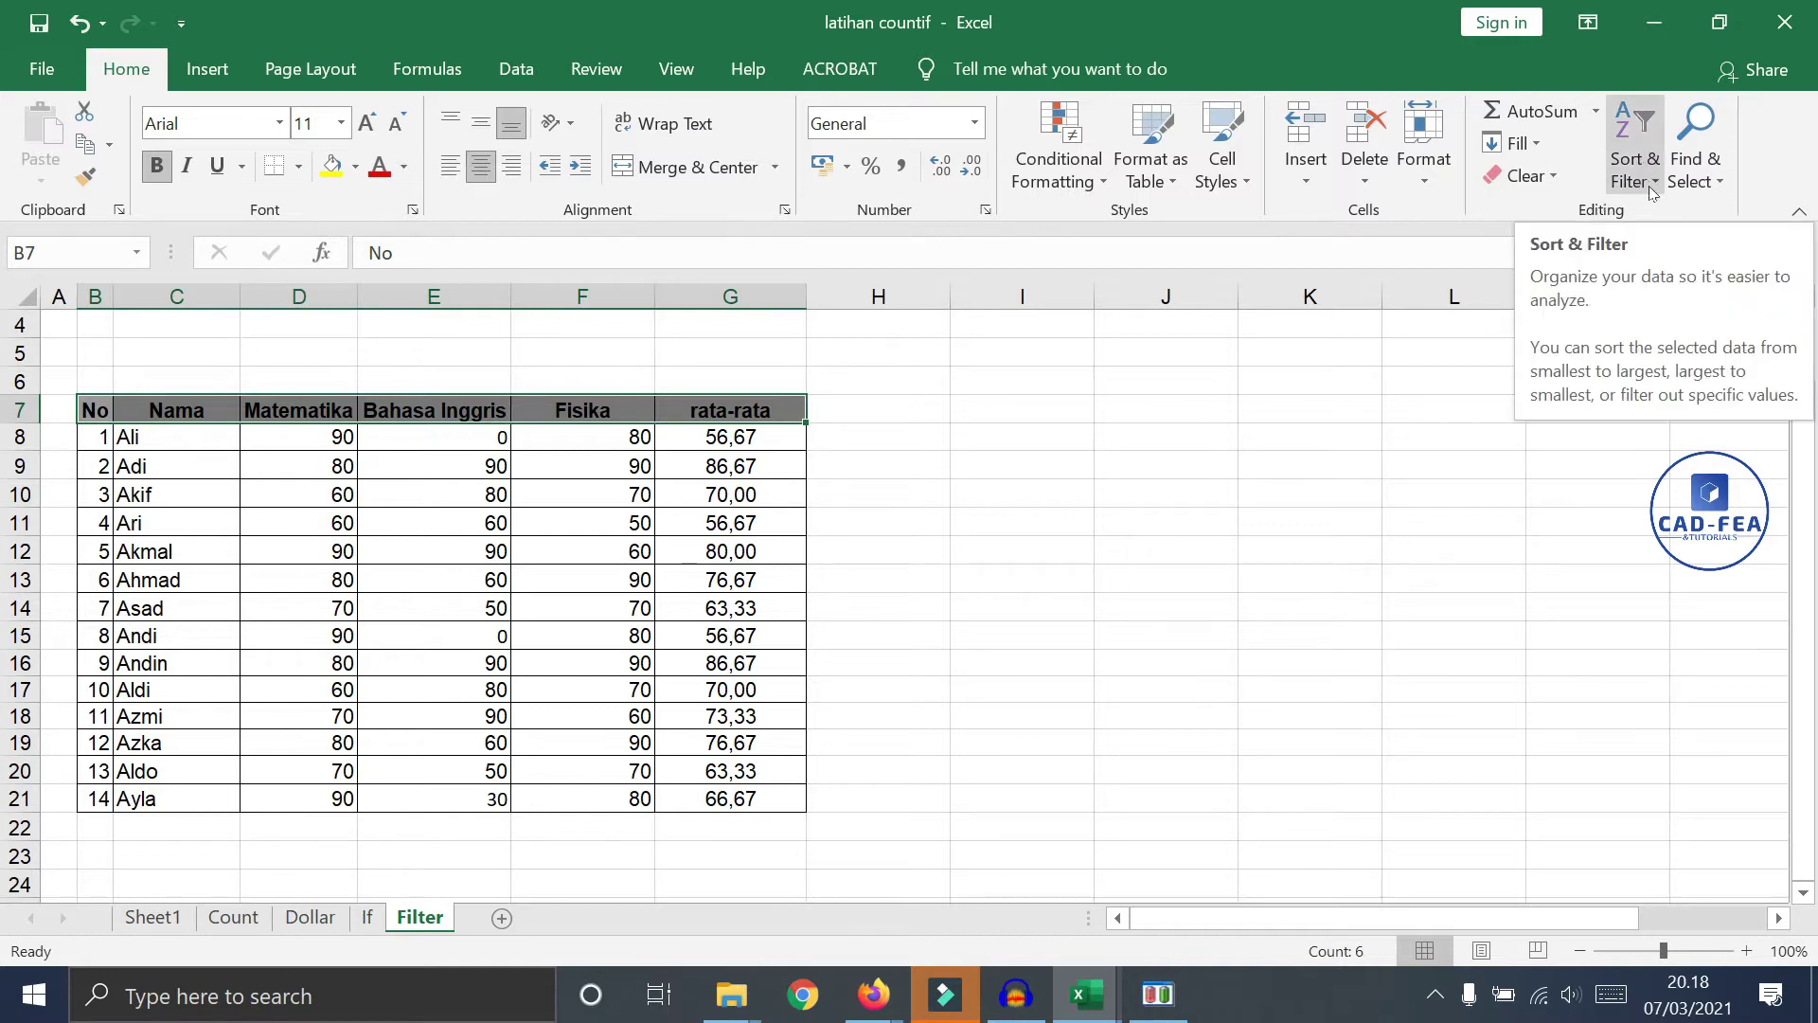
Turn on filtering for the table's header row and sort the rows by Nama from A to Z
click(1642, 170)
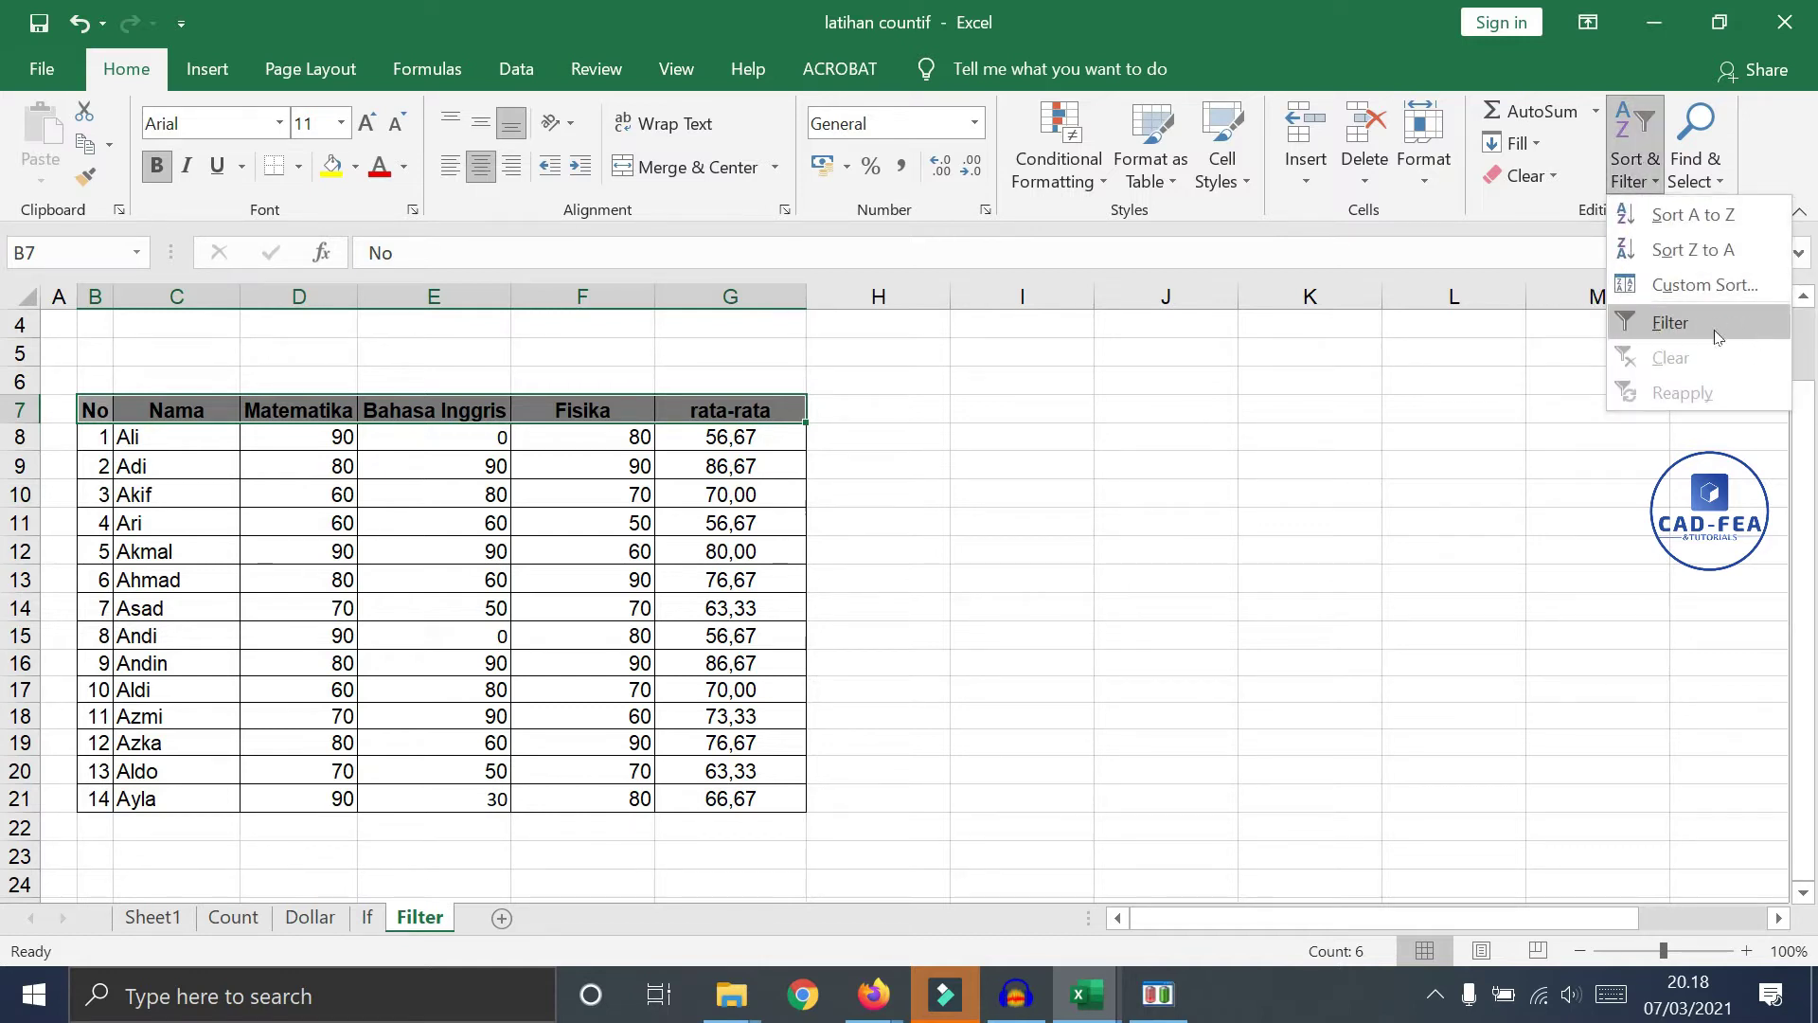
click(1714, 331)
click(1309, 580)
click(1191, 669)
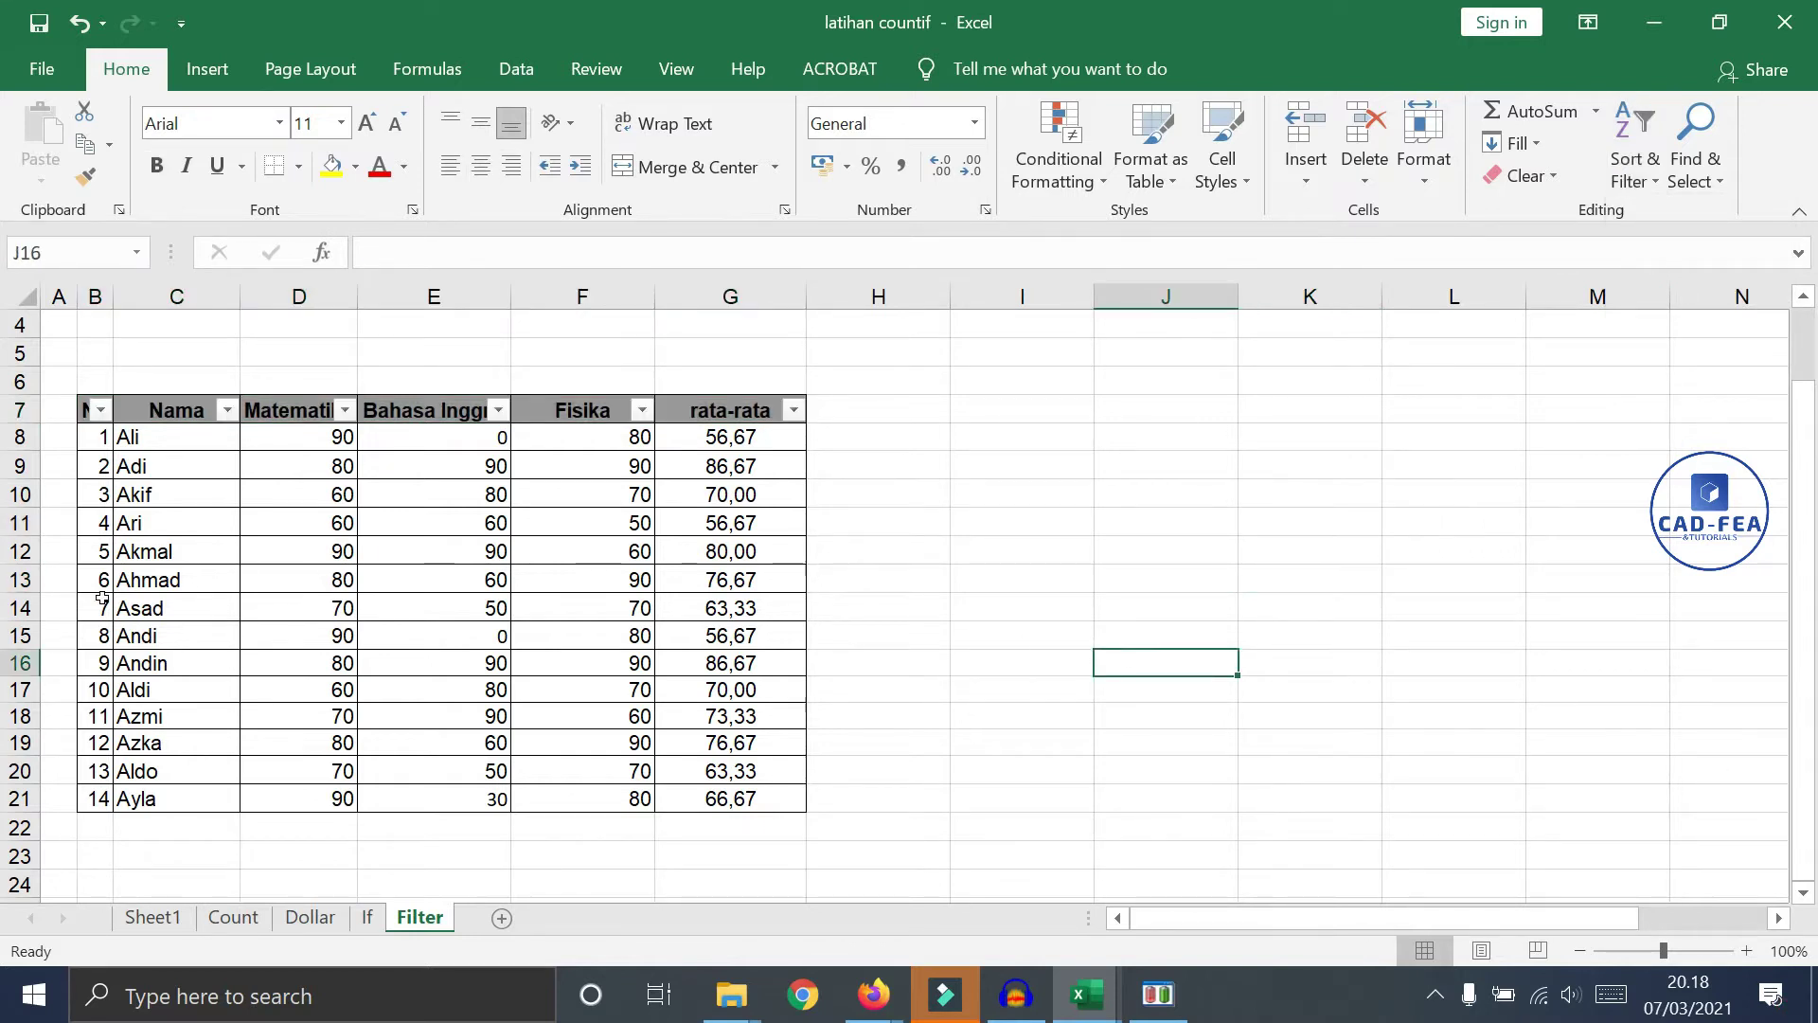
click(228, 410)
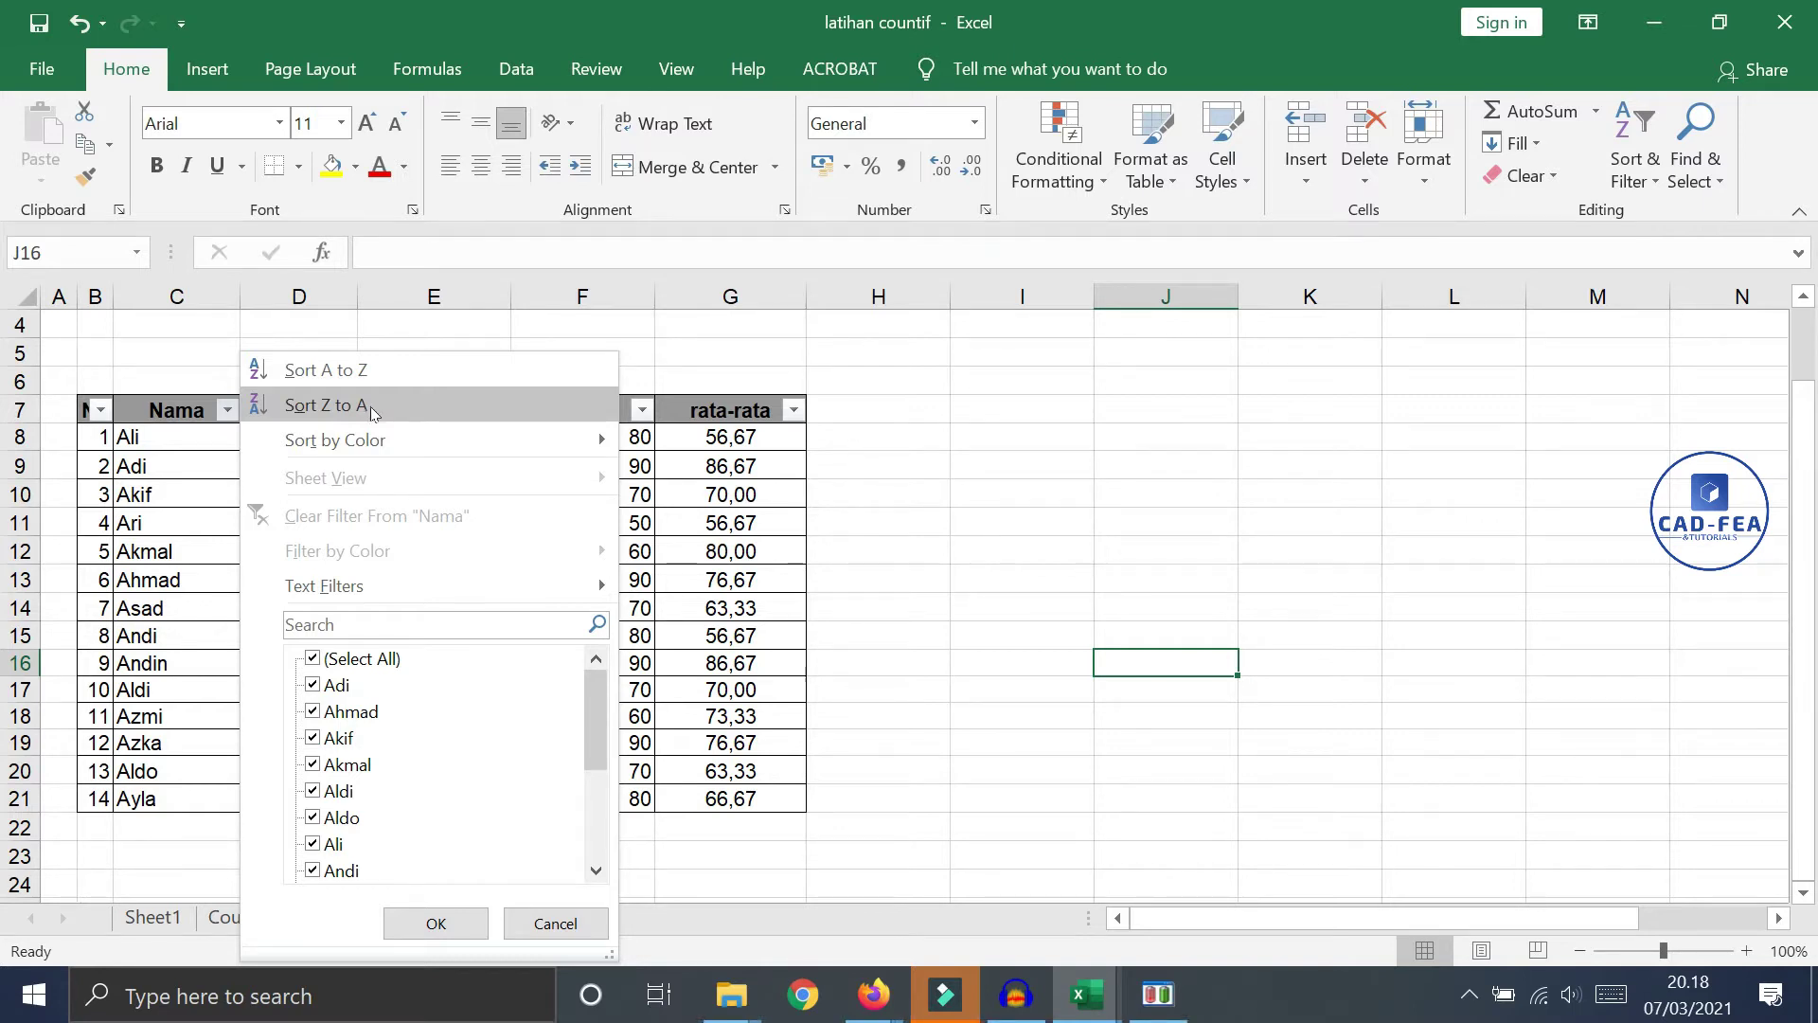
click(323, 375)
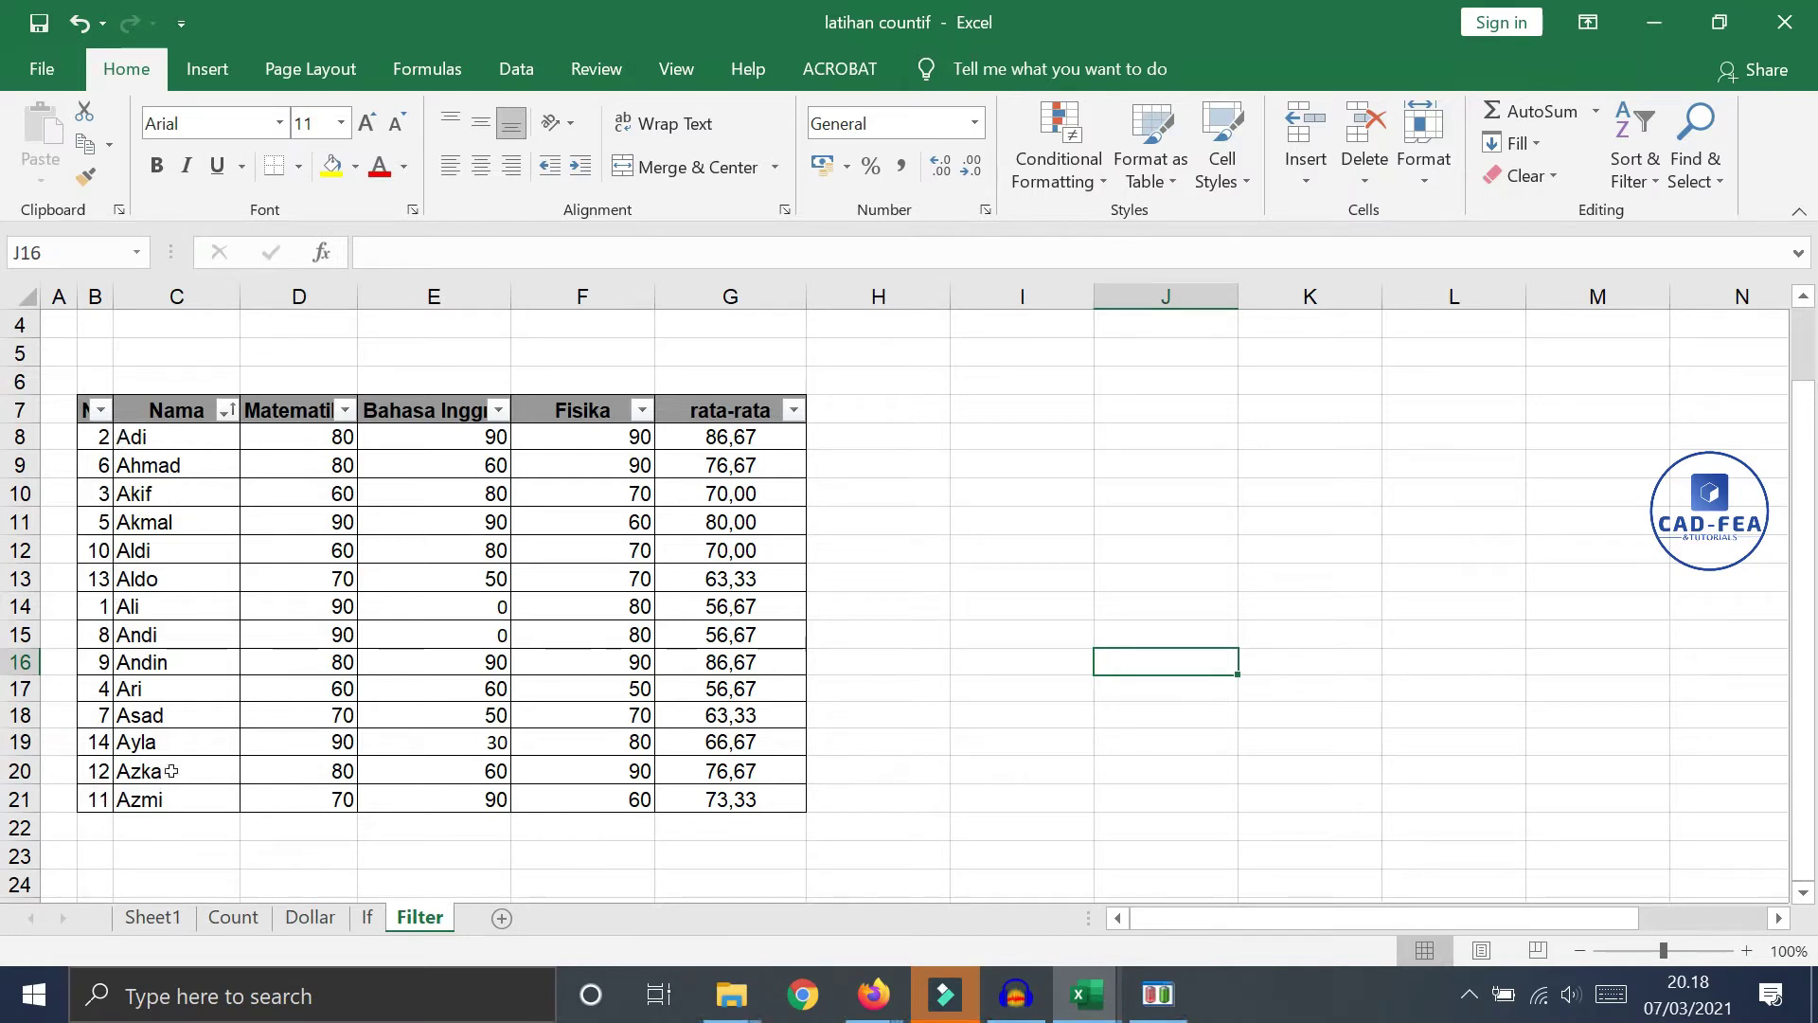
Renumber the No column sequentially from 1 to 14 in the sorted order
click(98, 437)
text(1)
click(93, 463)
text(2)
drag(100, 435, 93, 807)
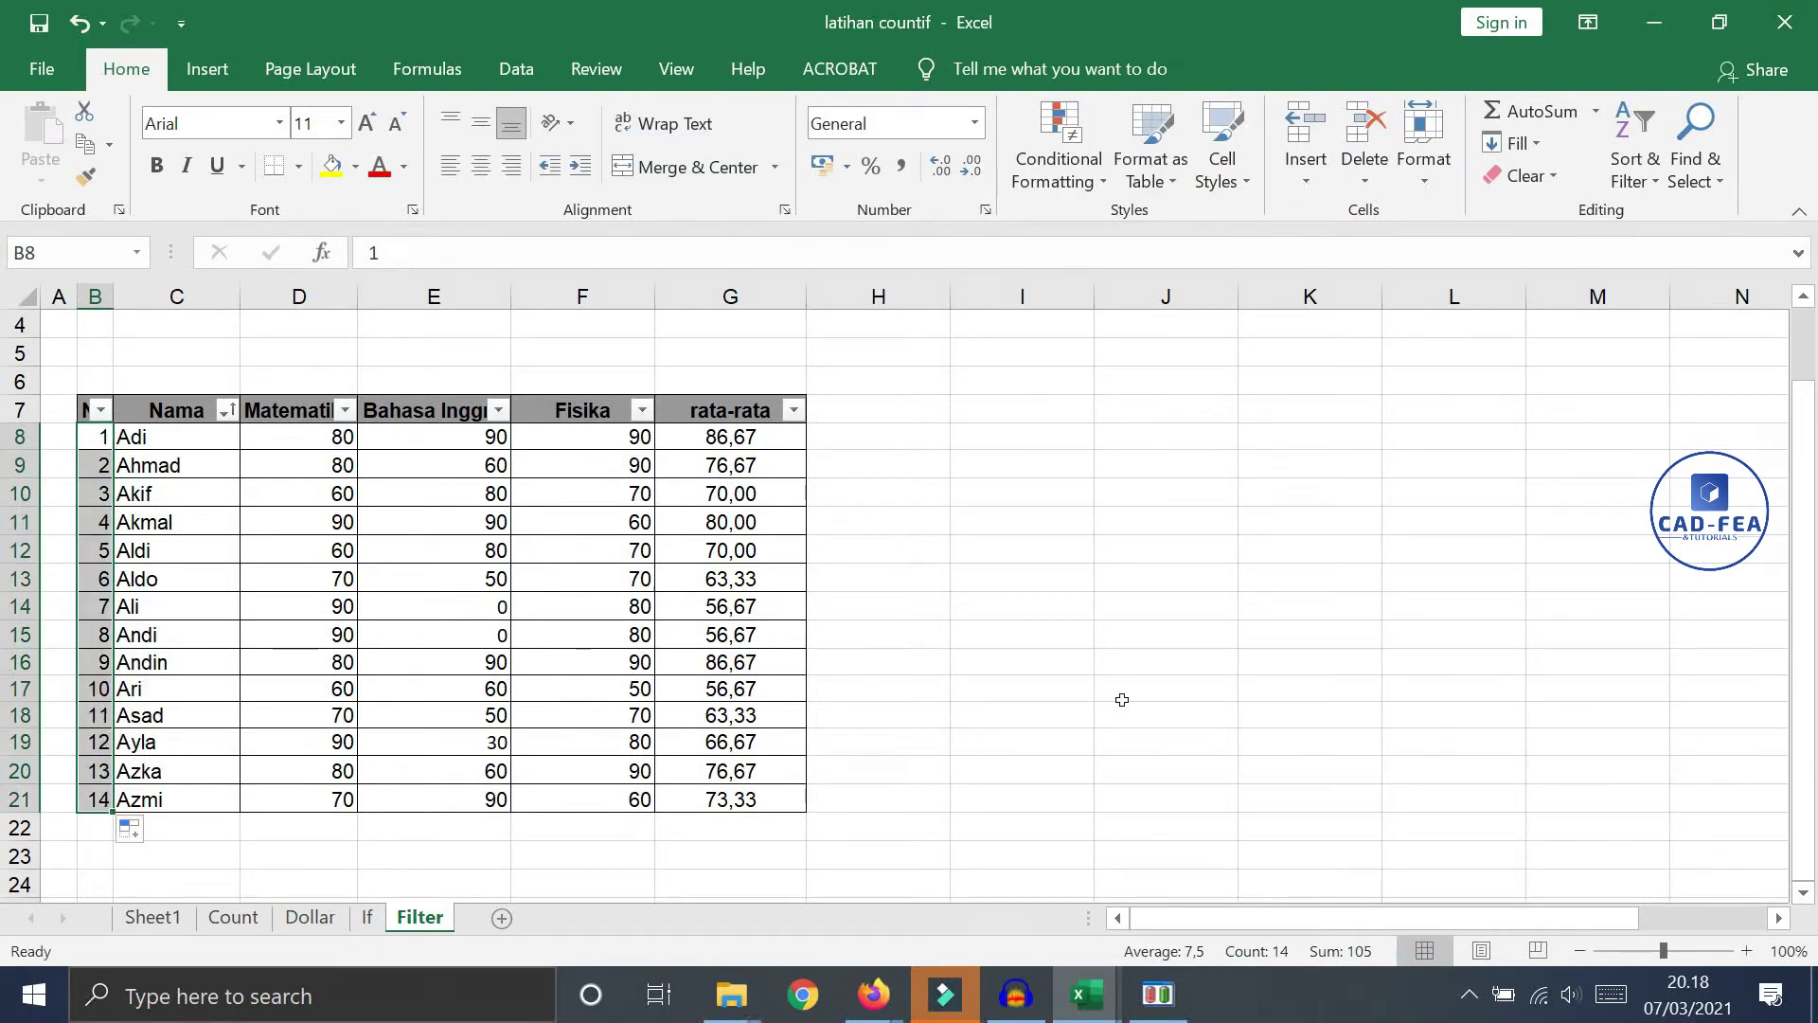
click(1160, 661)
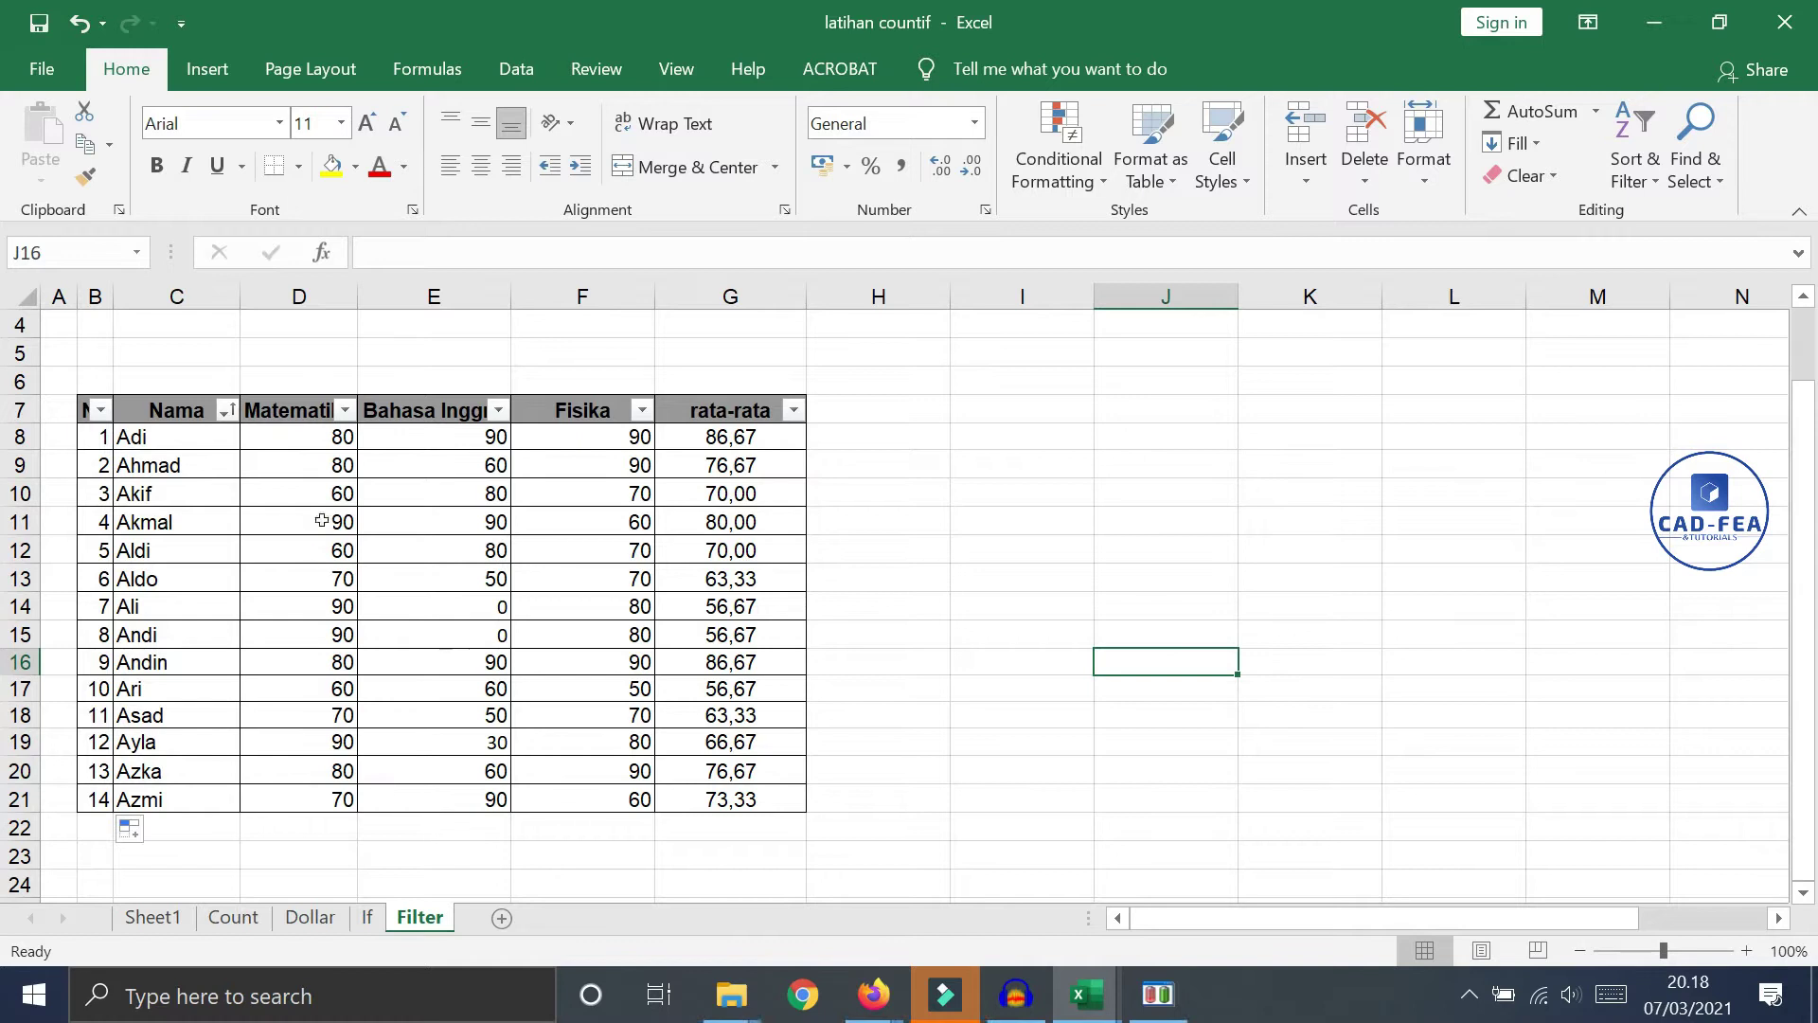
Filter the Matematika column to show only scores of 80 and 90, excluding 60 and 70
click(345, 411)
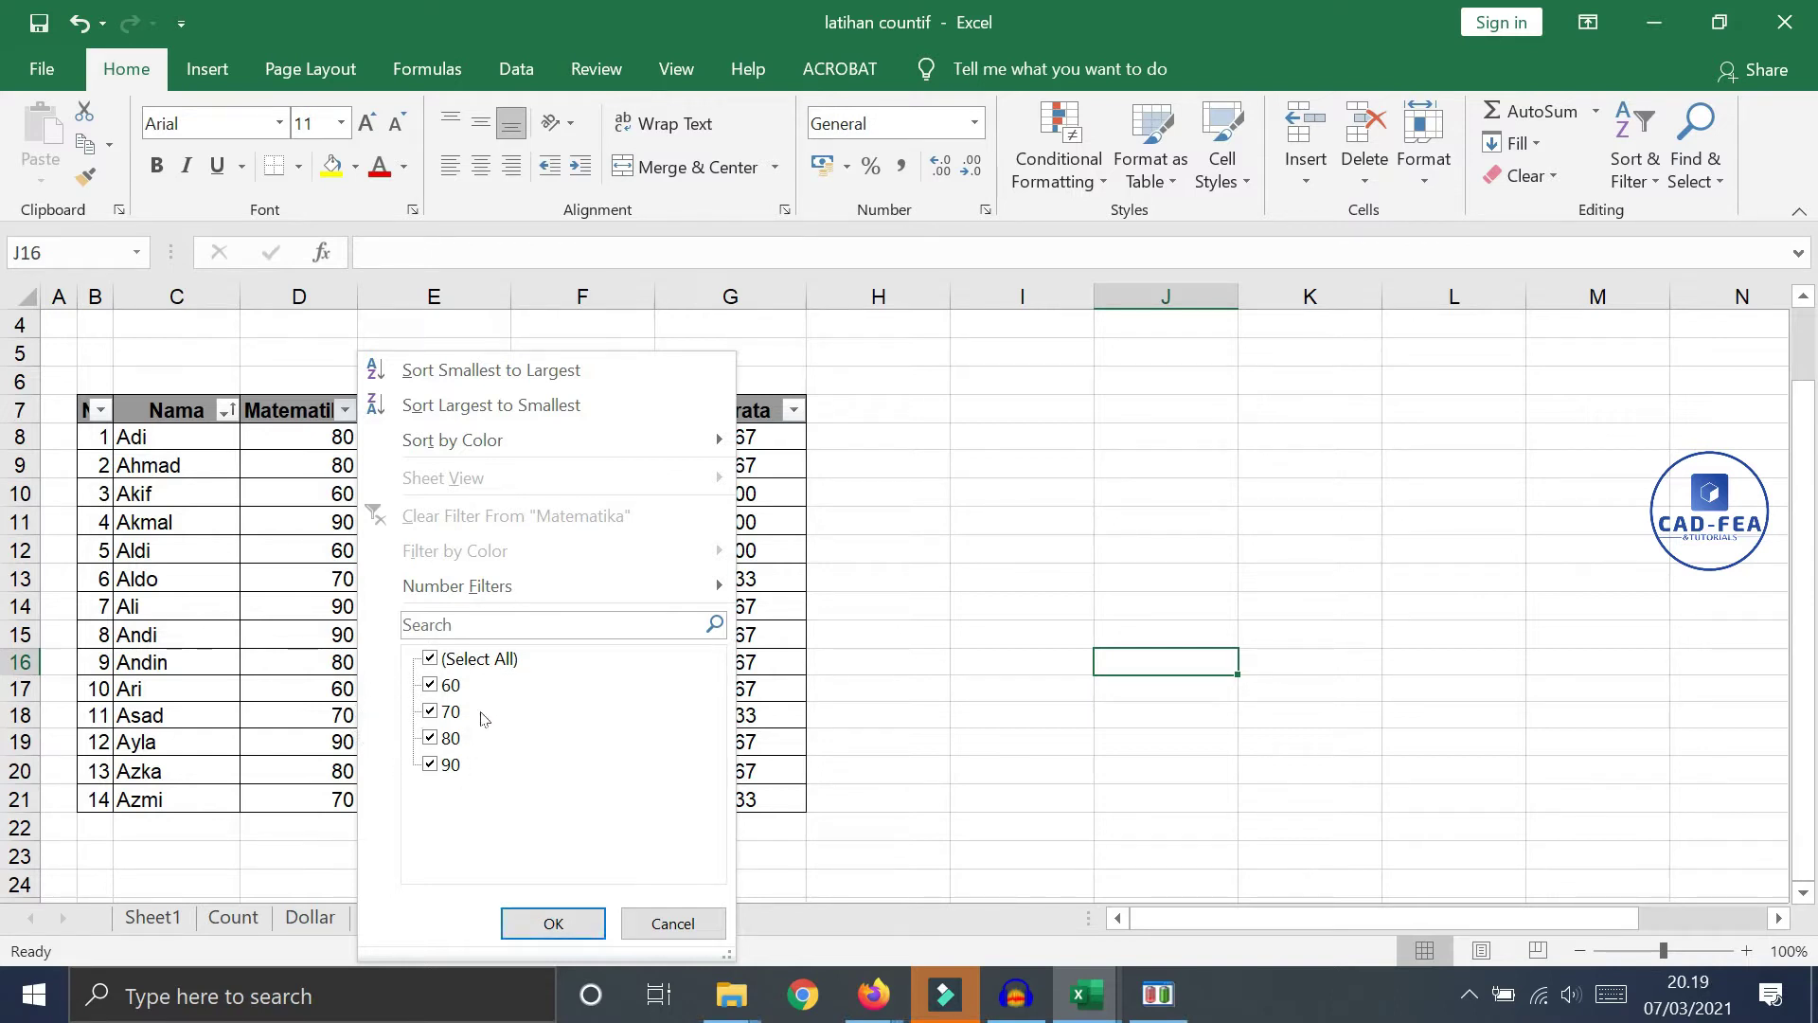
click(434, 686)
click(433, 713)
click(559, 920)
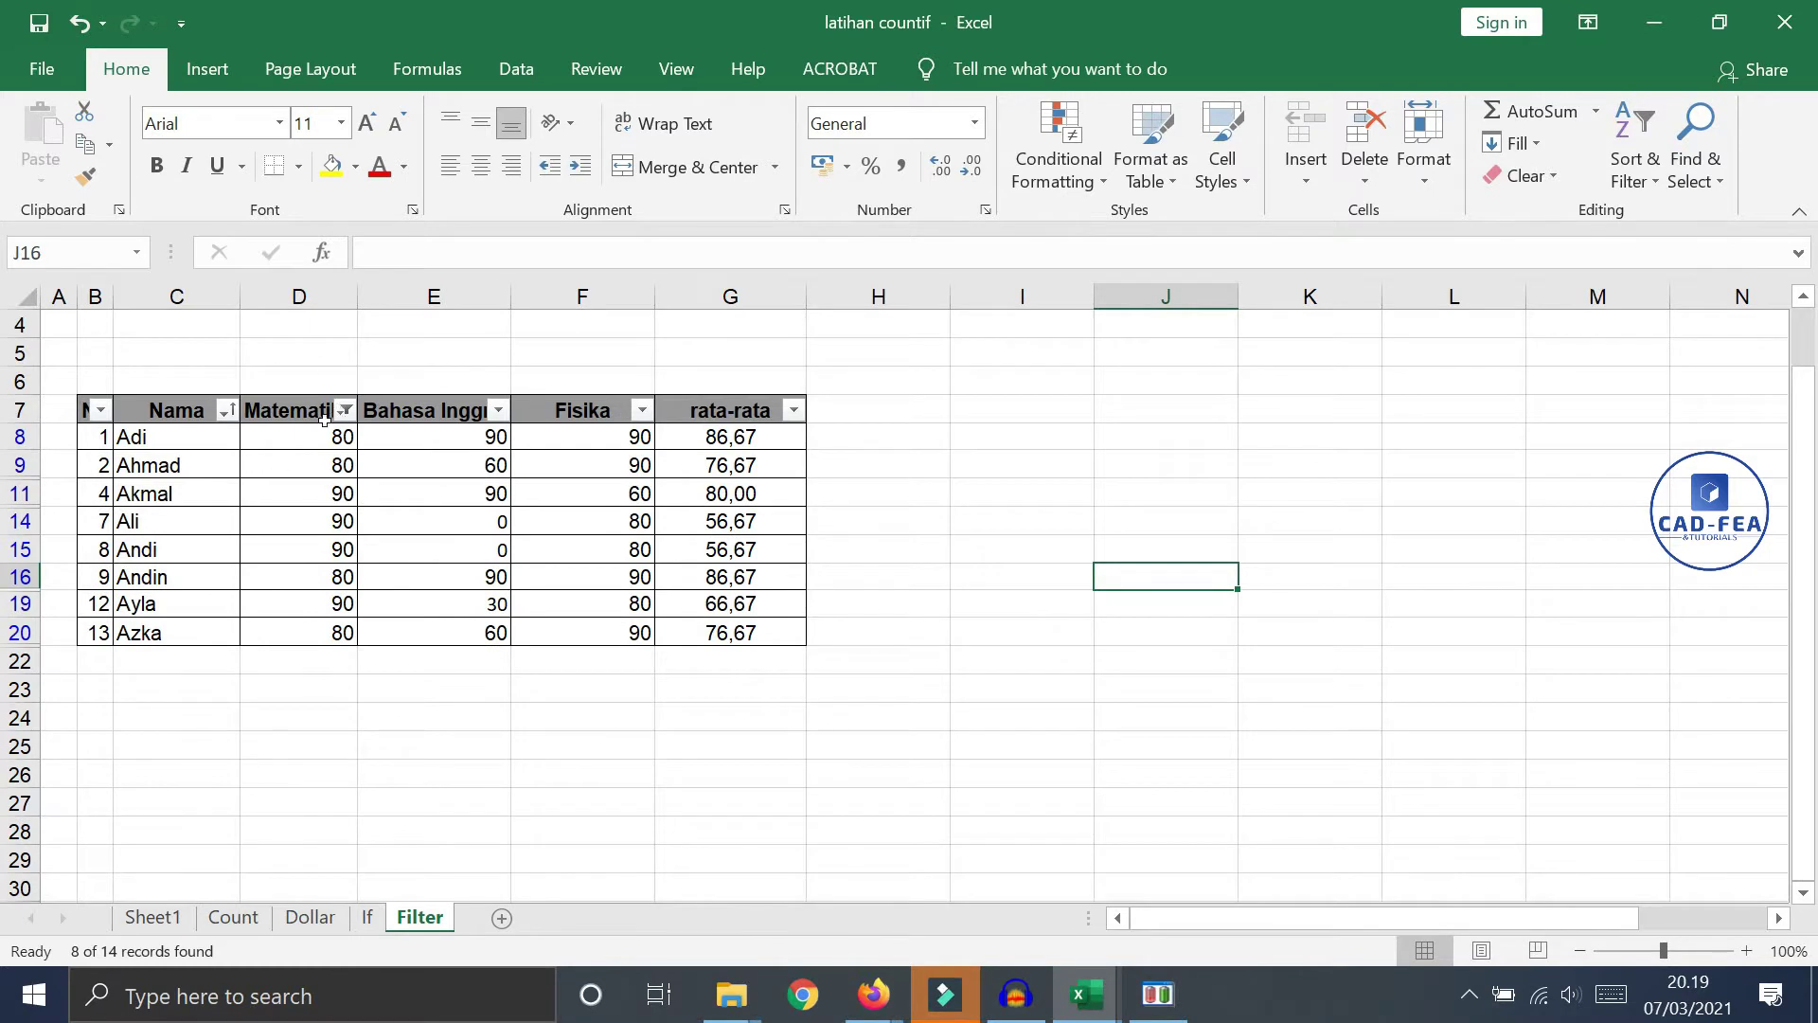
drag(311, 434, 312, 629)
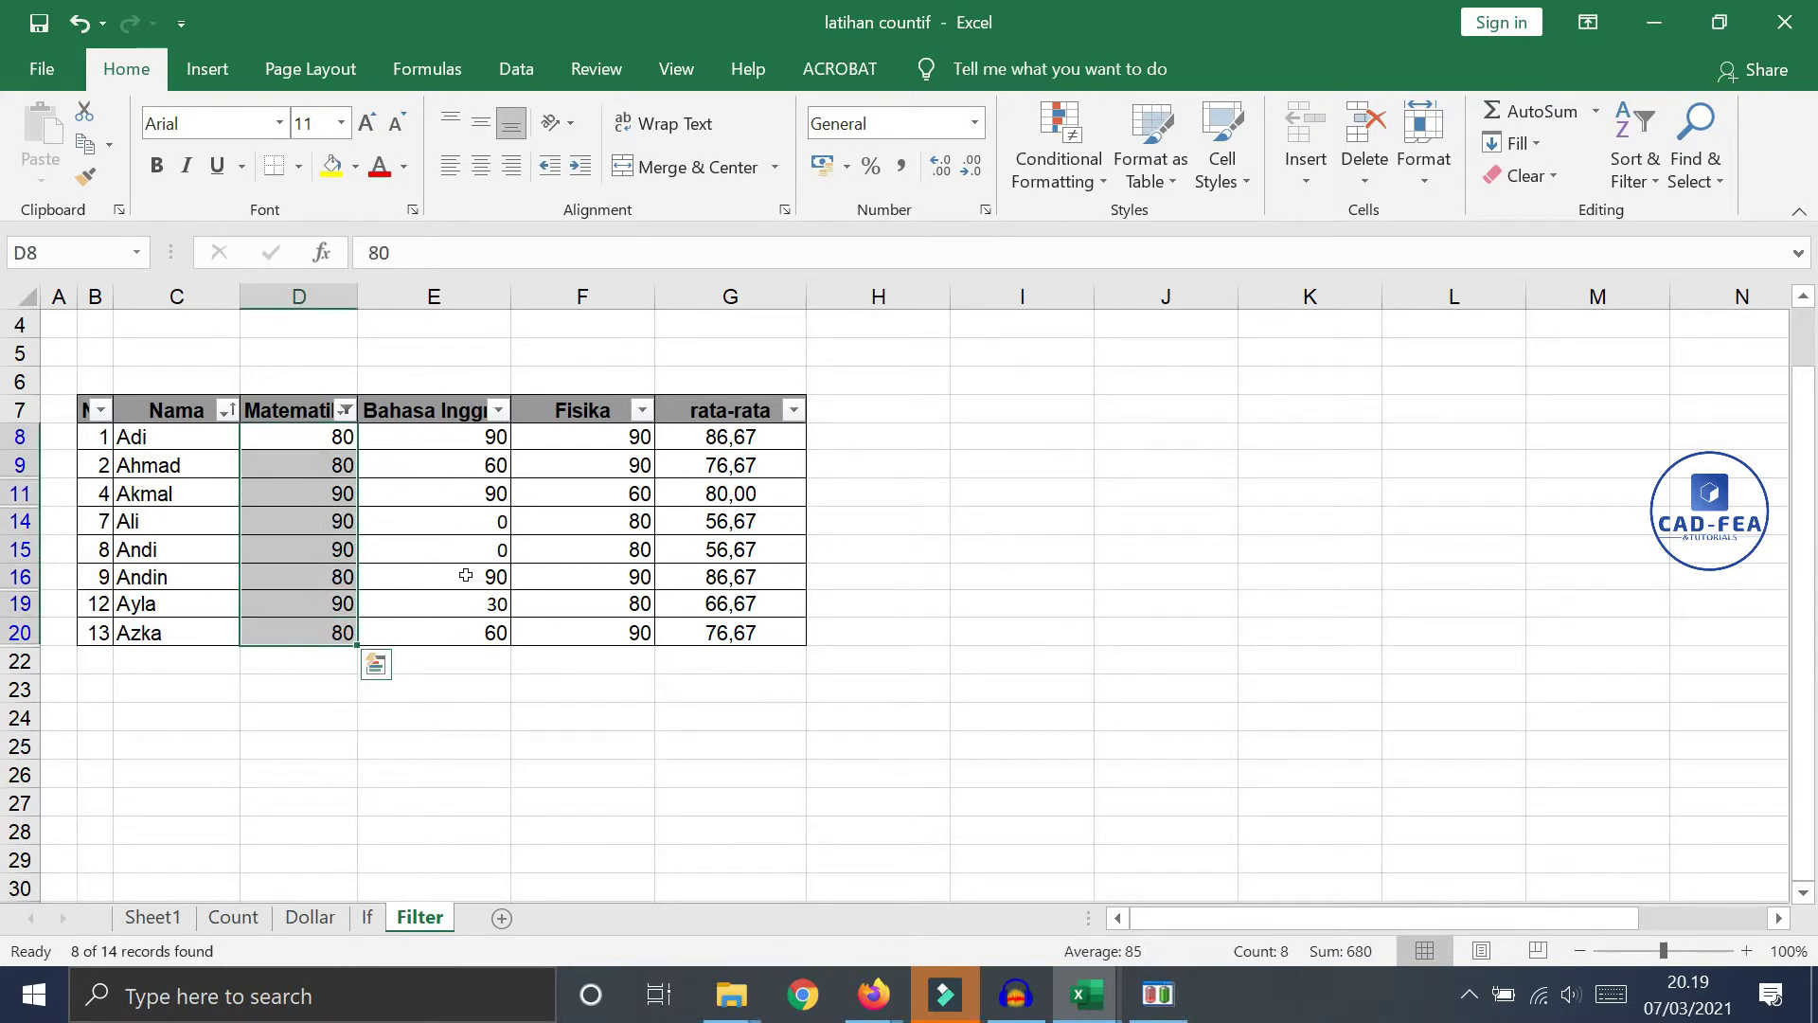
Filter the Bahasa Inggris column to show only scores of 90, excluding 0, 30 and 60
click(503, 415)
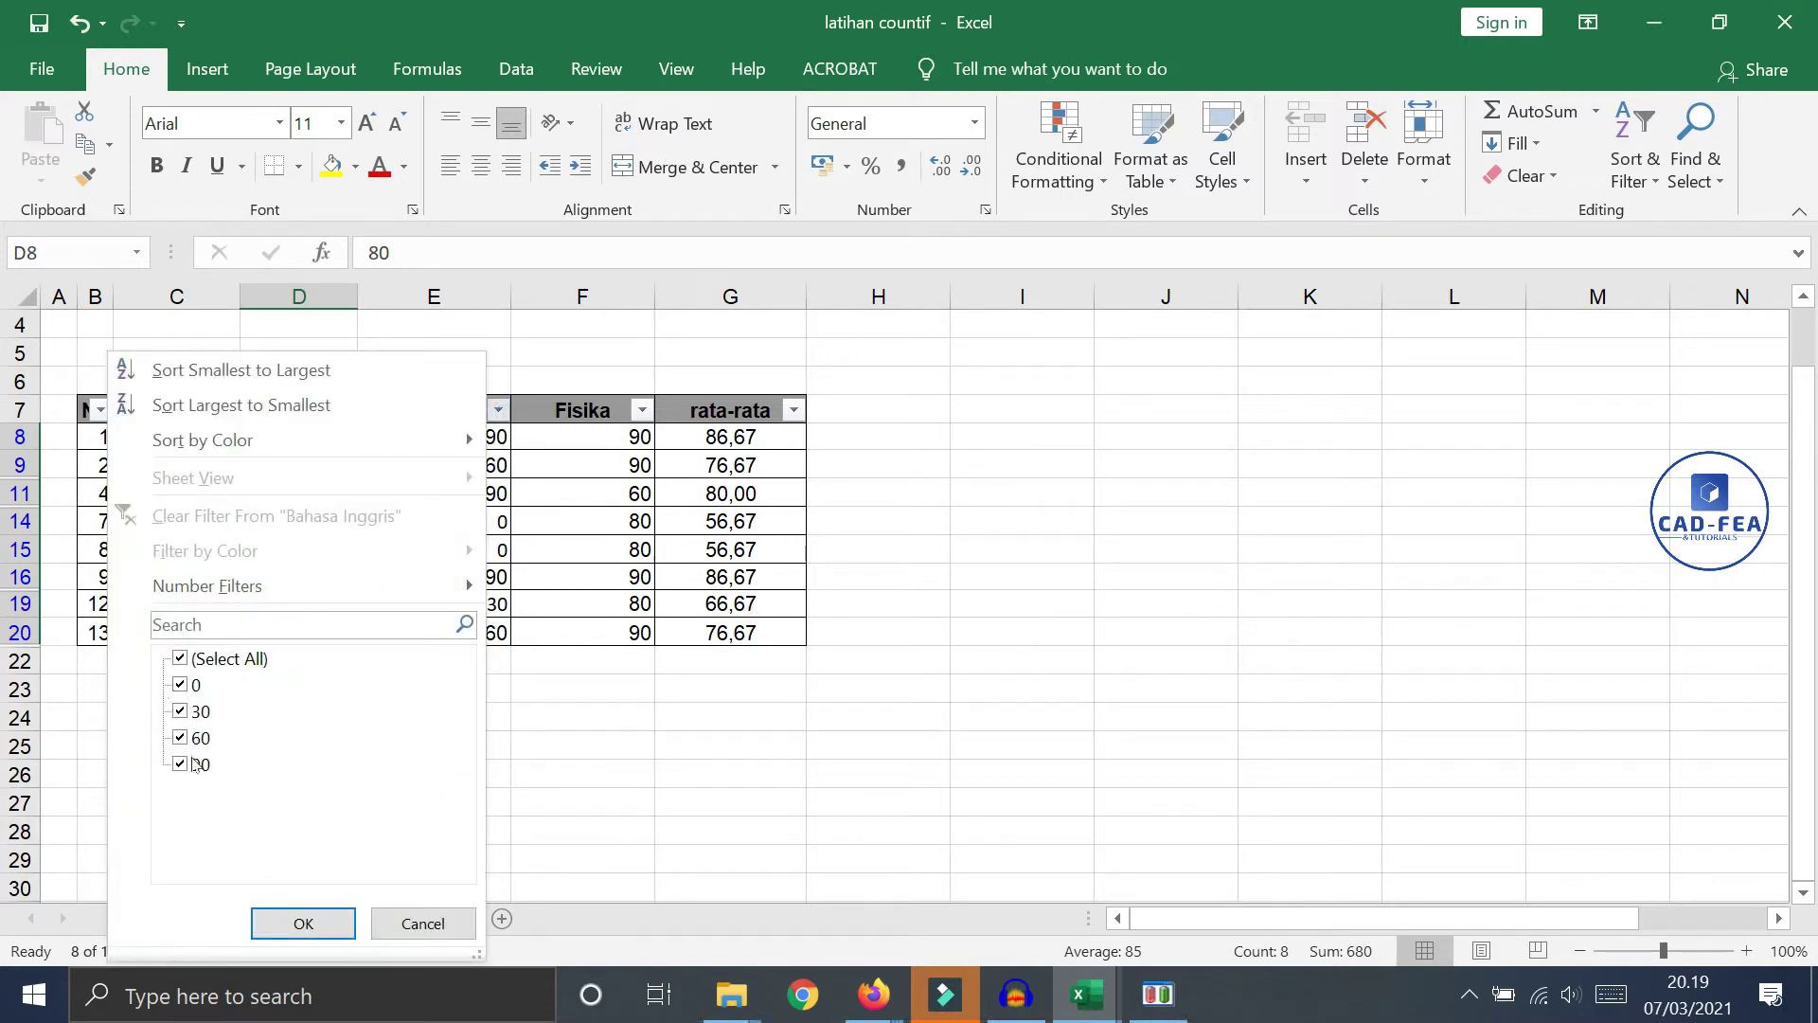
click(182, 690)
click(181, 712)
click(184, 738)
click(314, 922)
click(533, 654)
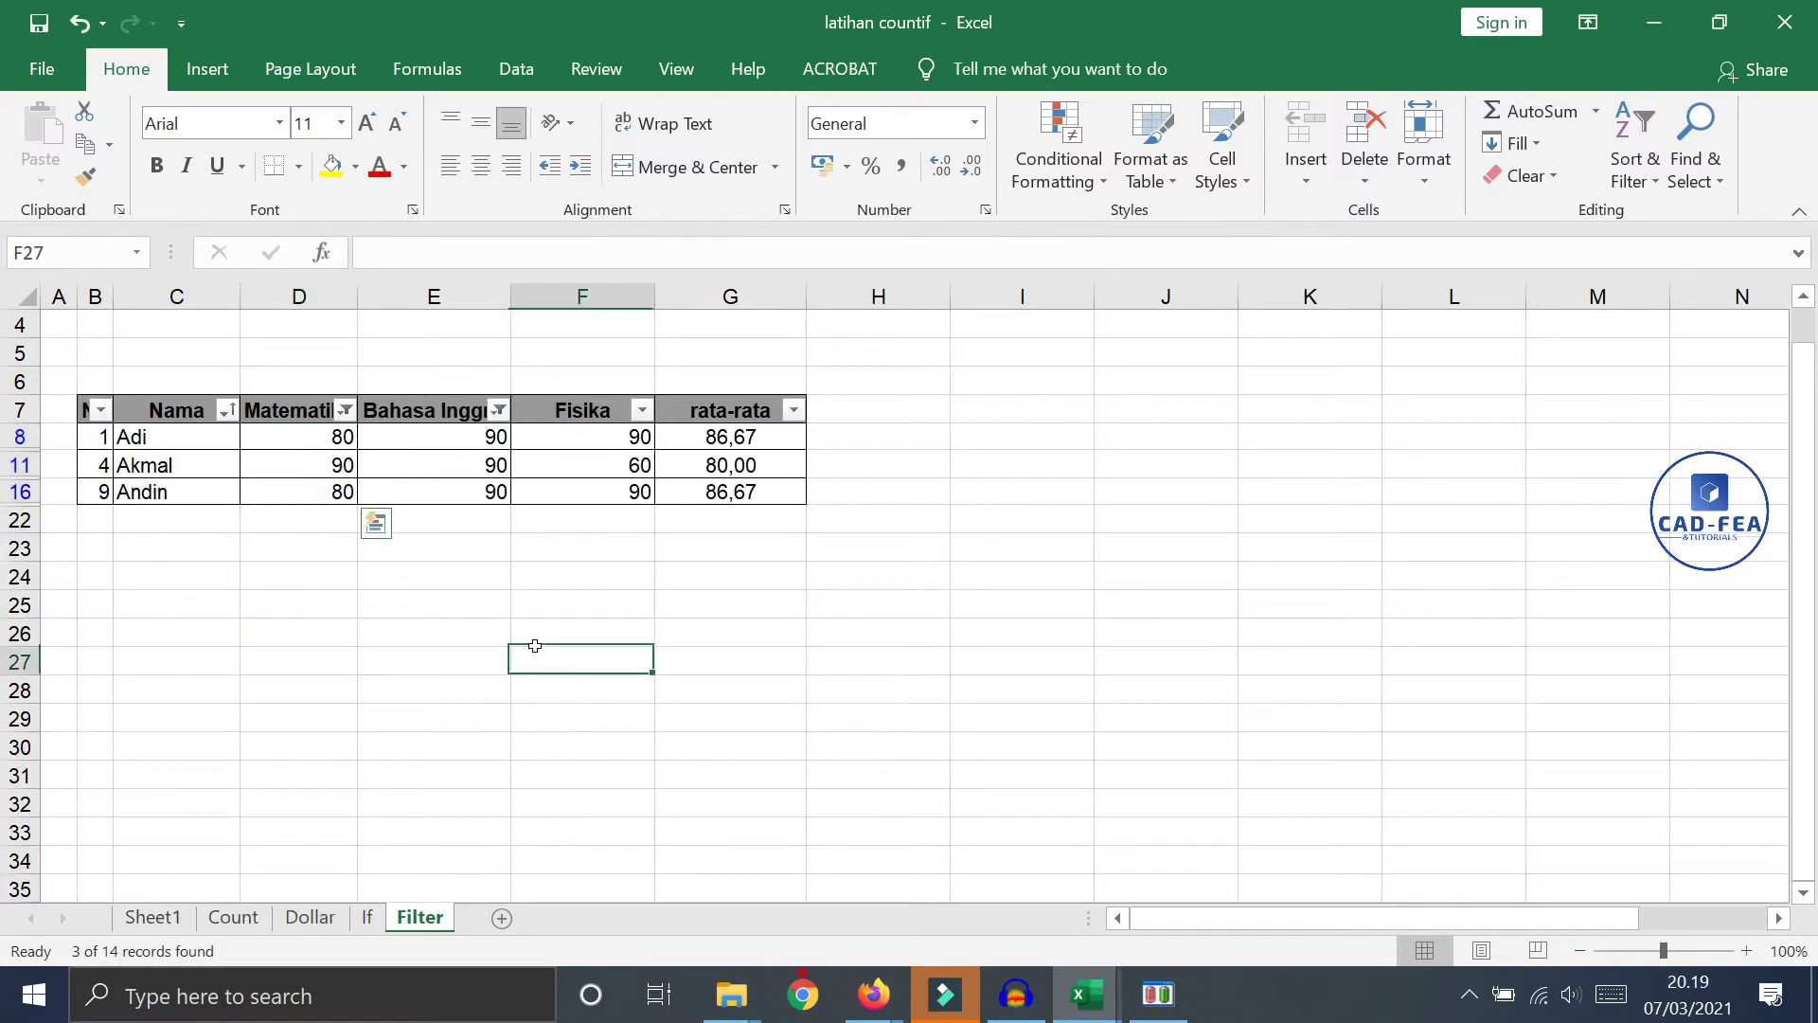
Filter the Fisika column to show only scores of 90, excluding 60
click(642, 409)
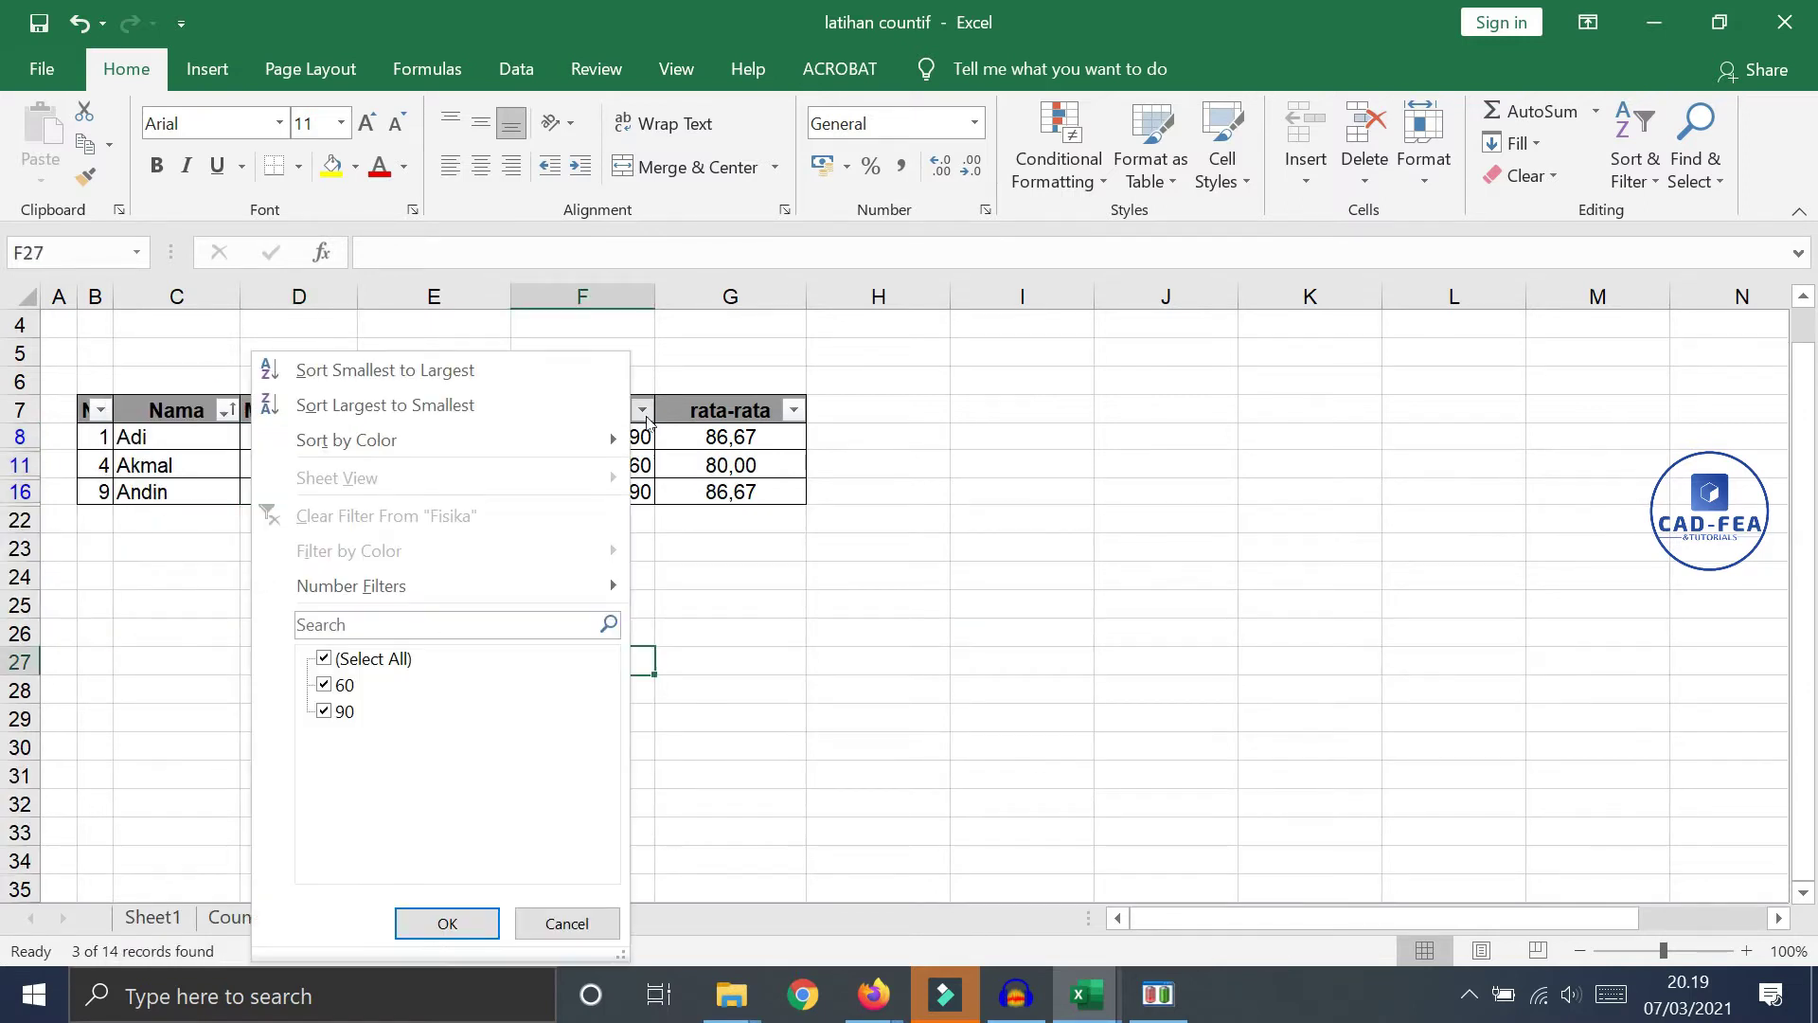
click(345, 685)
click(448, 922)
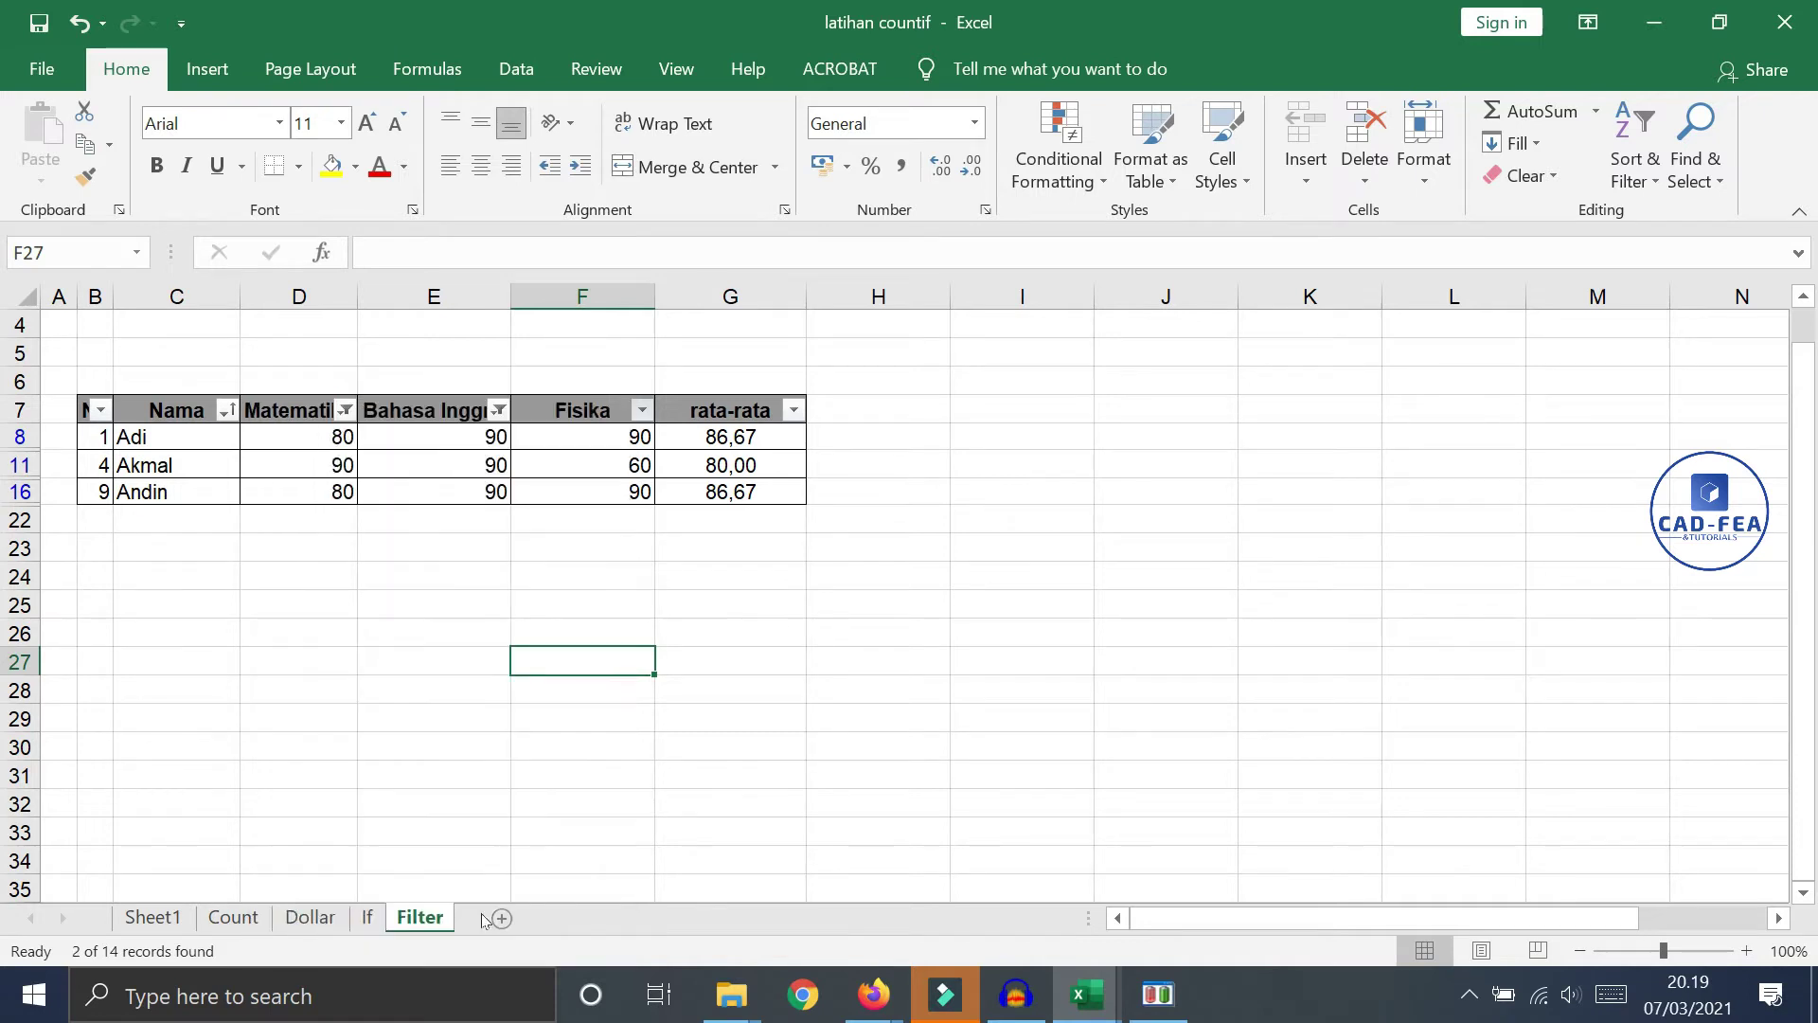
Examine the Matematika, Bahasa Inggris and Fisika scores of the students left in the filtered table
click(801, 596)
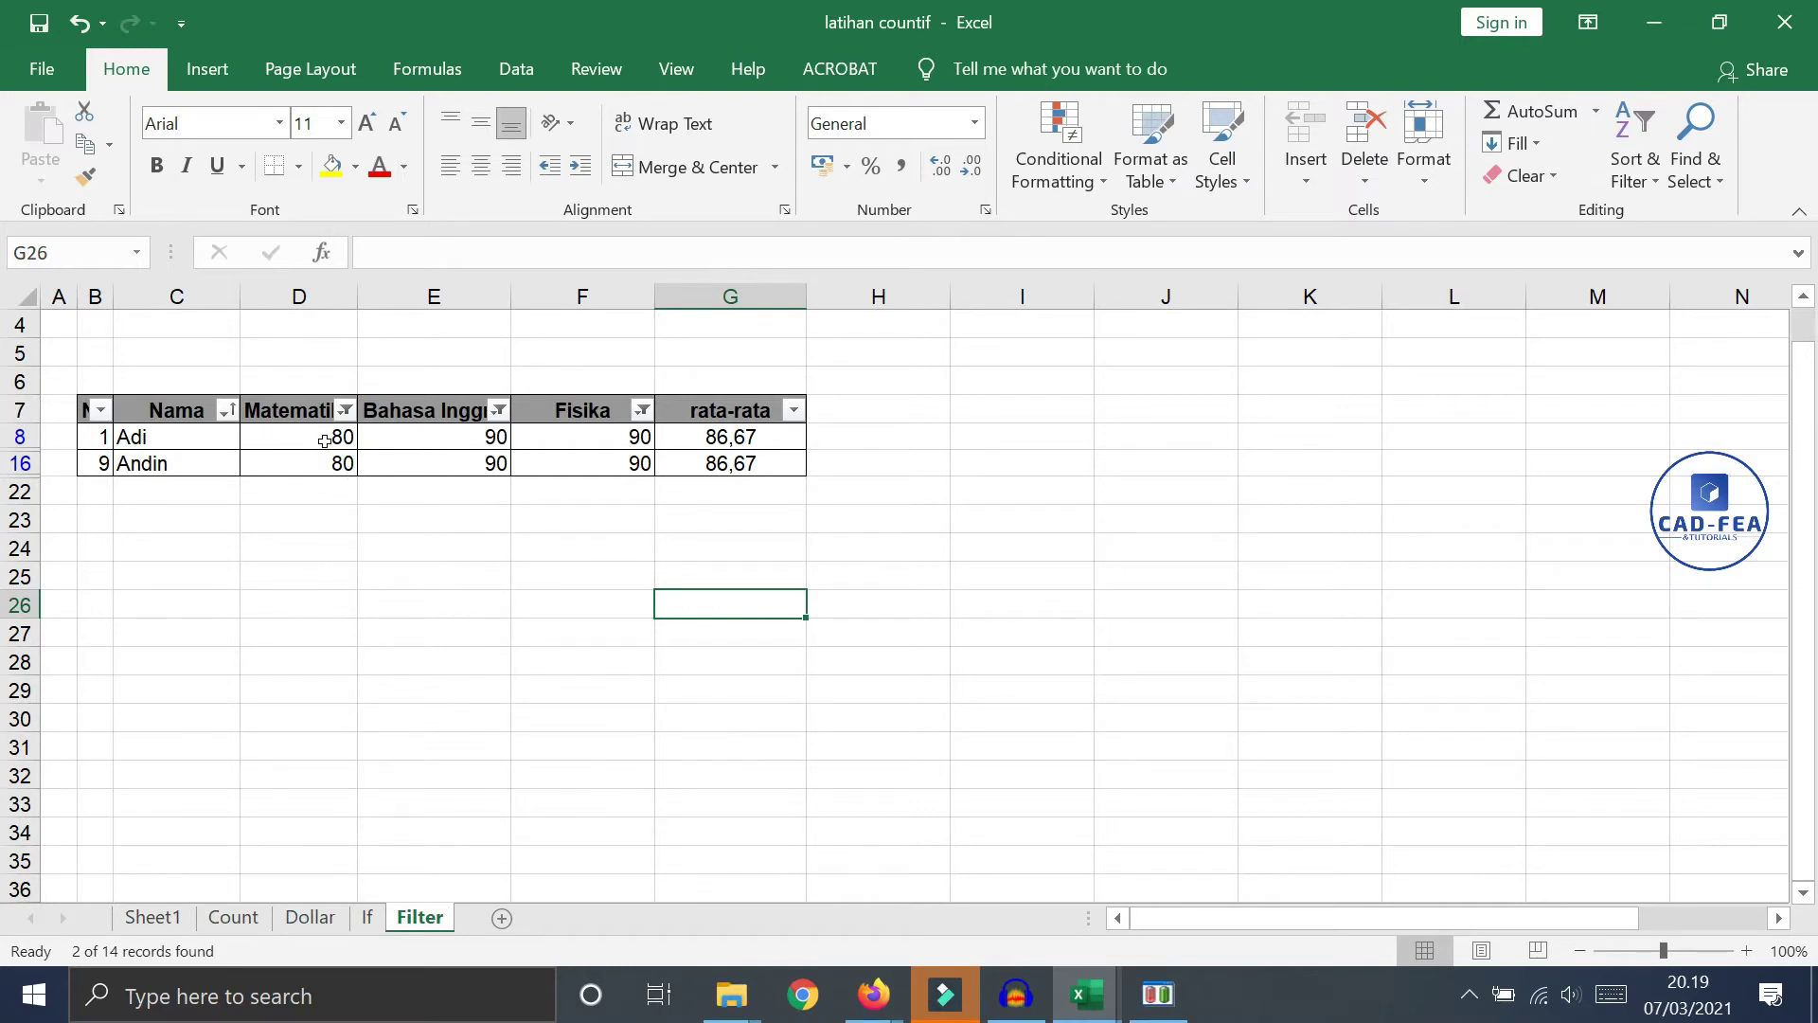
click(202, 451)
drag(202, 453, 313, 464)
drag(474, 444, 483, 464)
drag(583, 437, 587, 464)
click(582, 520)
drag(731, 633, 732, 649)
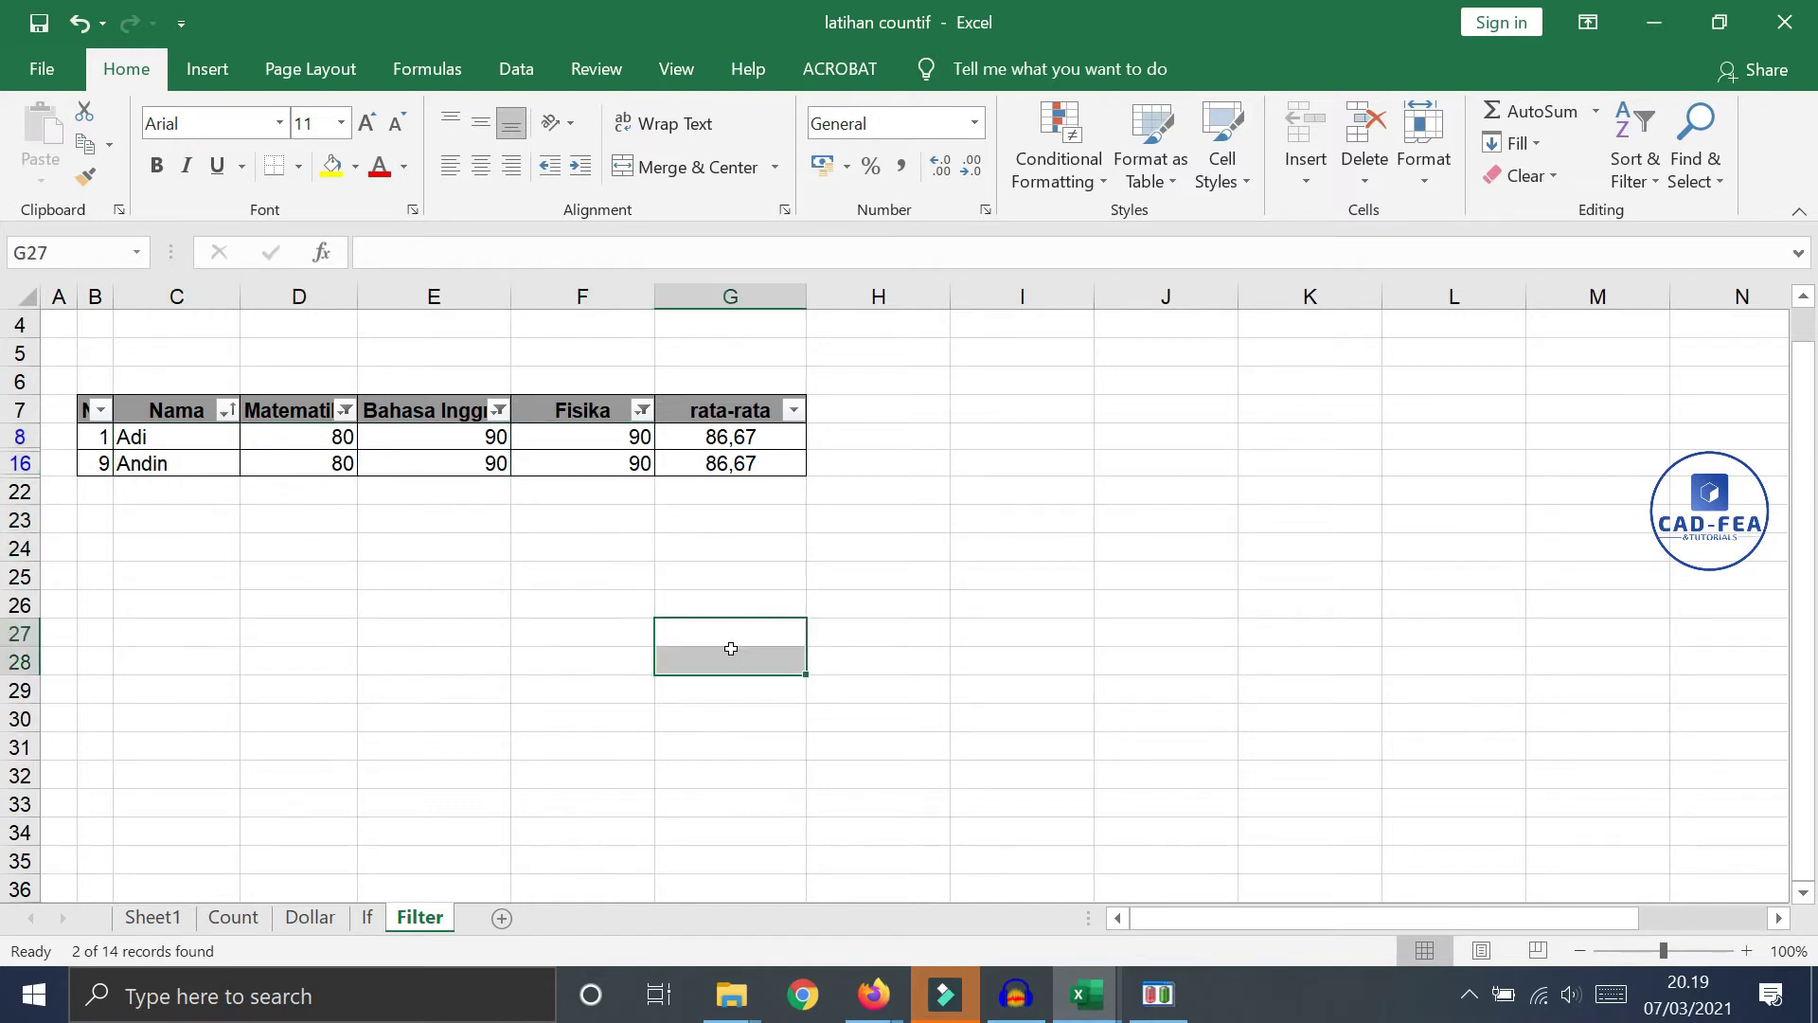
Show all rows again by including every value in the Fisika, Bahasa Inggris and Matematika filters
click(641, 410)
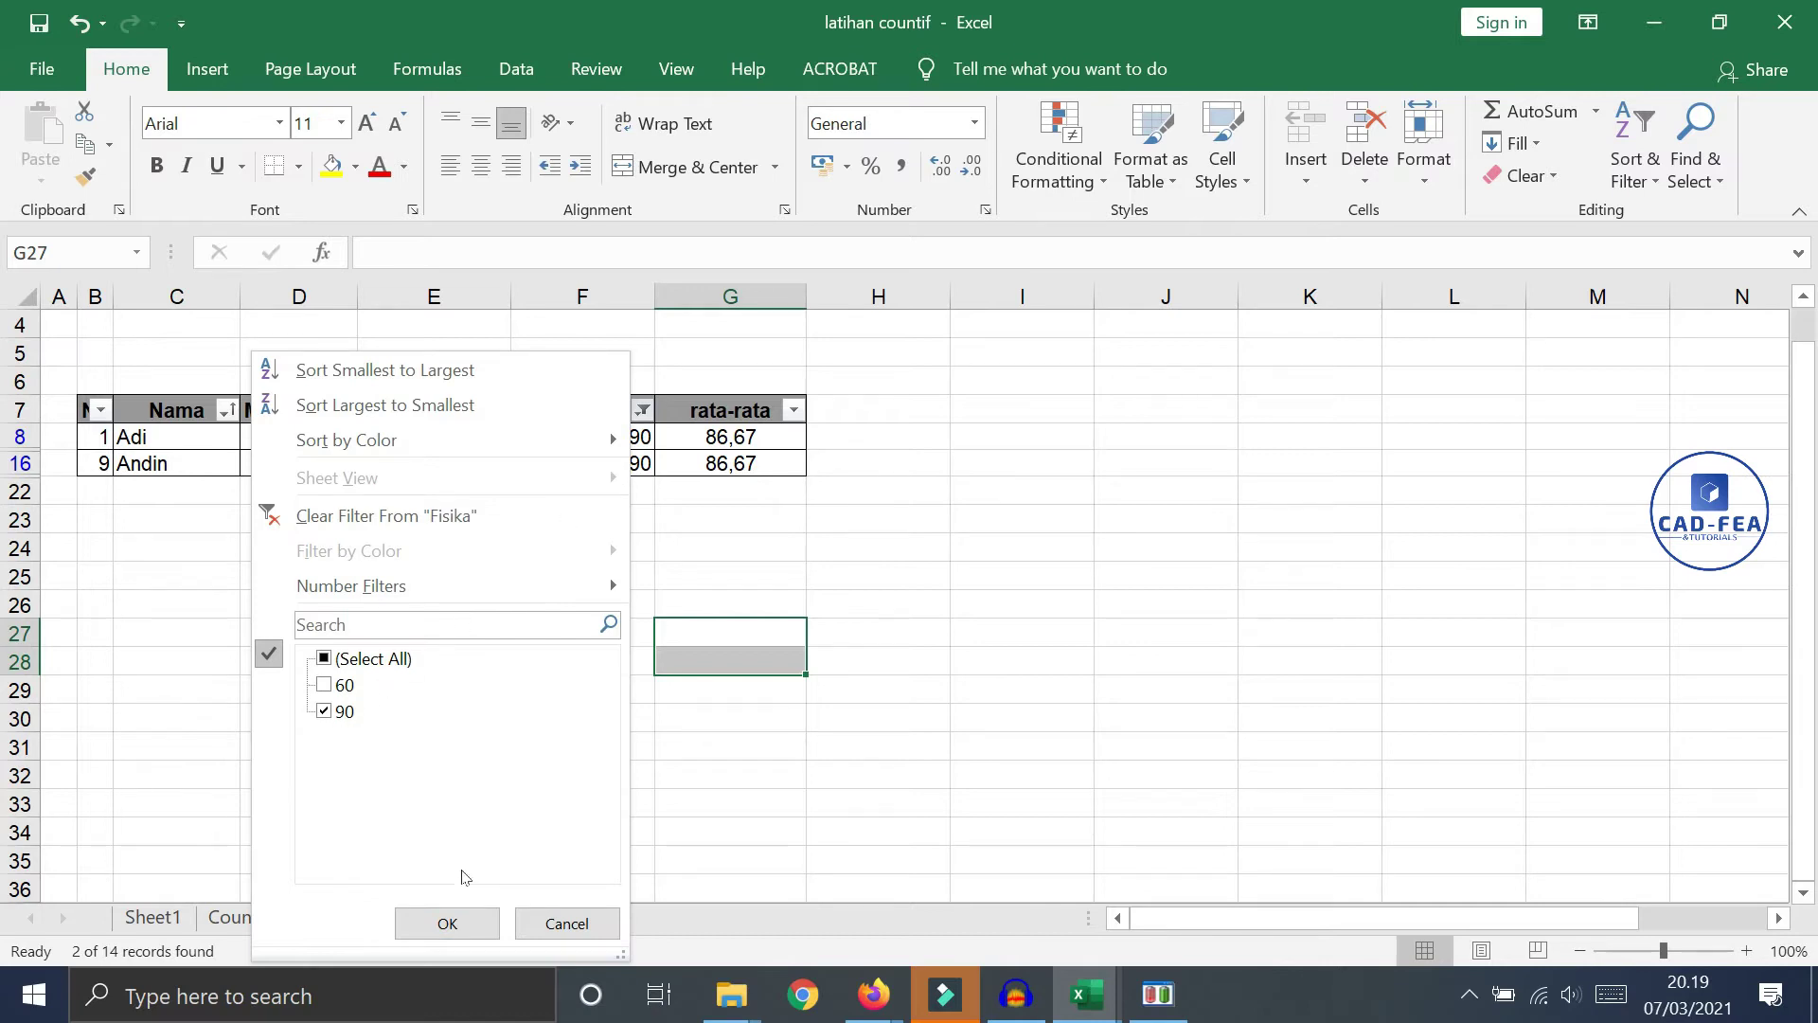
click(325, 660)
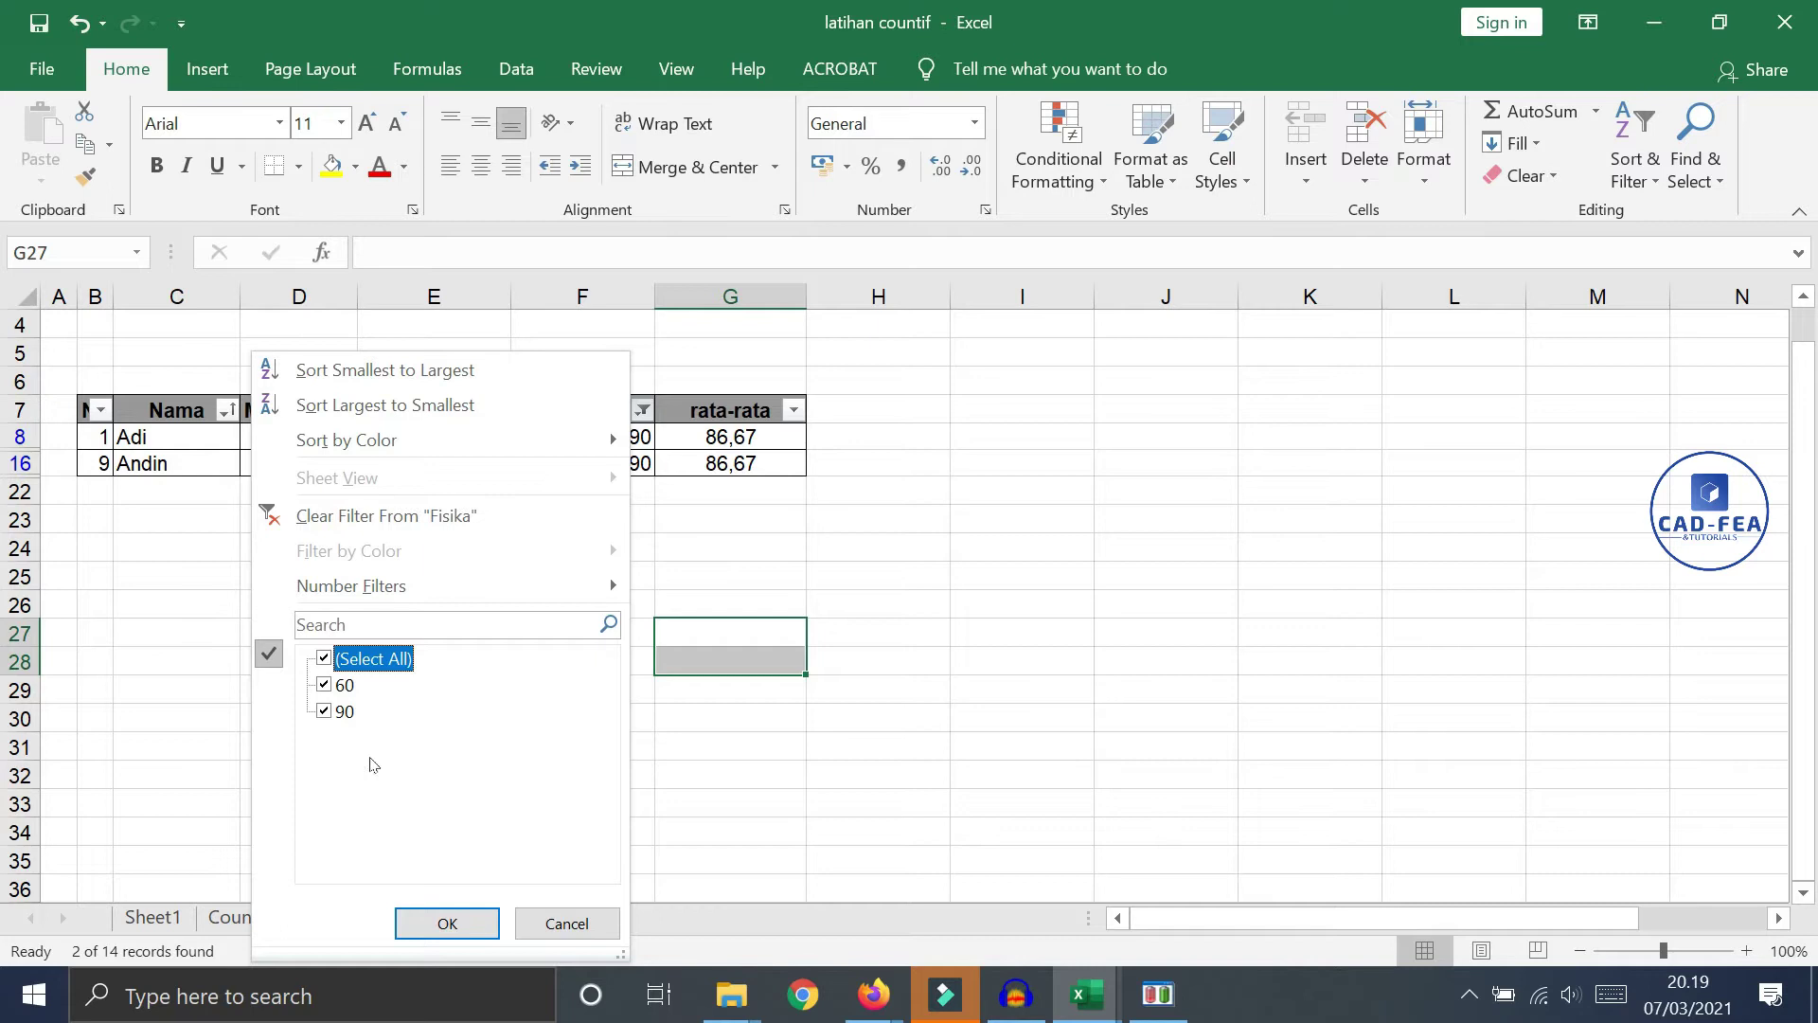
click(451, 923)
click(499, 409)
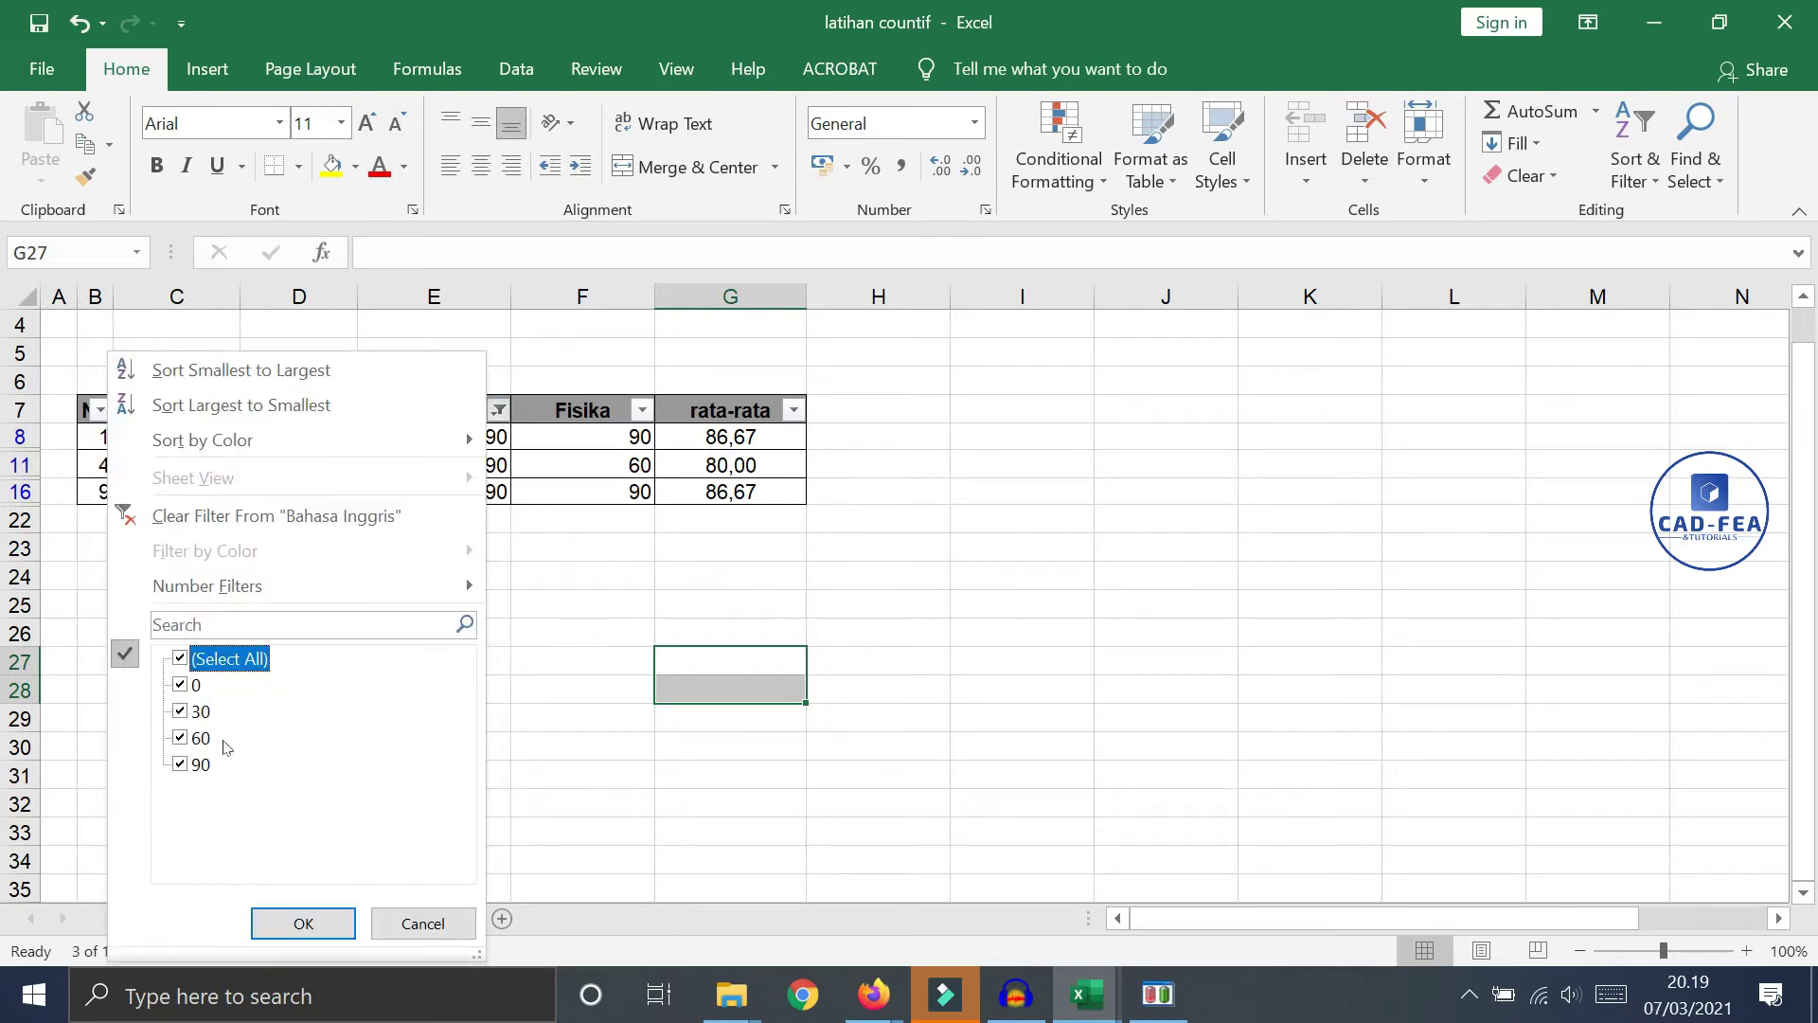
click(303, 923)
click(346, 409)
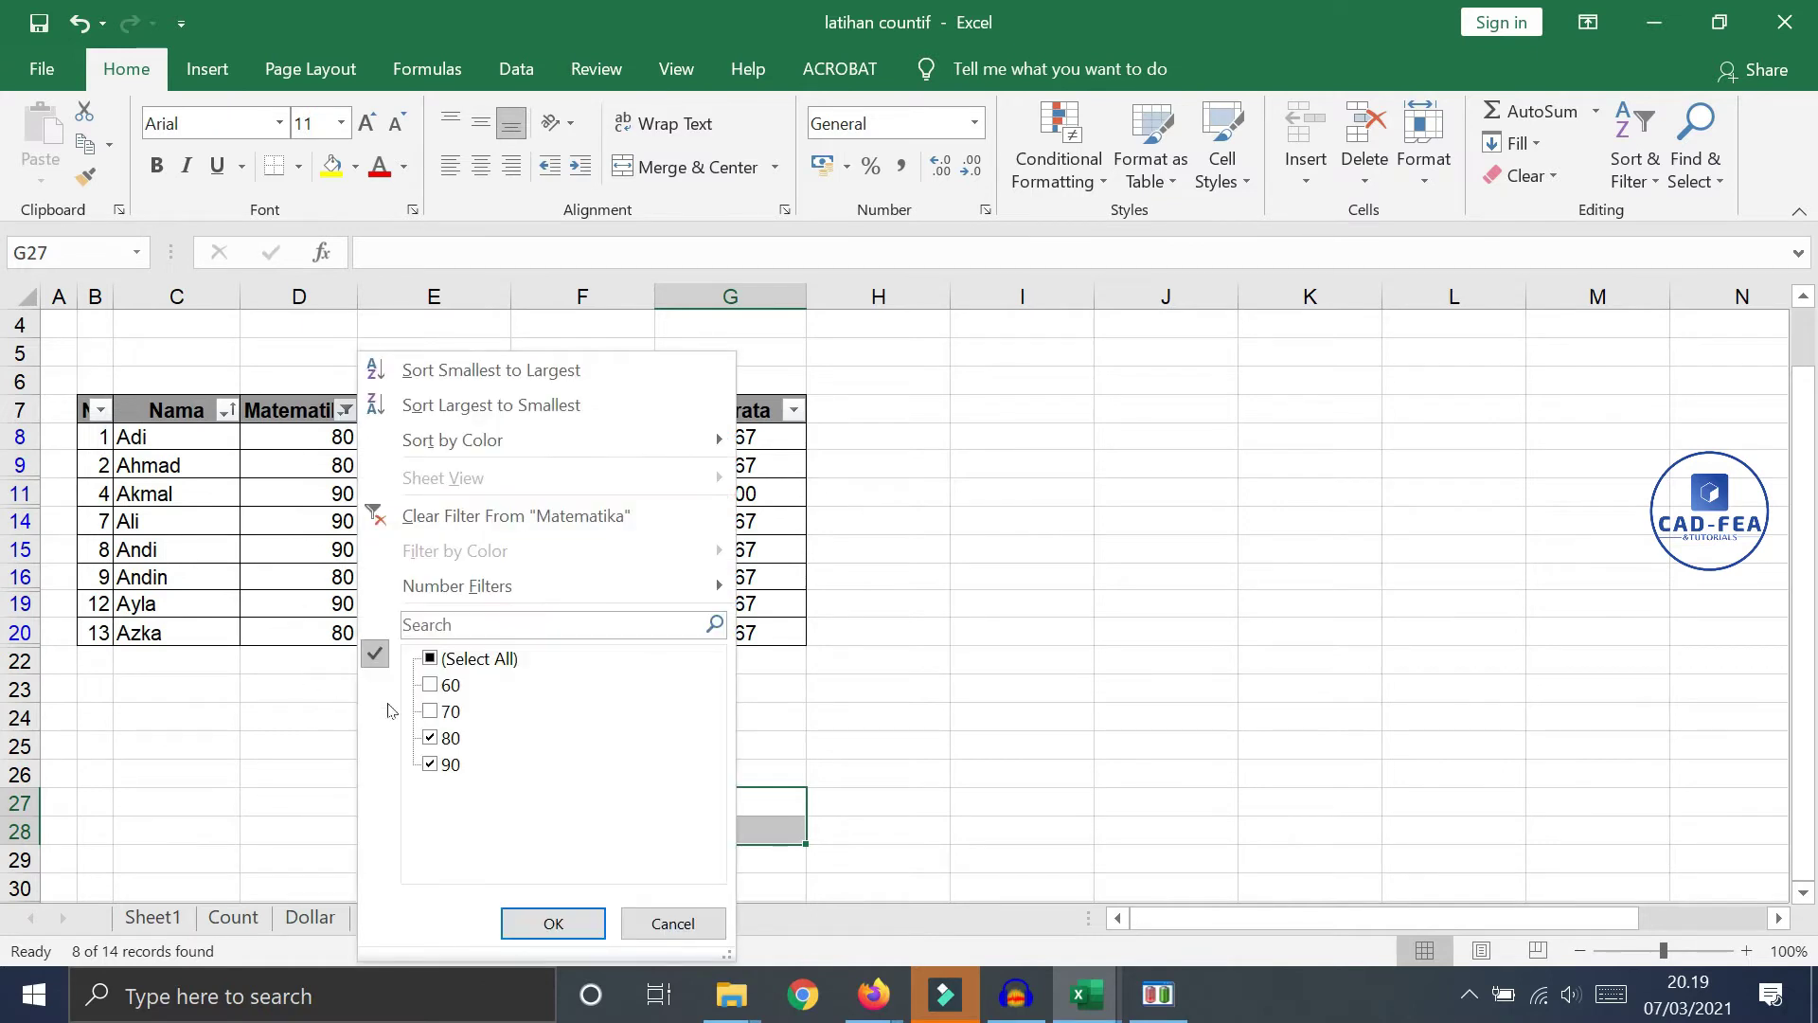
click(429, 659)
click(547, 923)
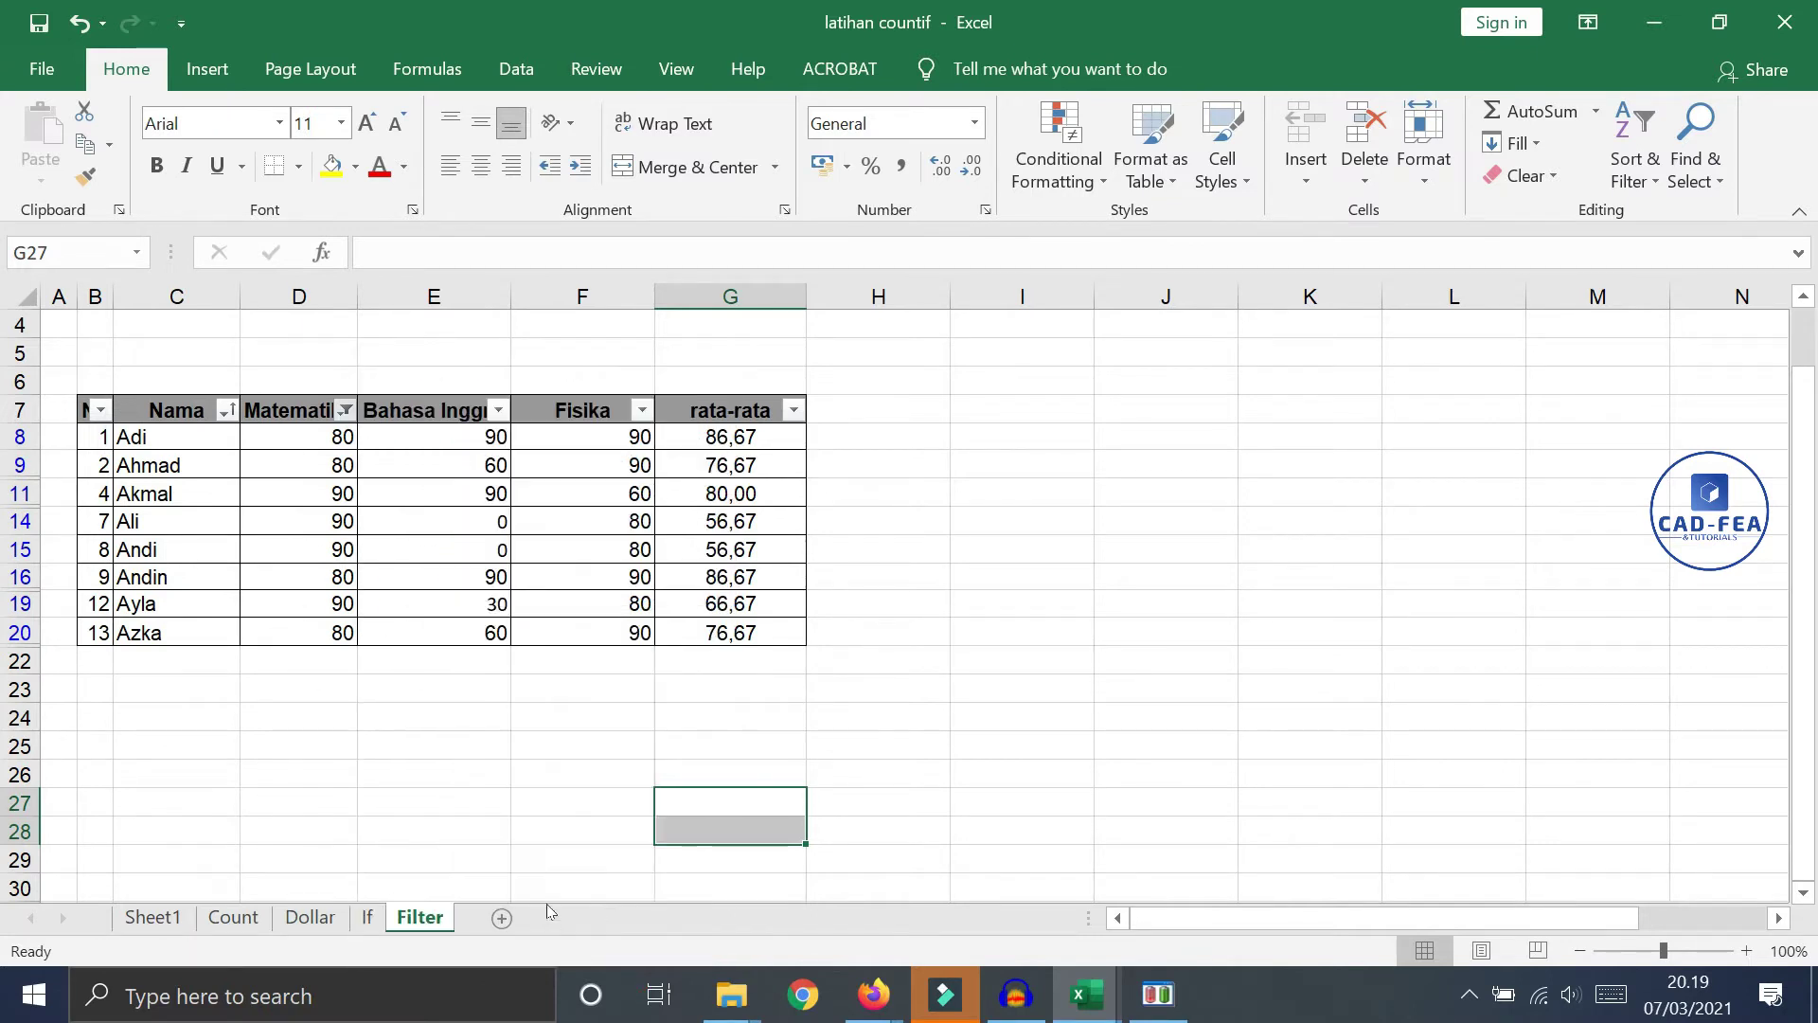
drag(973, 682, 1075, 670)
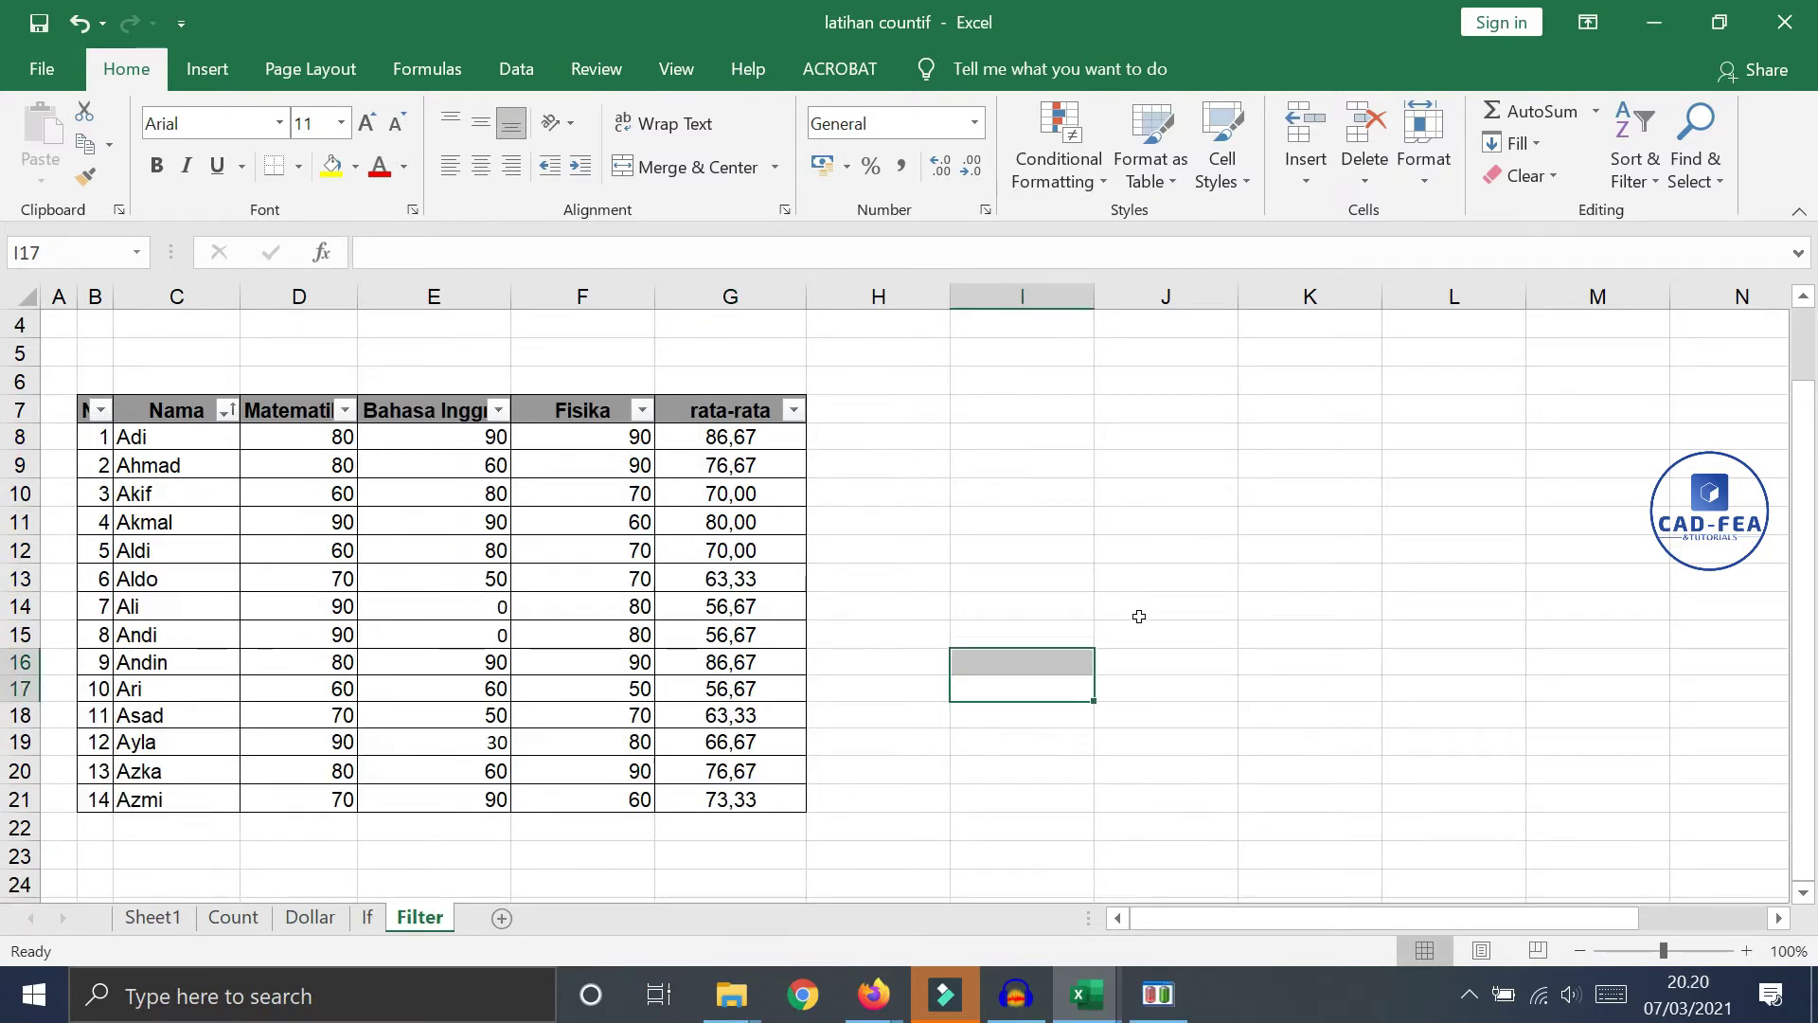
click(1090, 468)
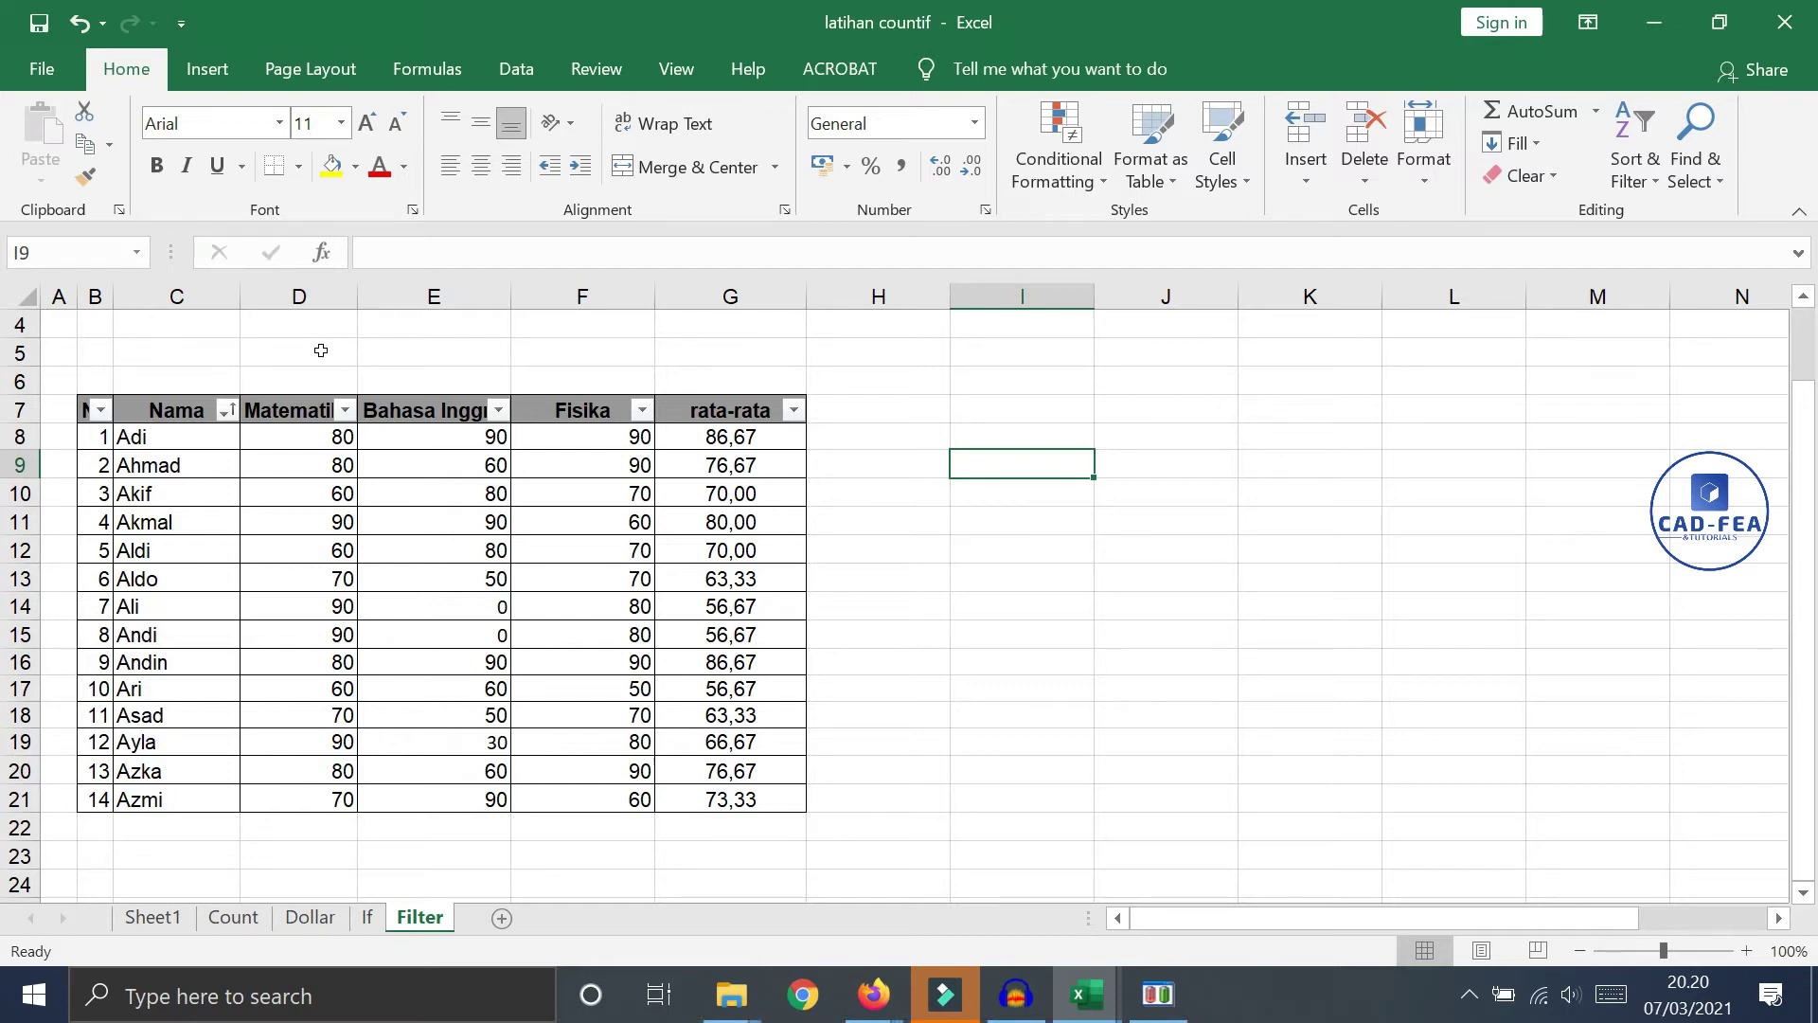
Apply a number filter to the Matematika column for scores greater than 70 and check the filtered scores
click(347, 410)
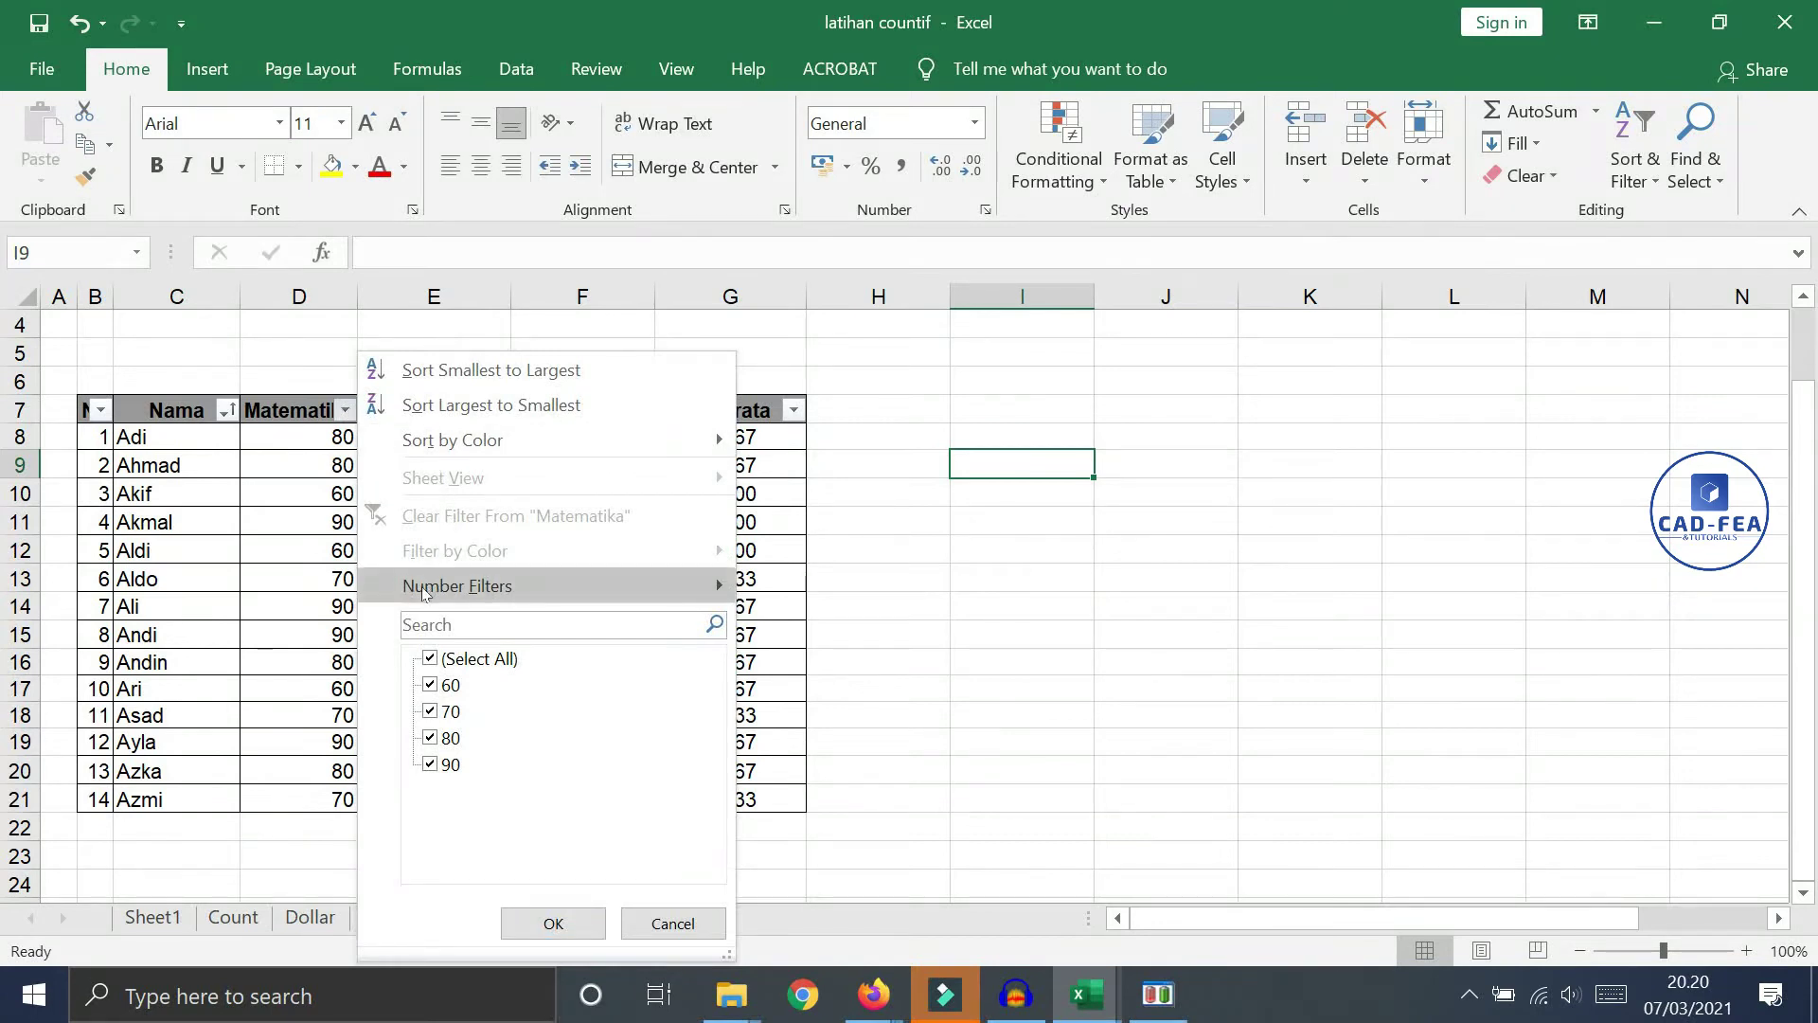
mouse_move(424, 593)
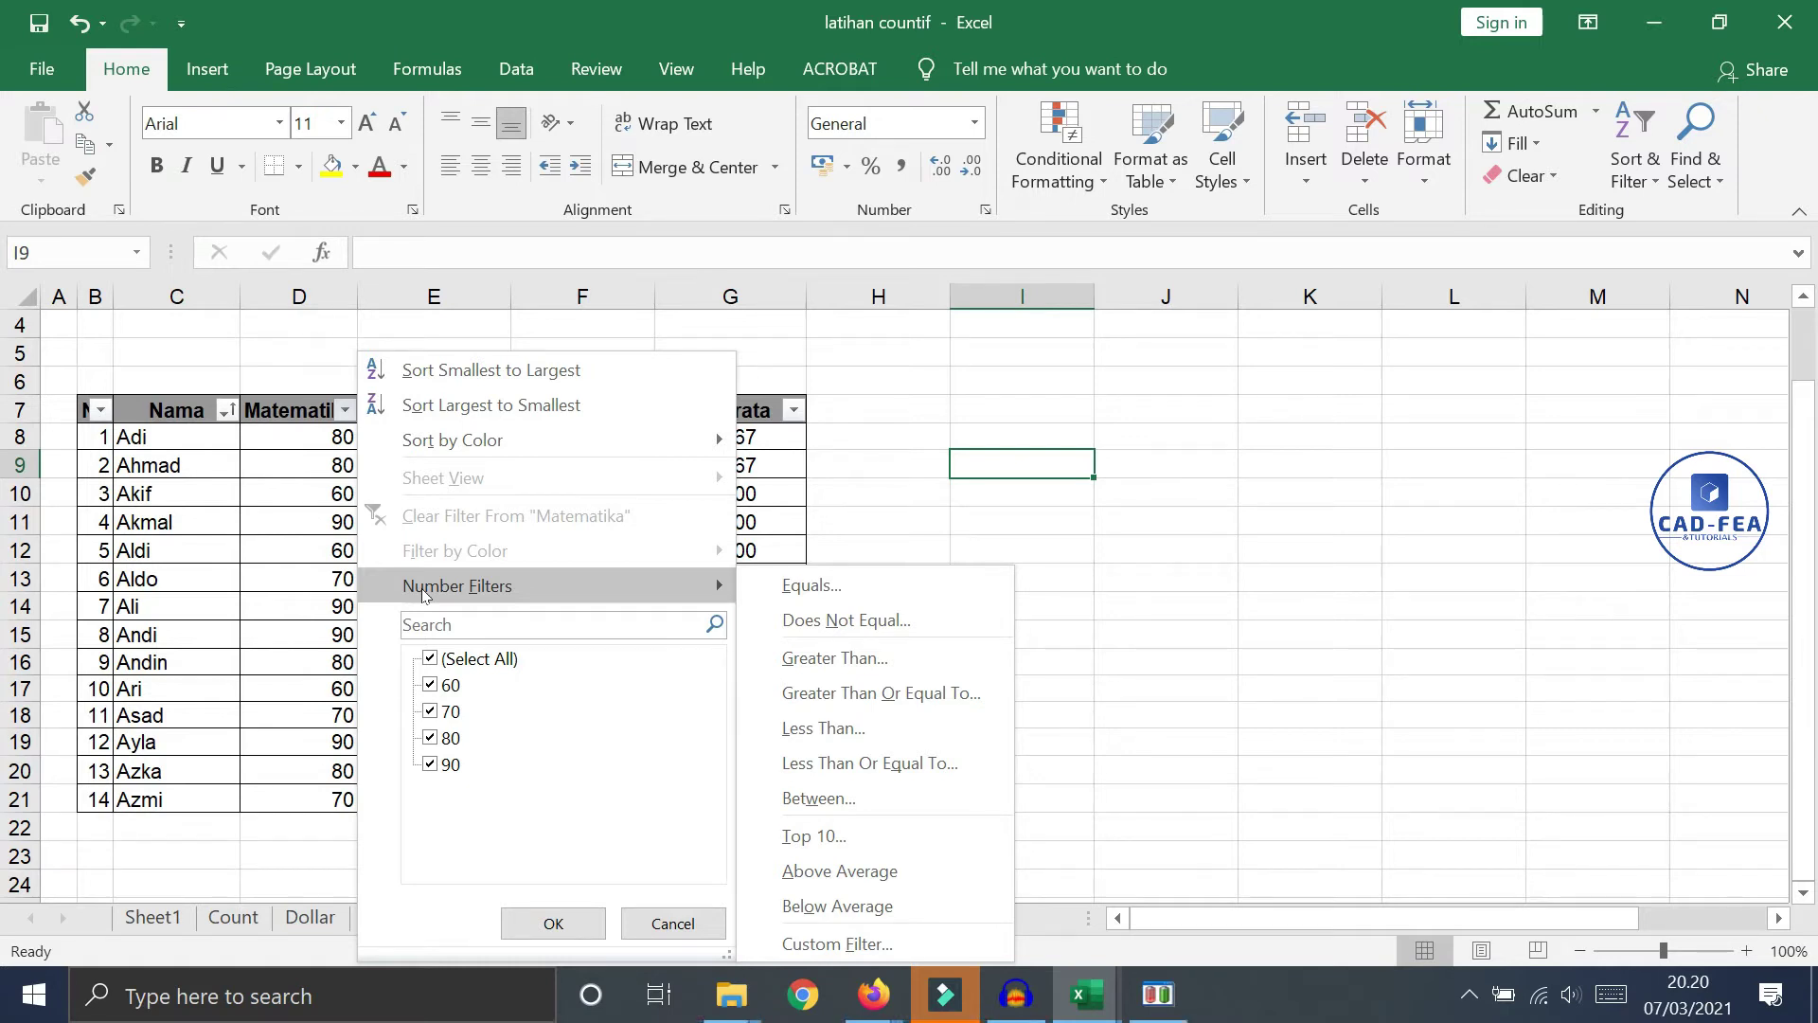
click(870, 668)
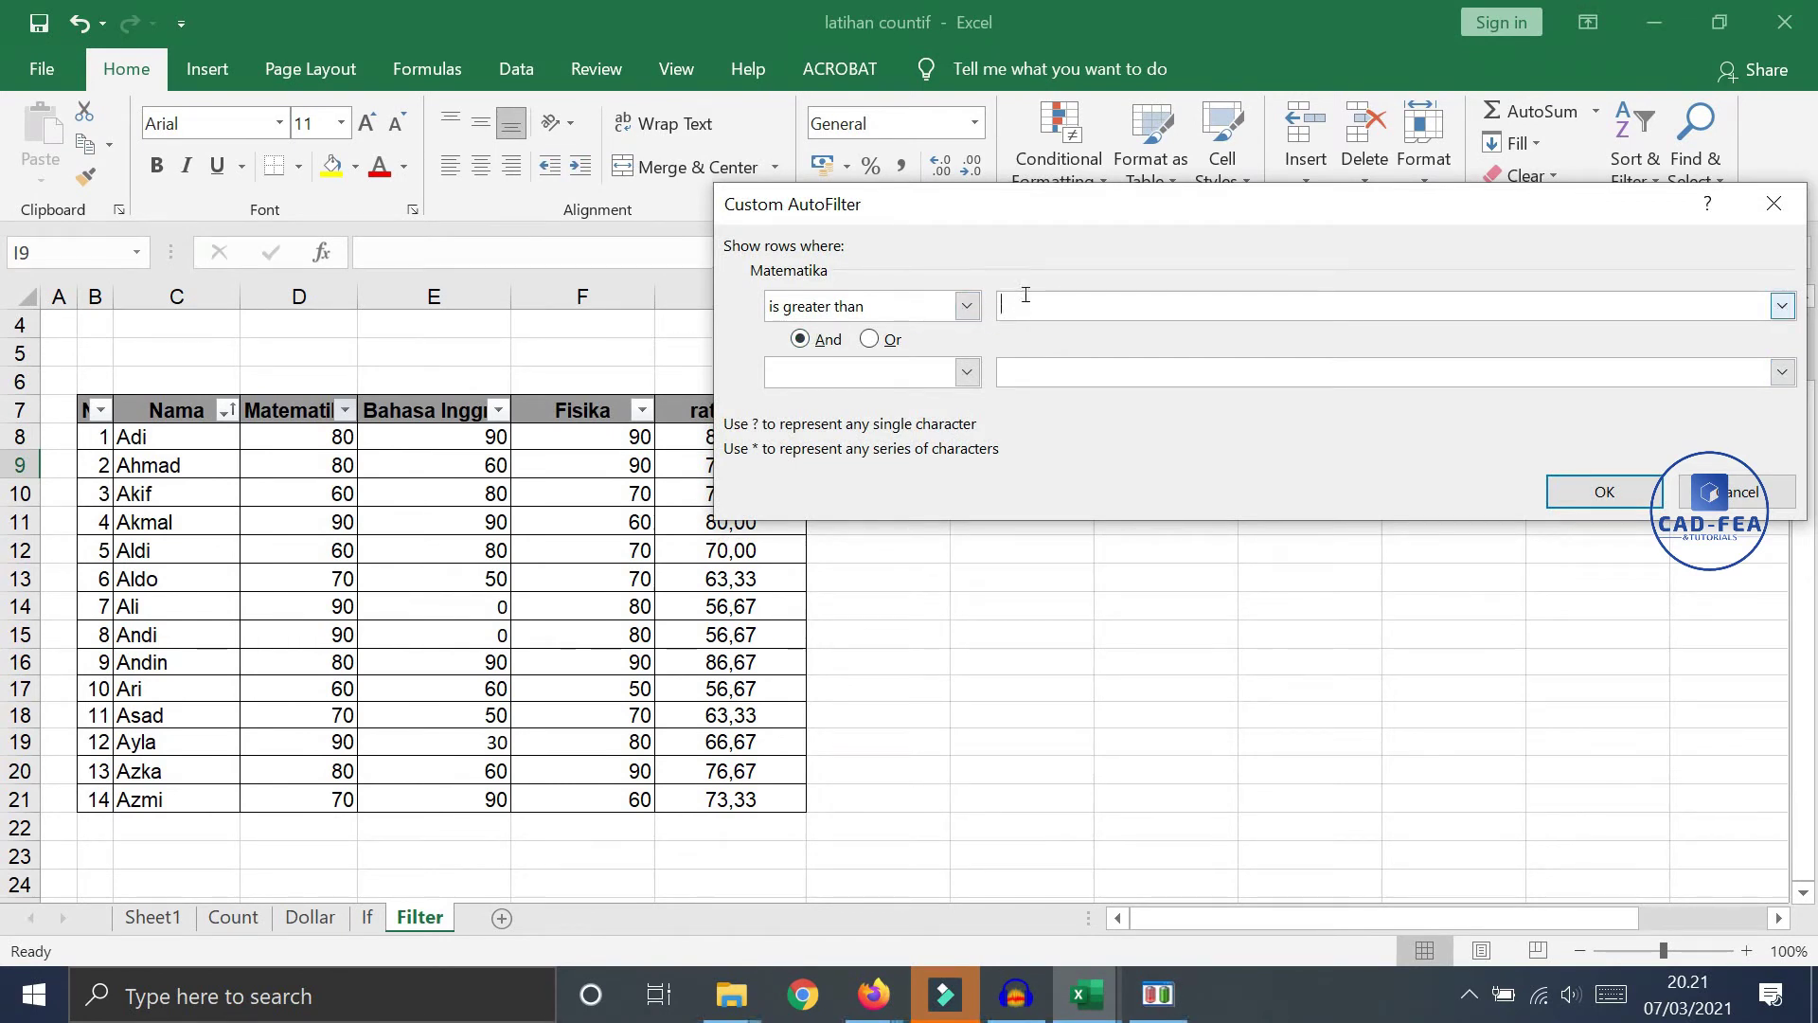
text(70)
click(1612, 493)
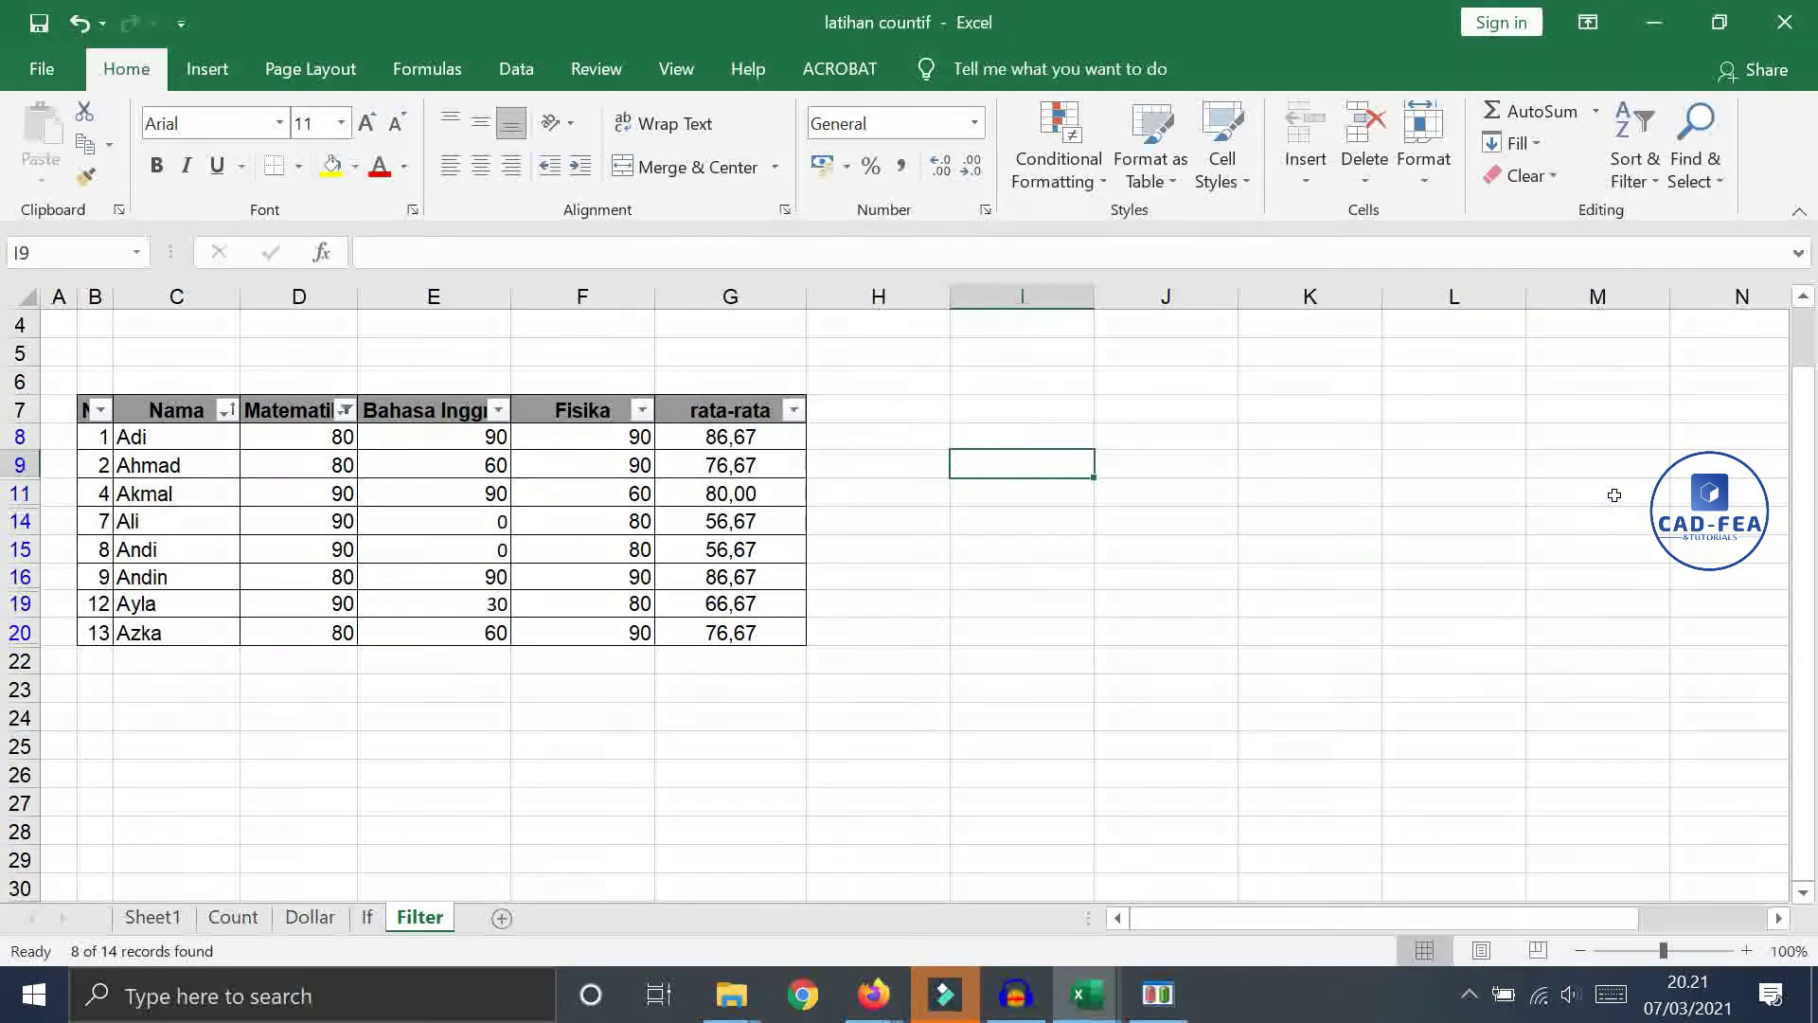
click(362, 708)
drag(322, 441, 316, 630)
click(478, 736)
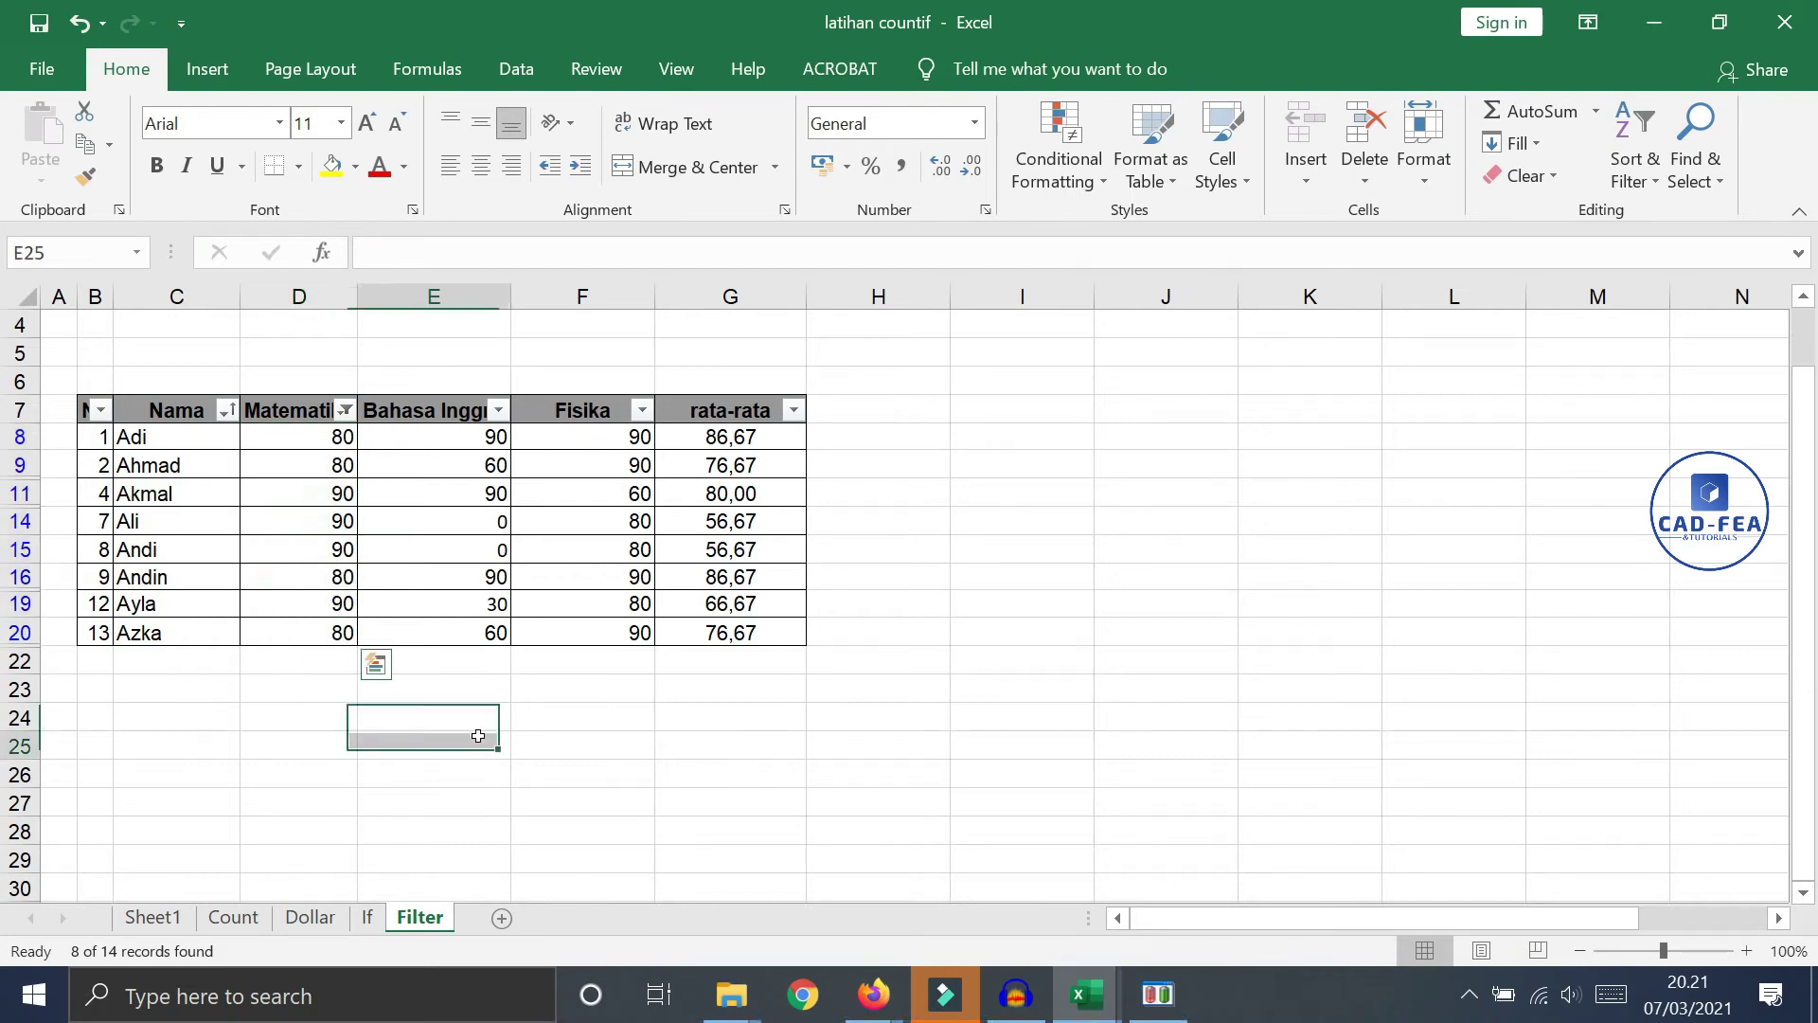
Apply a number filter to the Bahasa Inggris column for scores greater than 60
click(498, 409)
mouse_move(327, 585)
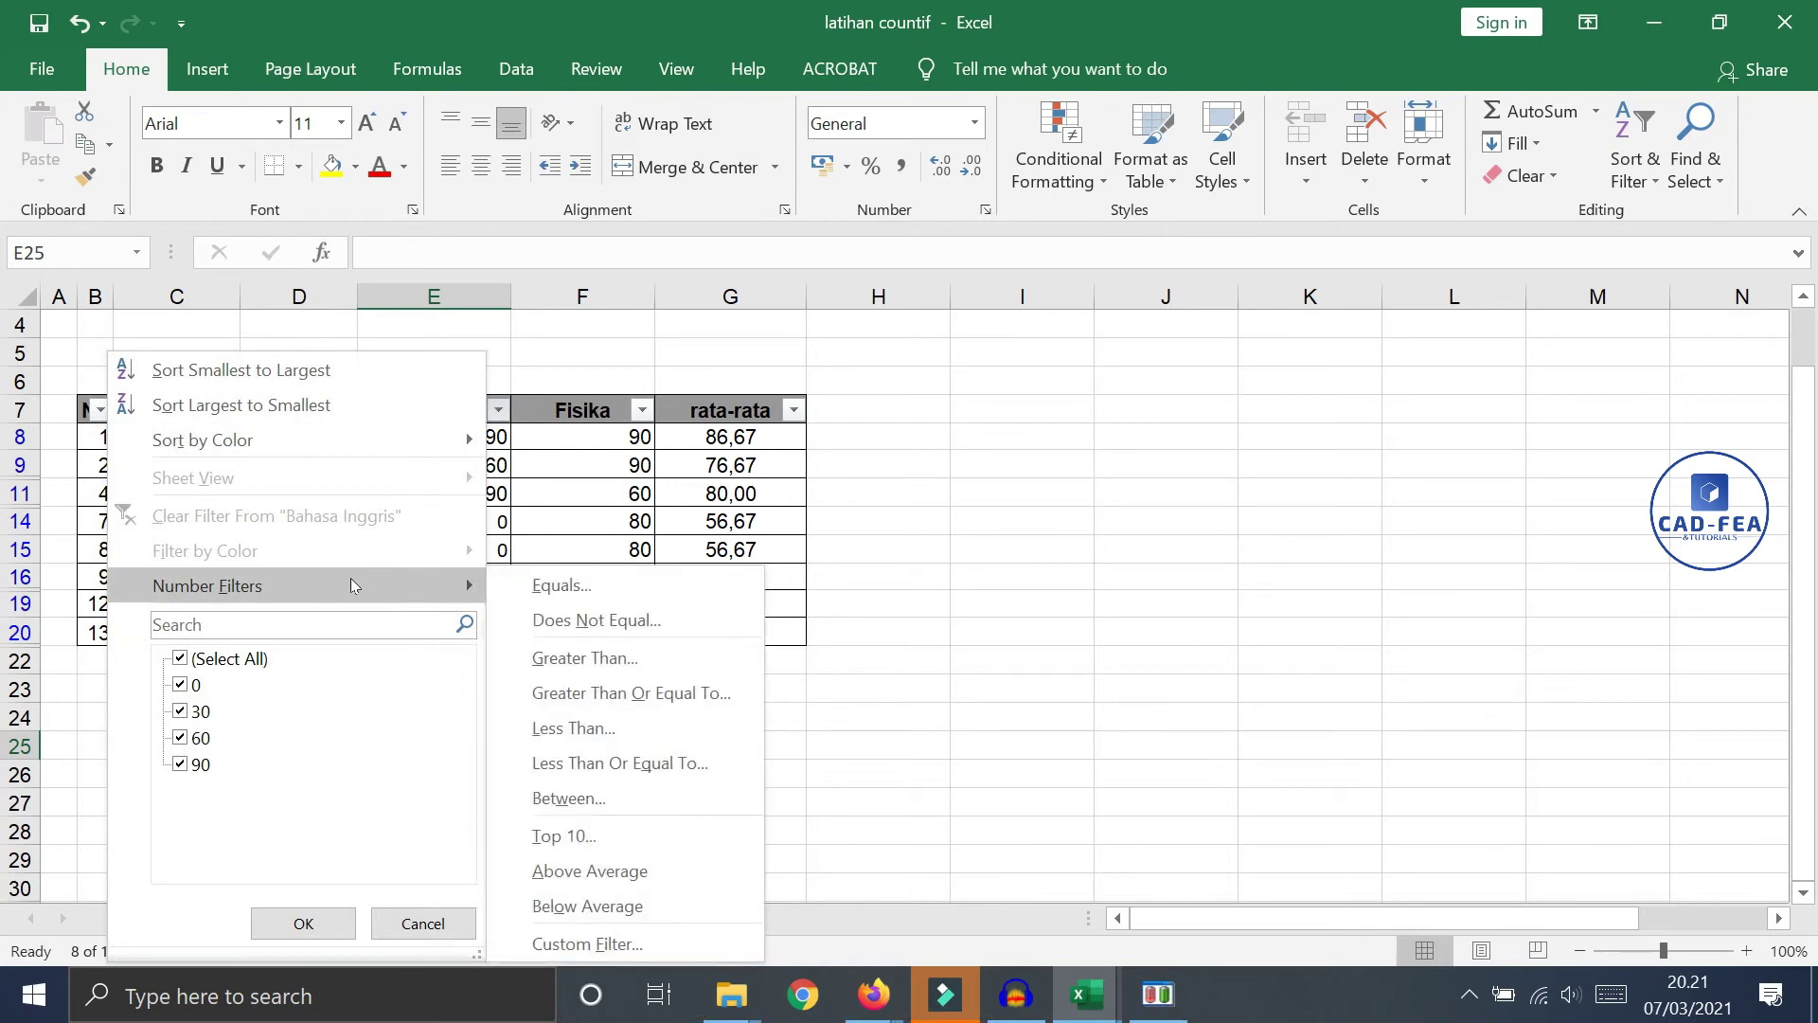
click(507, 653)
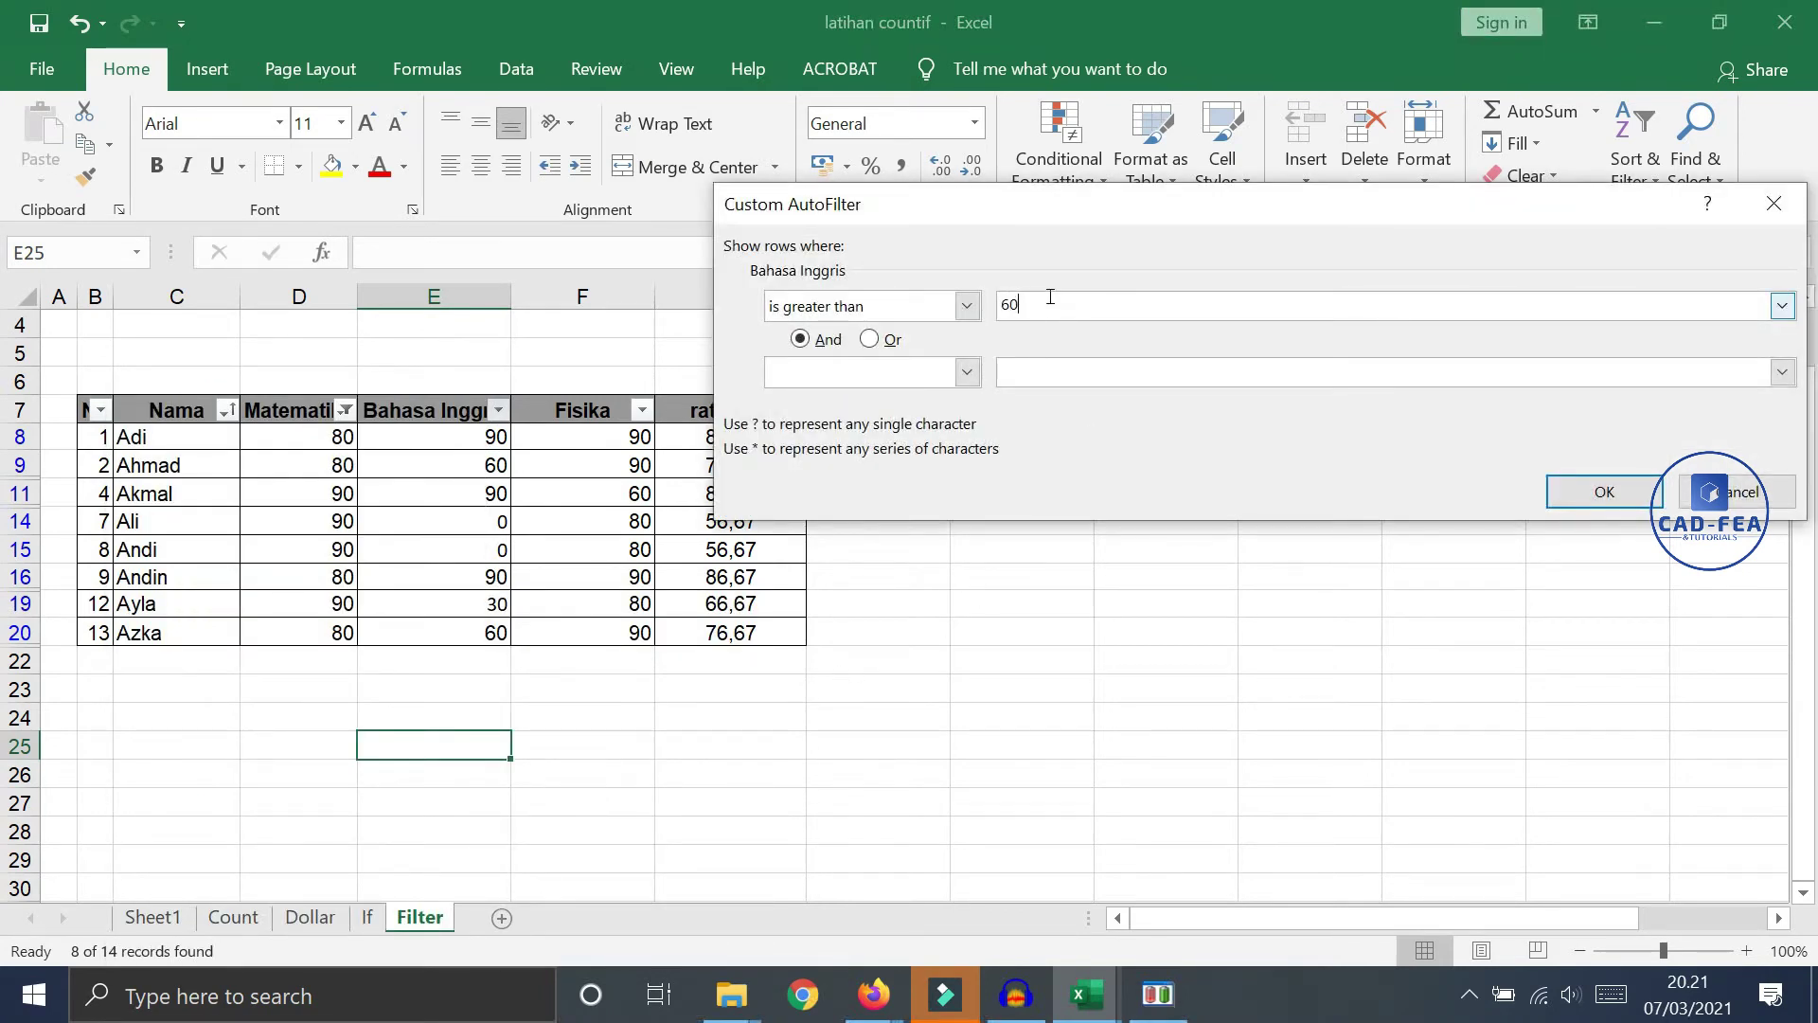
click(1607, 489)
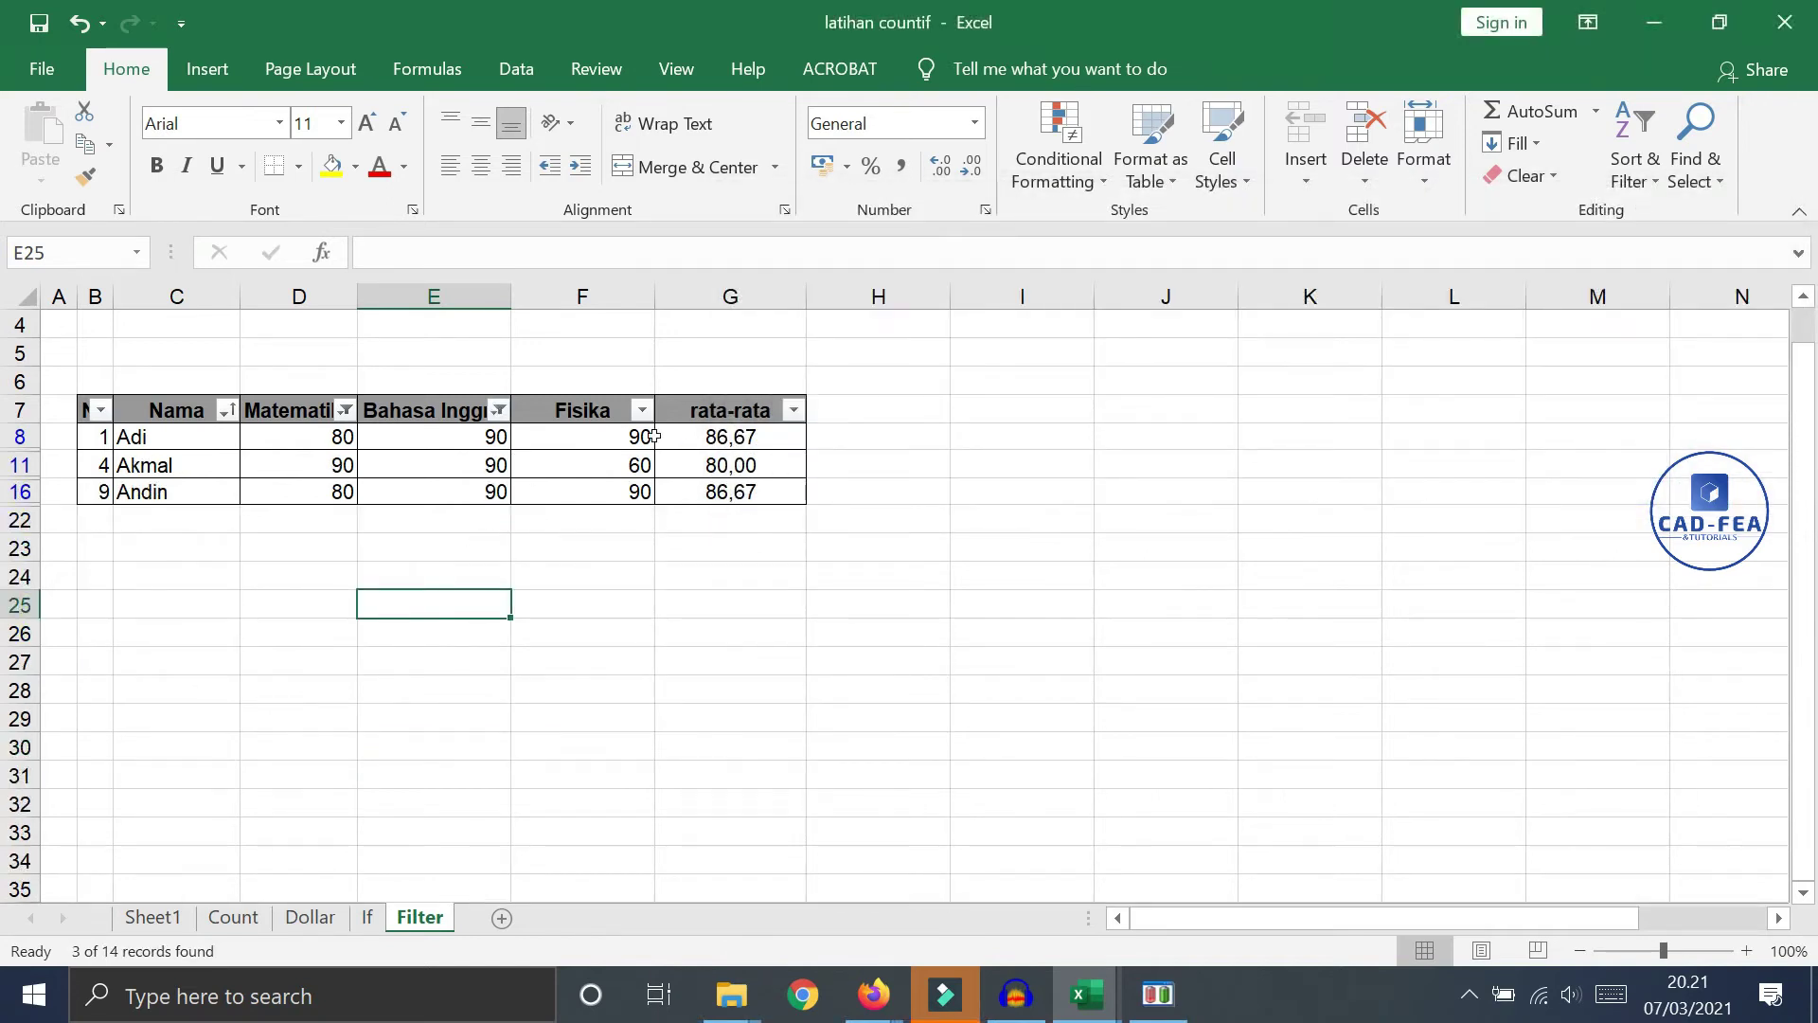
Apply a greater-than number filter to the Fisika column
click(642, 409)
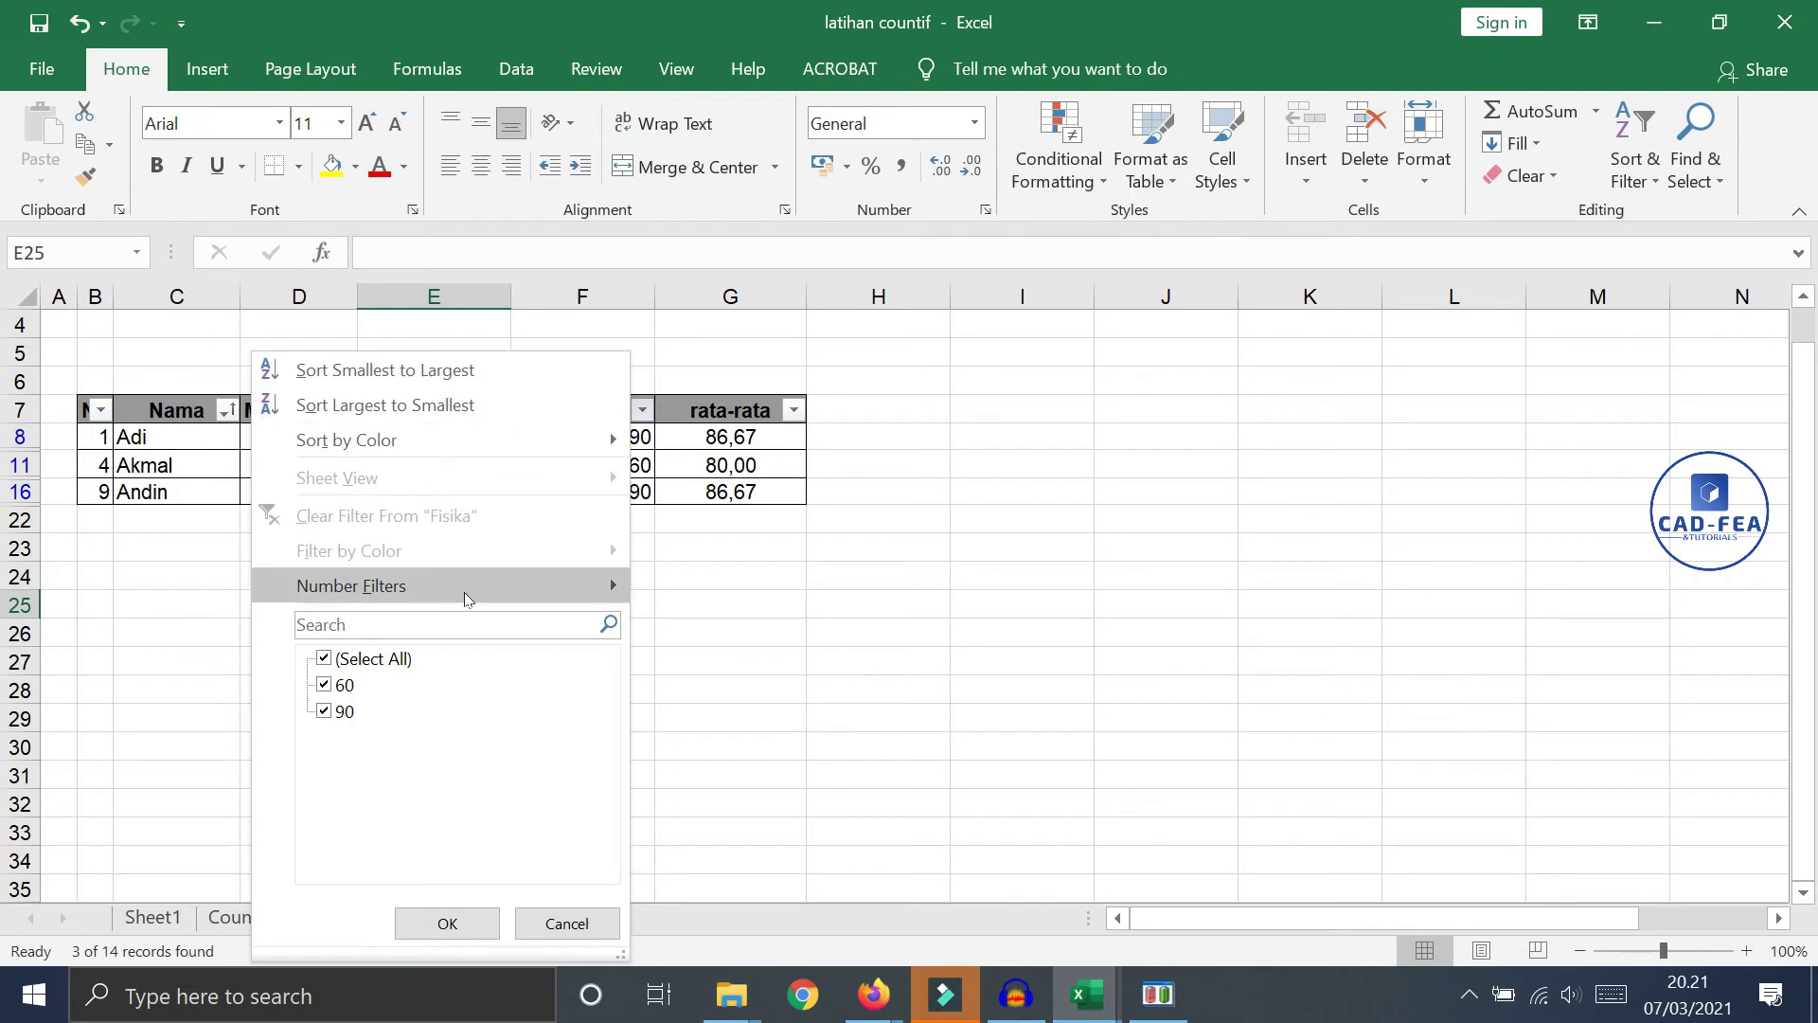
mouse_move(588, 596)
click(739, 656)
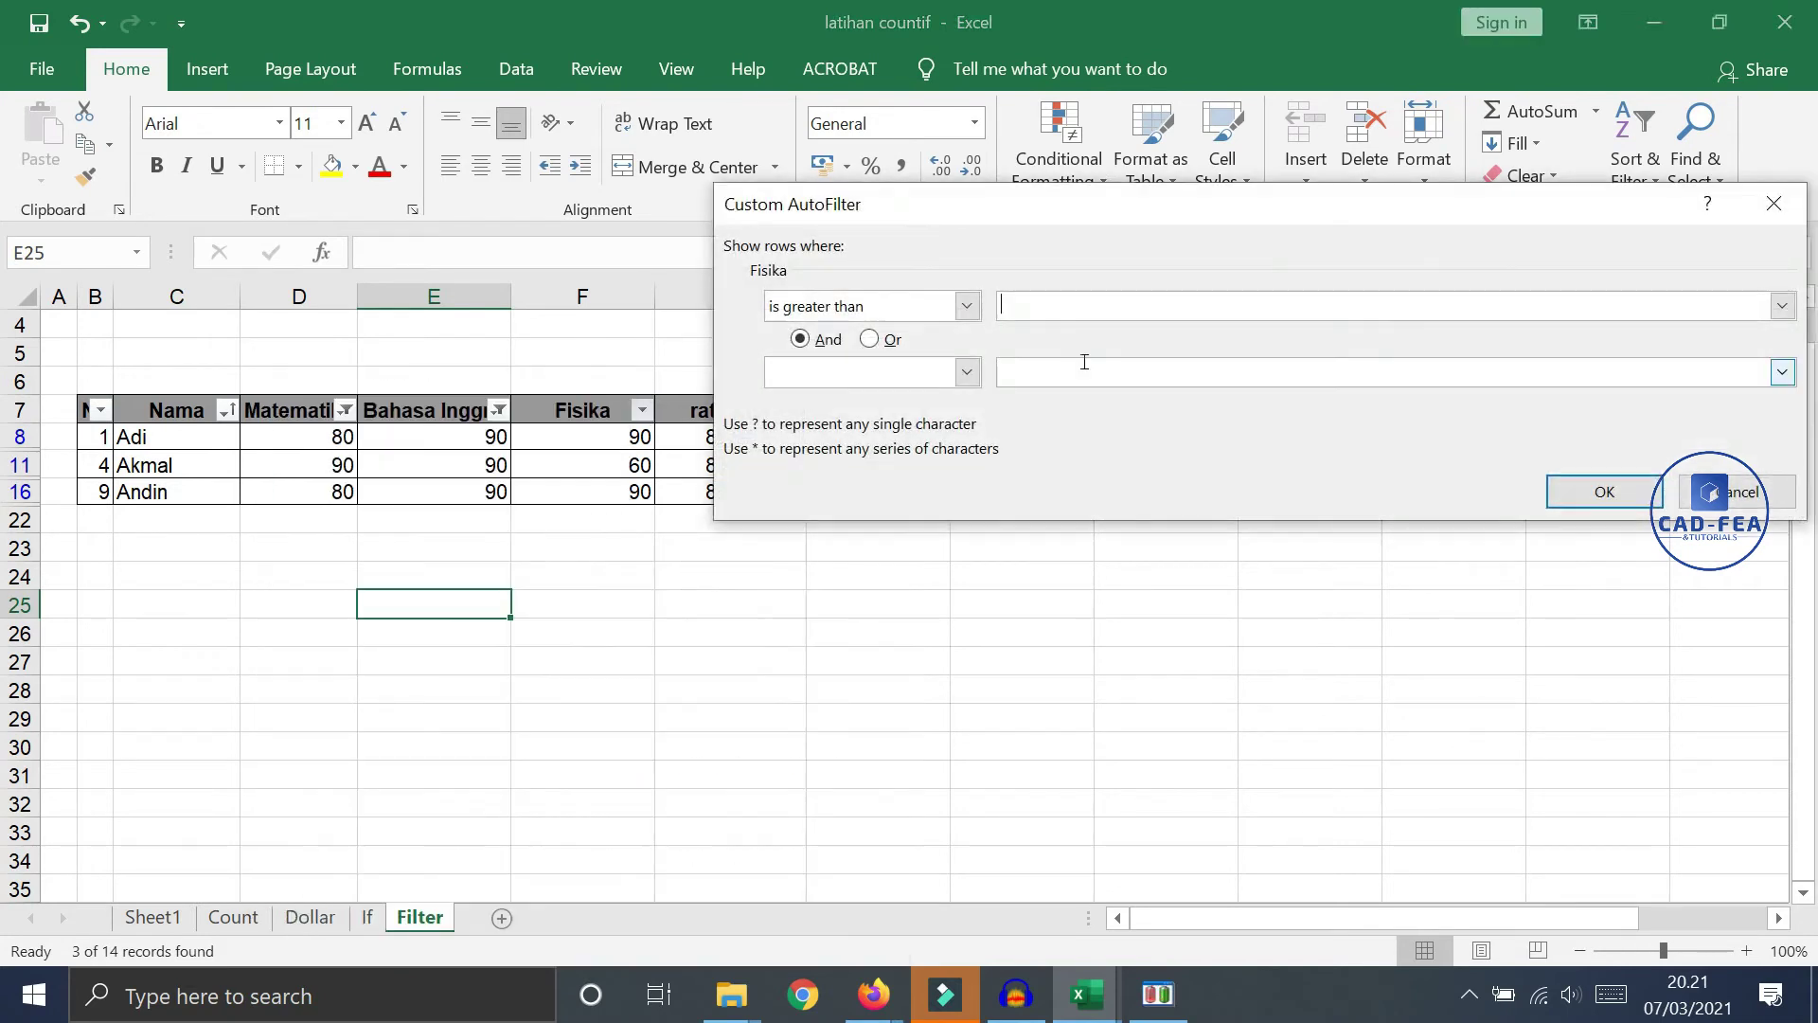
key(Return)
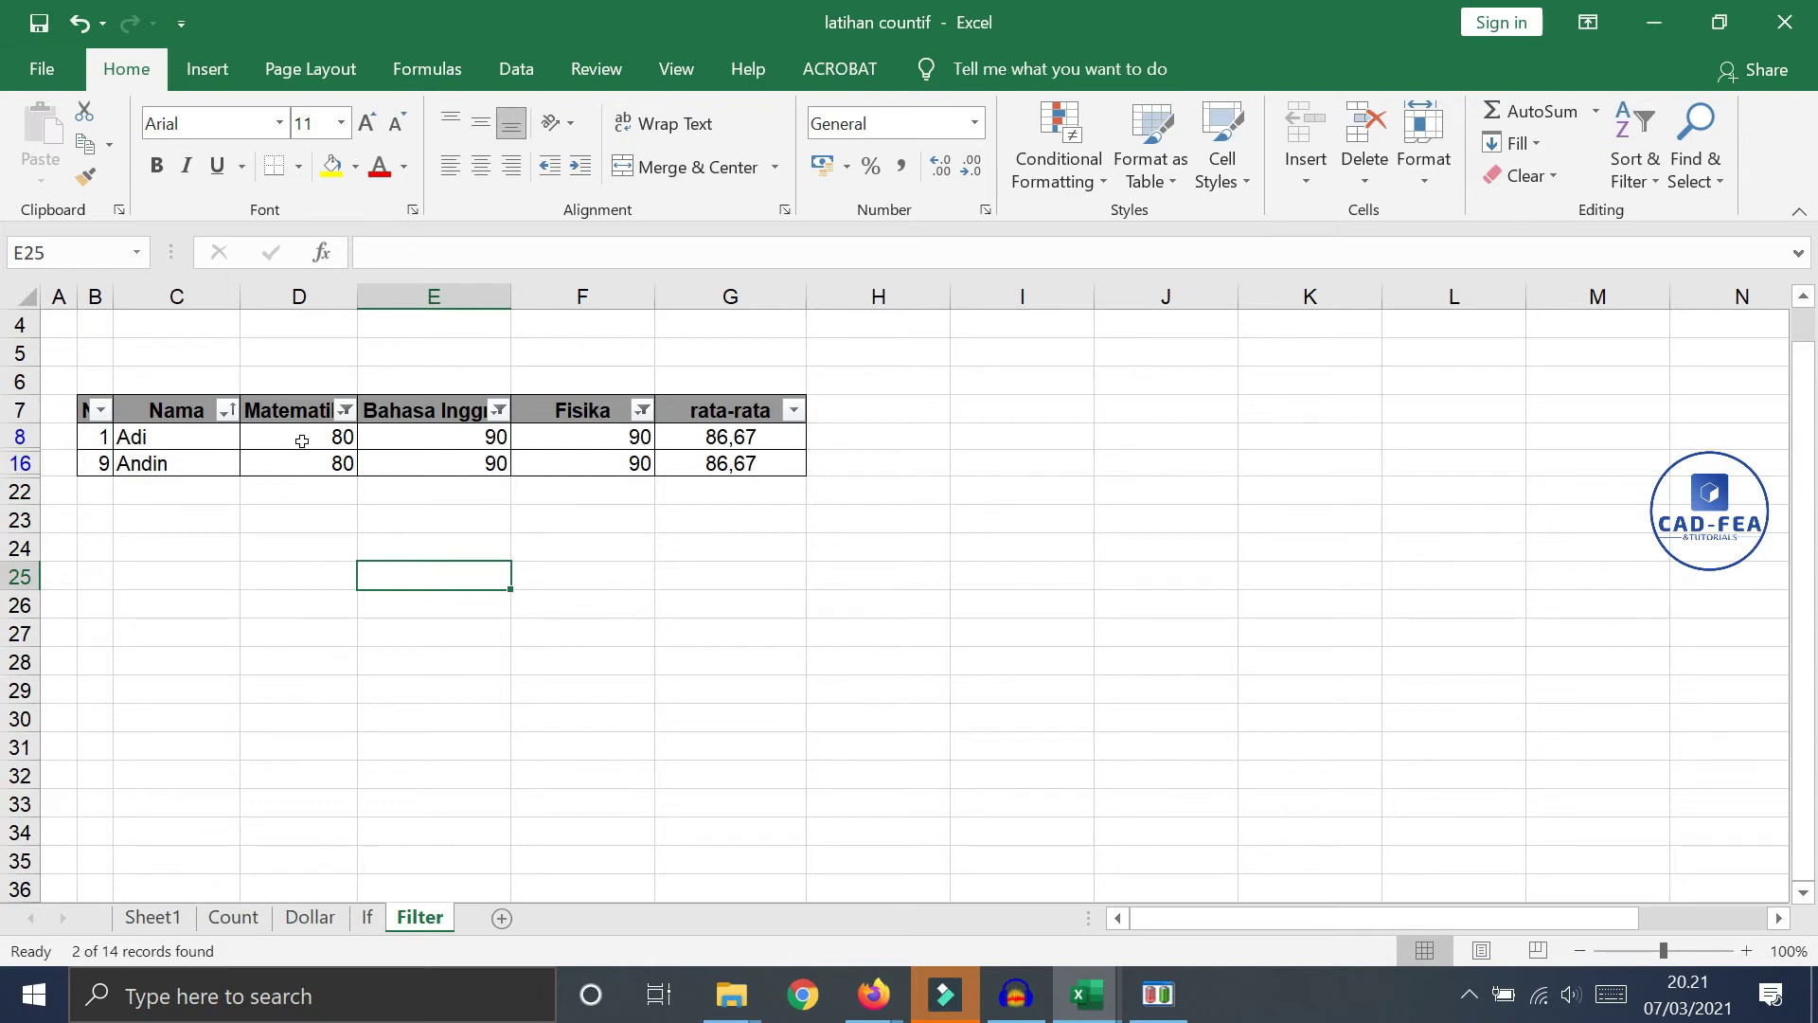
Undo the number filters on the Fisika, Bahasa Inggris and Matematika columns
key(ctrl+z)
key(ctrl+z)
key(ctrl+z)
click(408, 494)
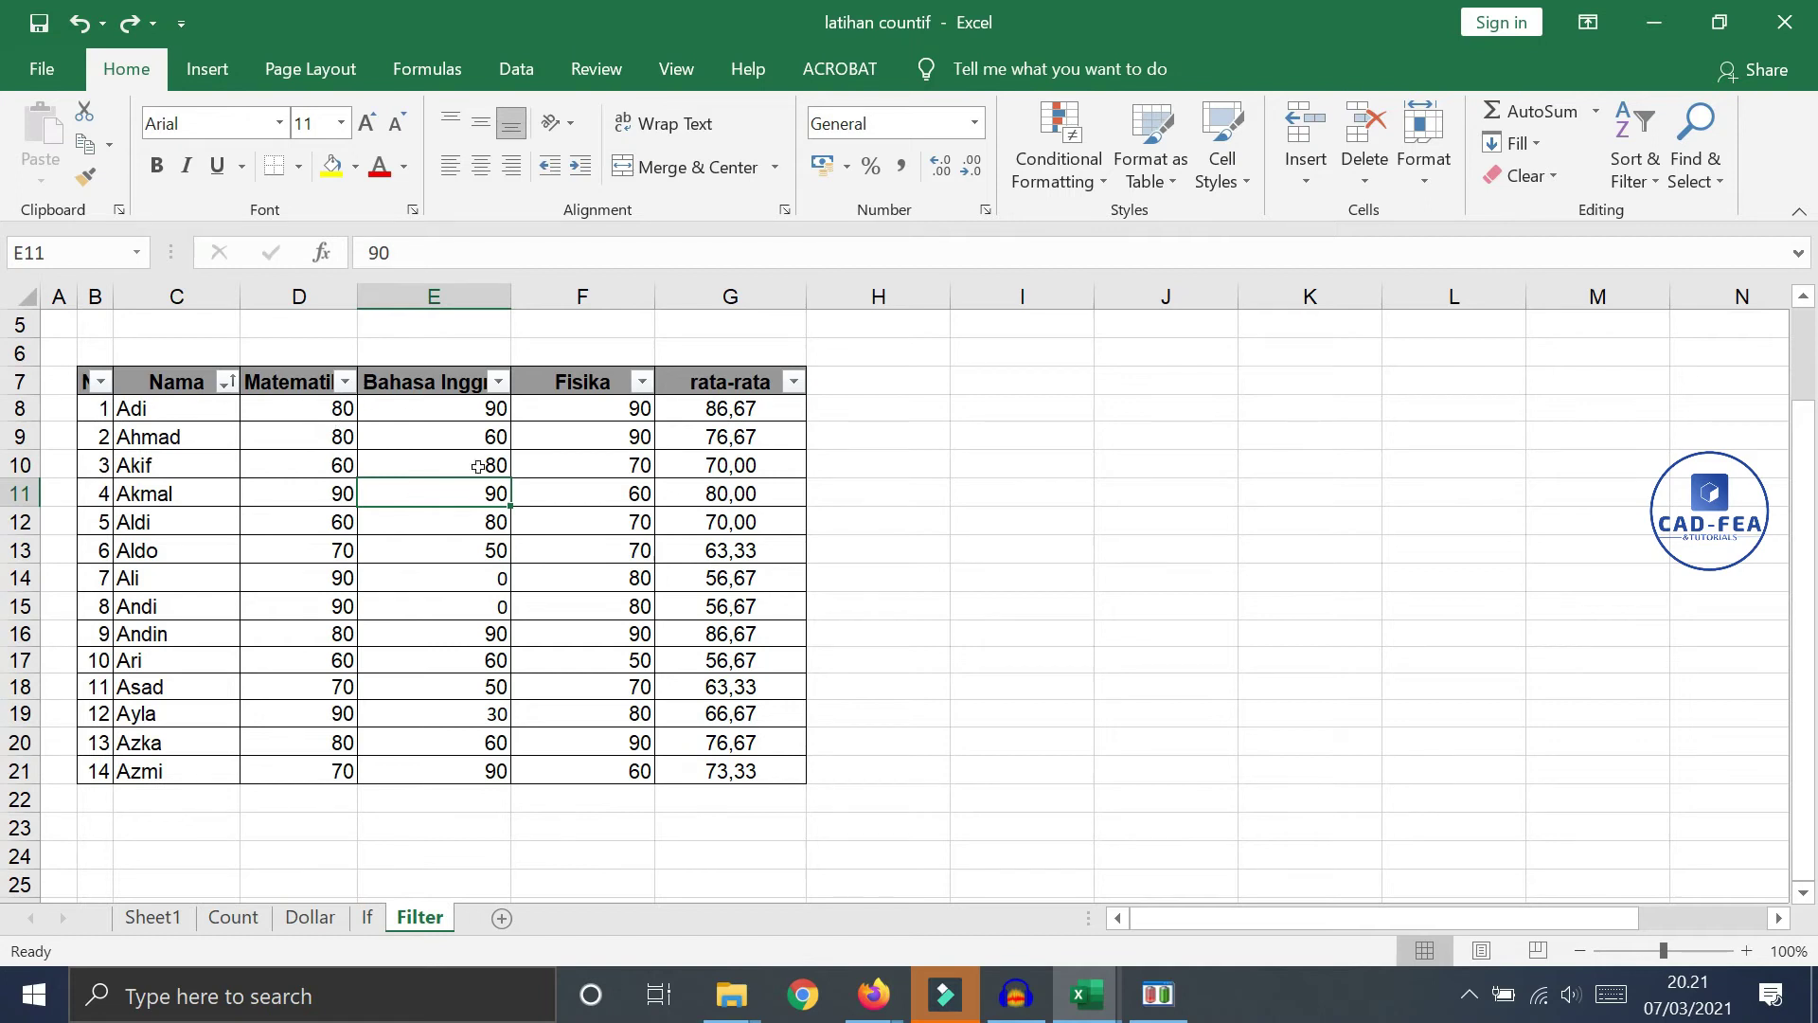
click(347, 384)
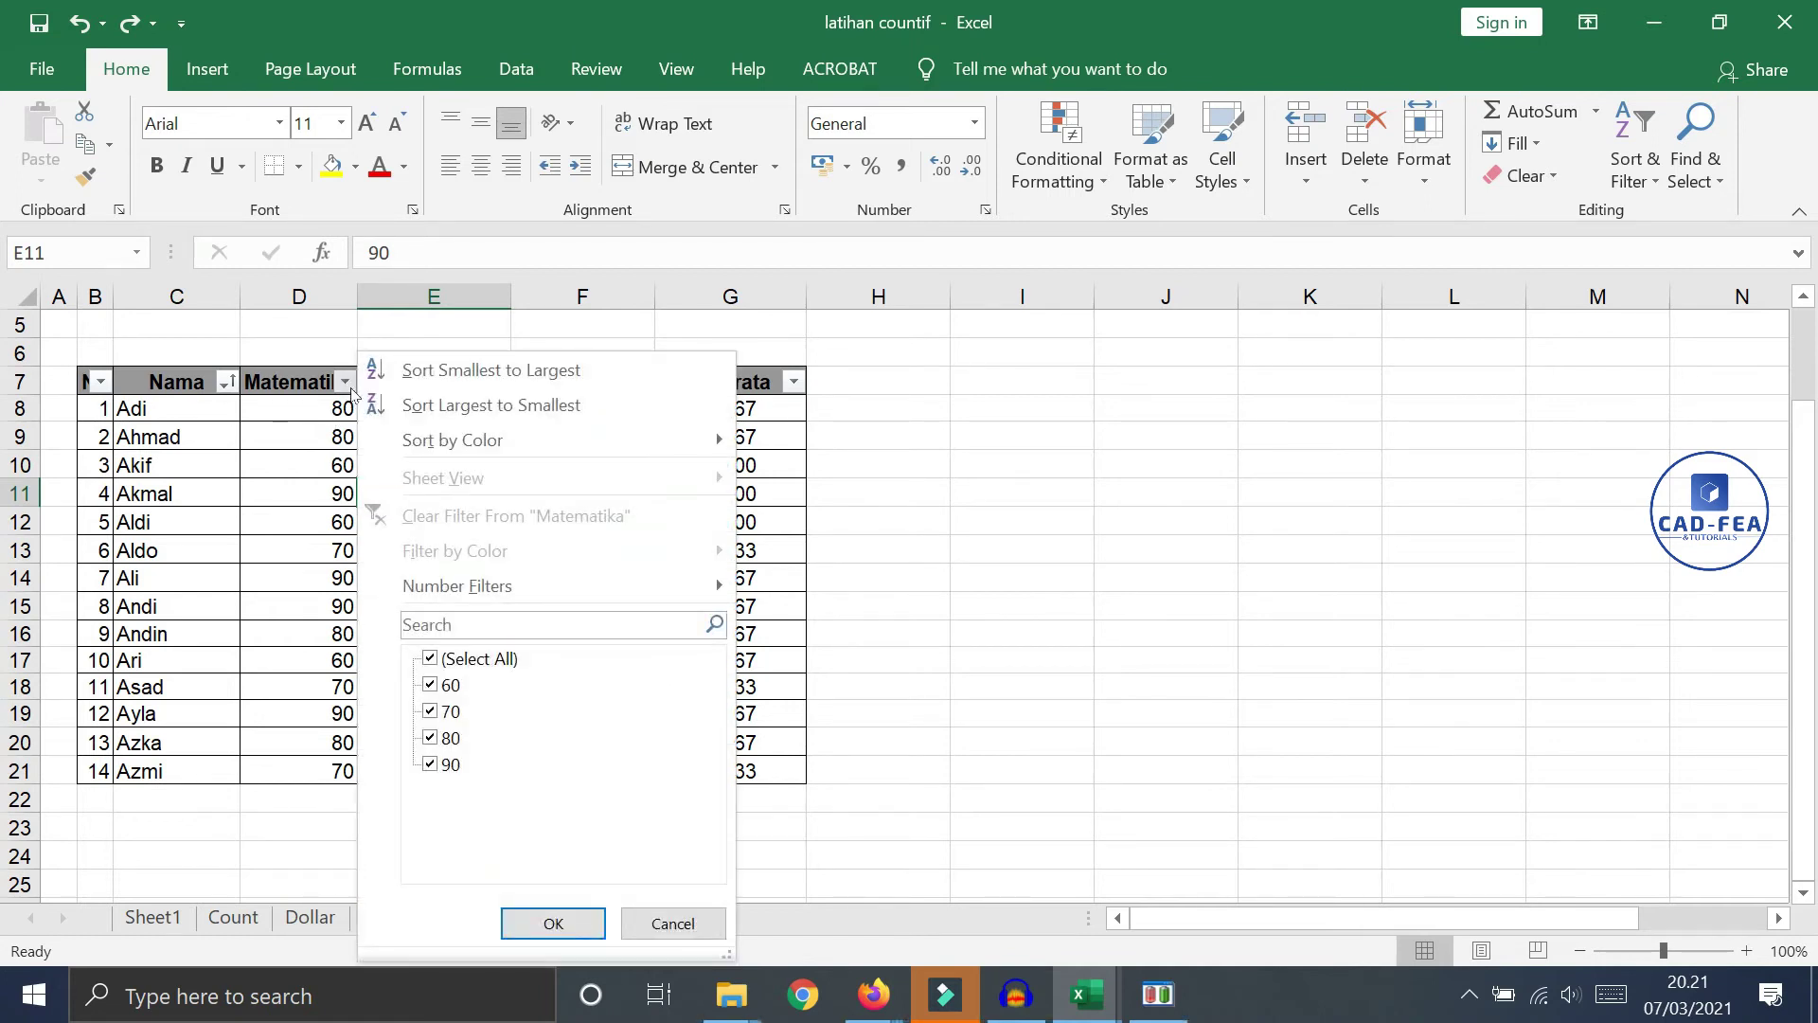
mouse_move(509, 457)
click(229, 382)
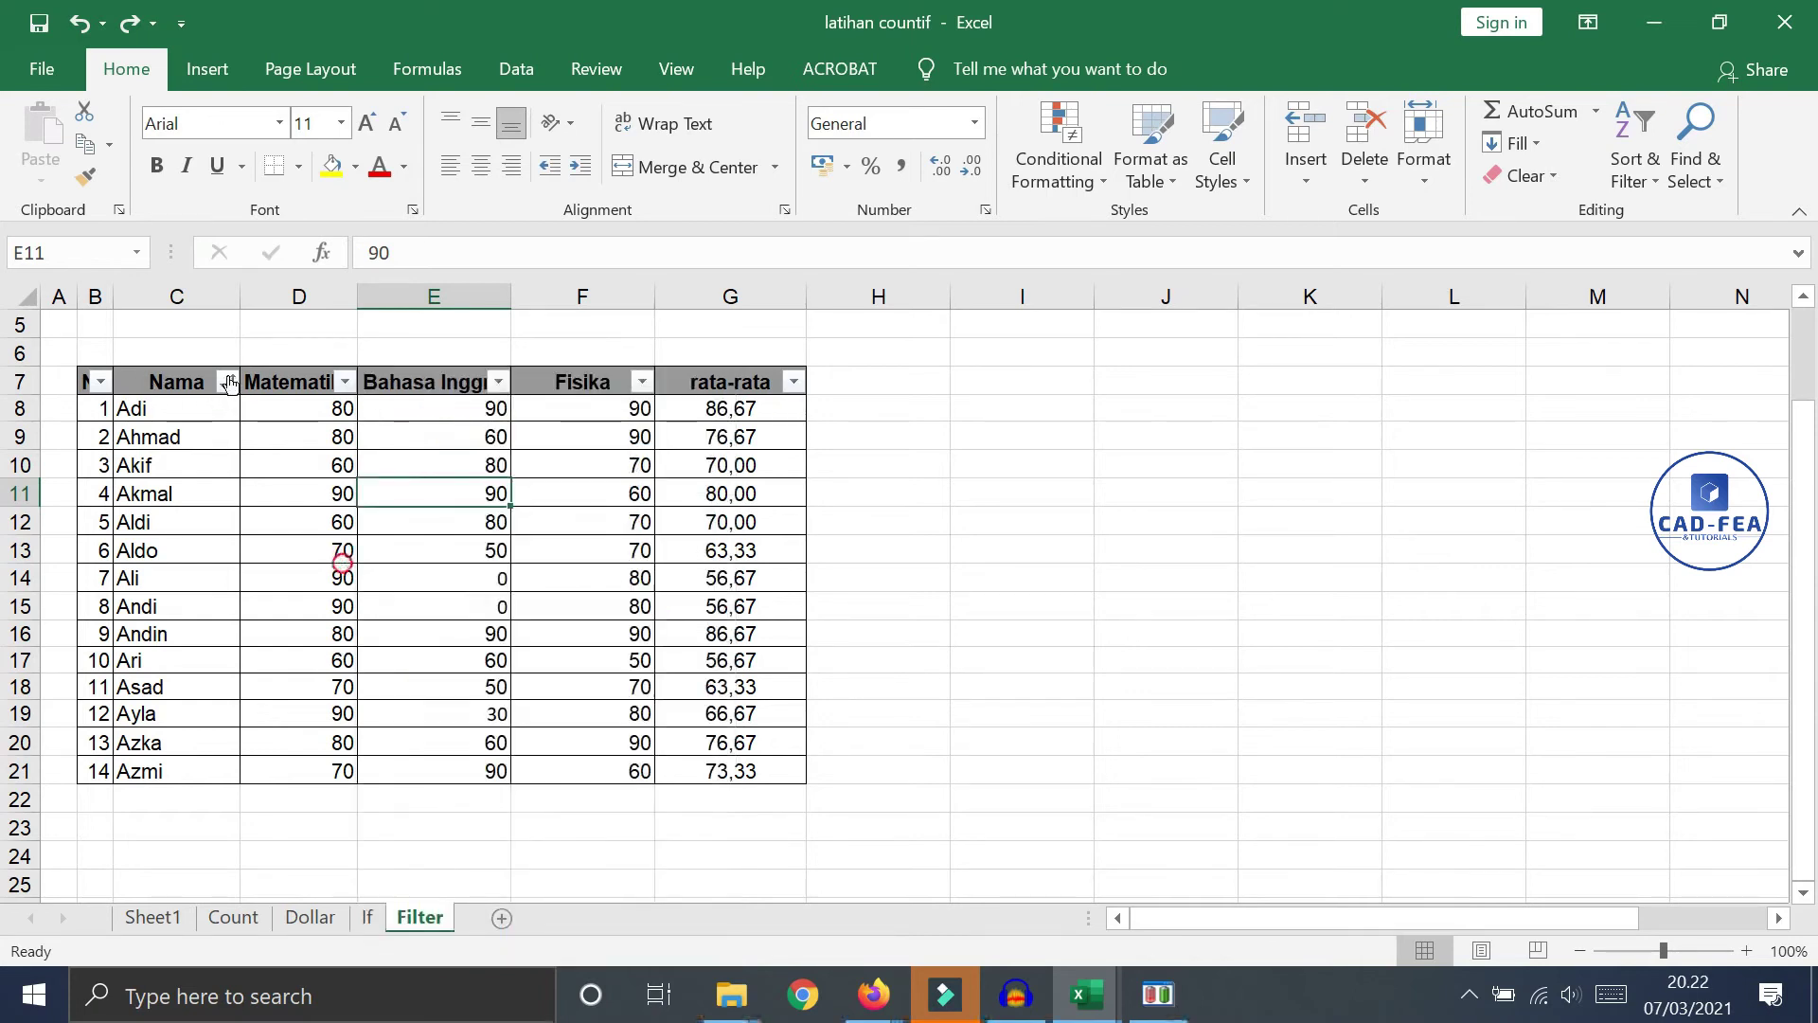
Apply a text filter to the Nama column for names ending with "o"
click(229, 382)
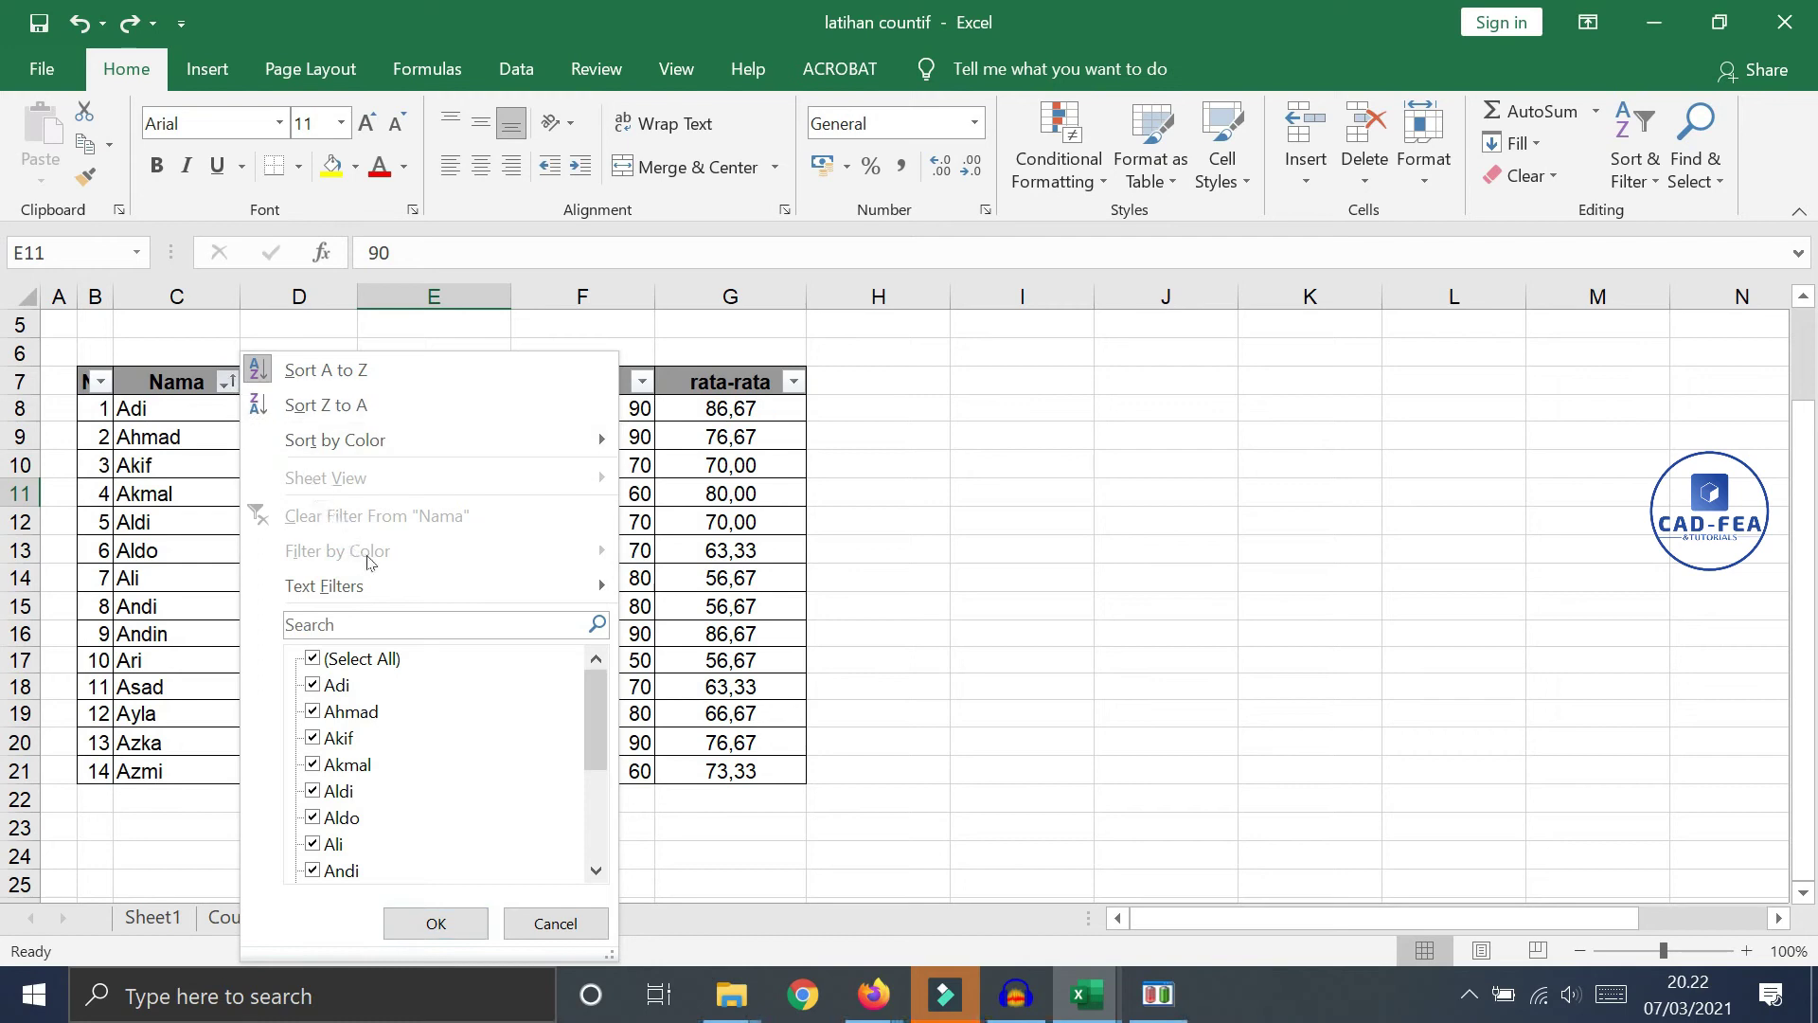
mouse_move(393, 595)
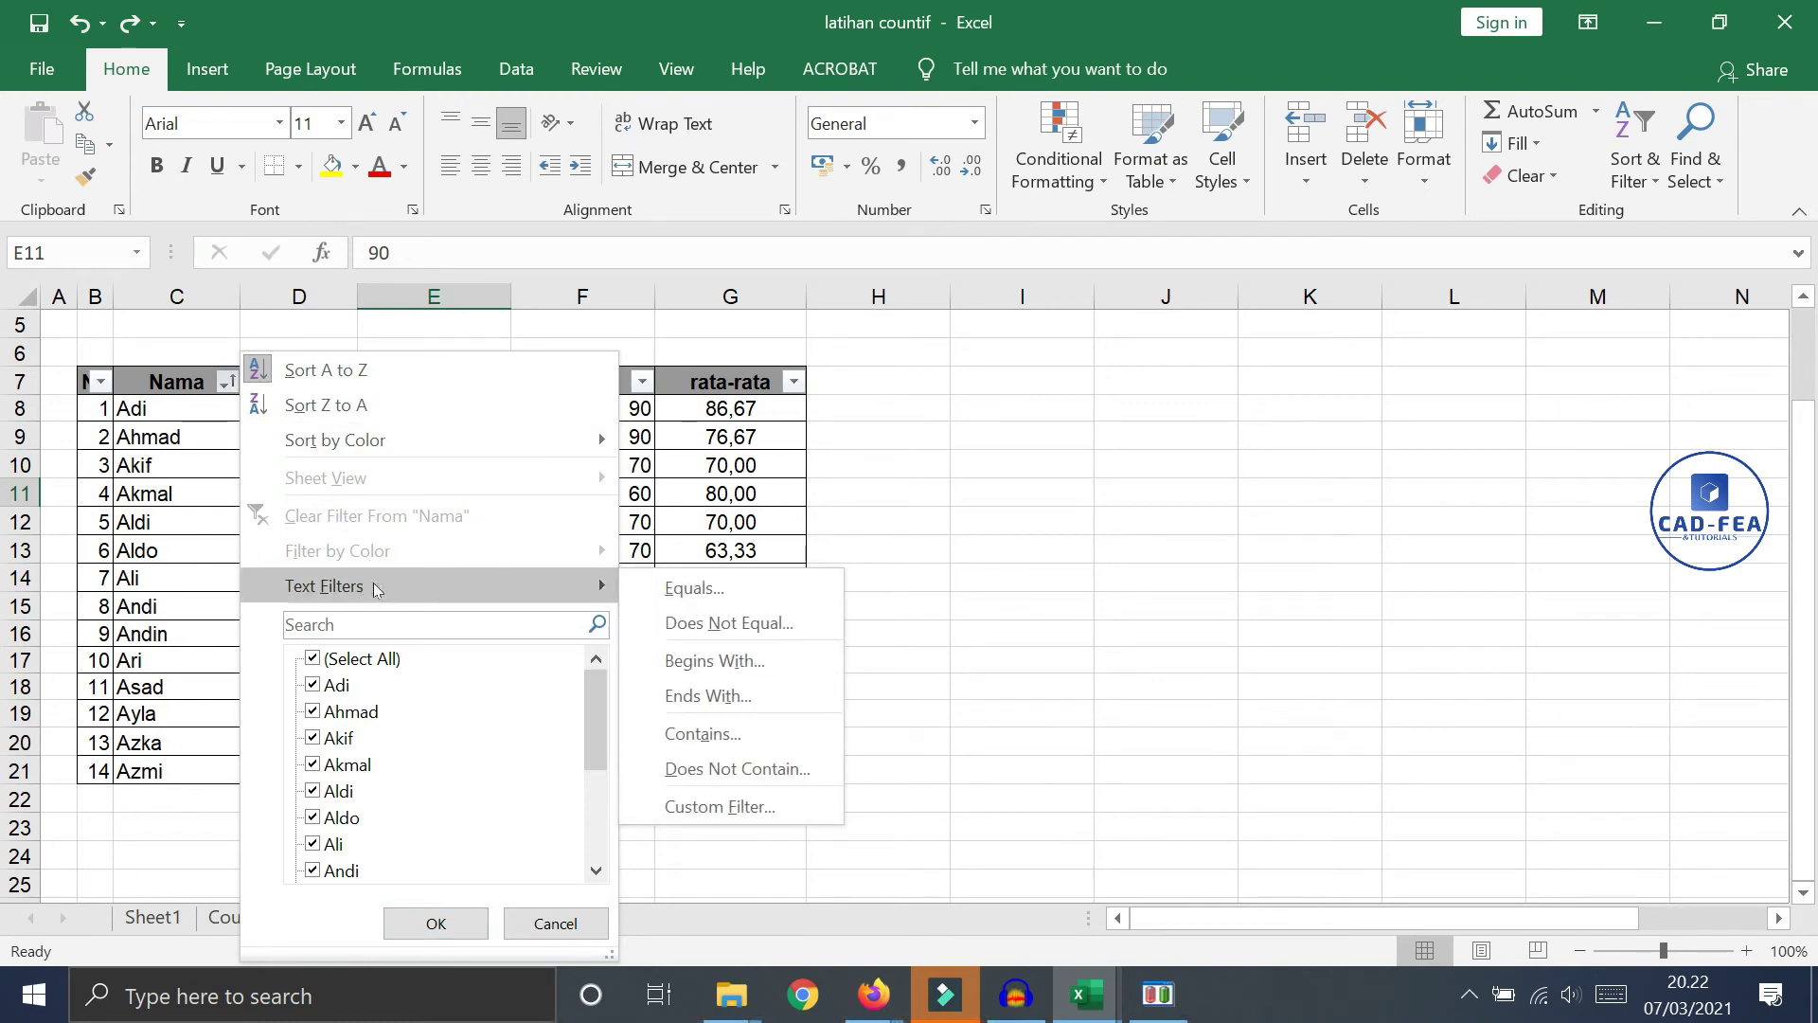
mouse_move(505, 594)
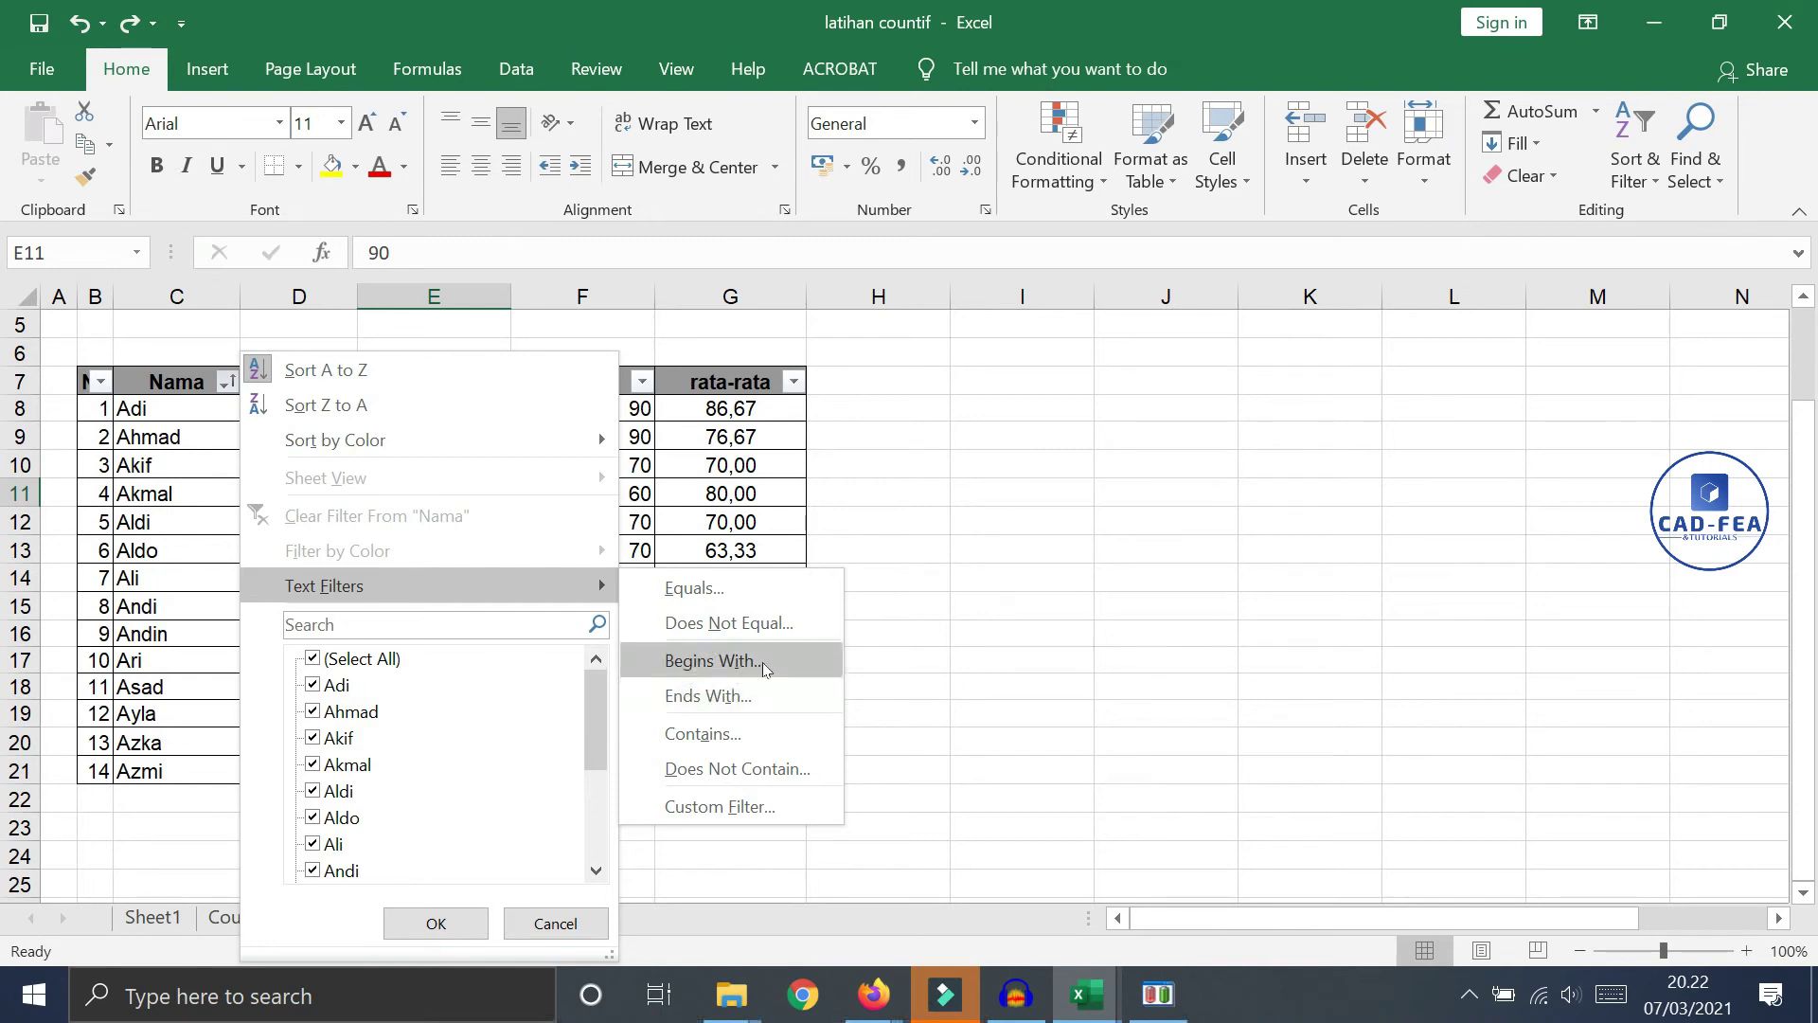
click(720, 697)
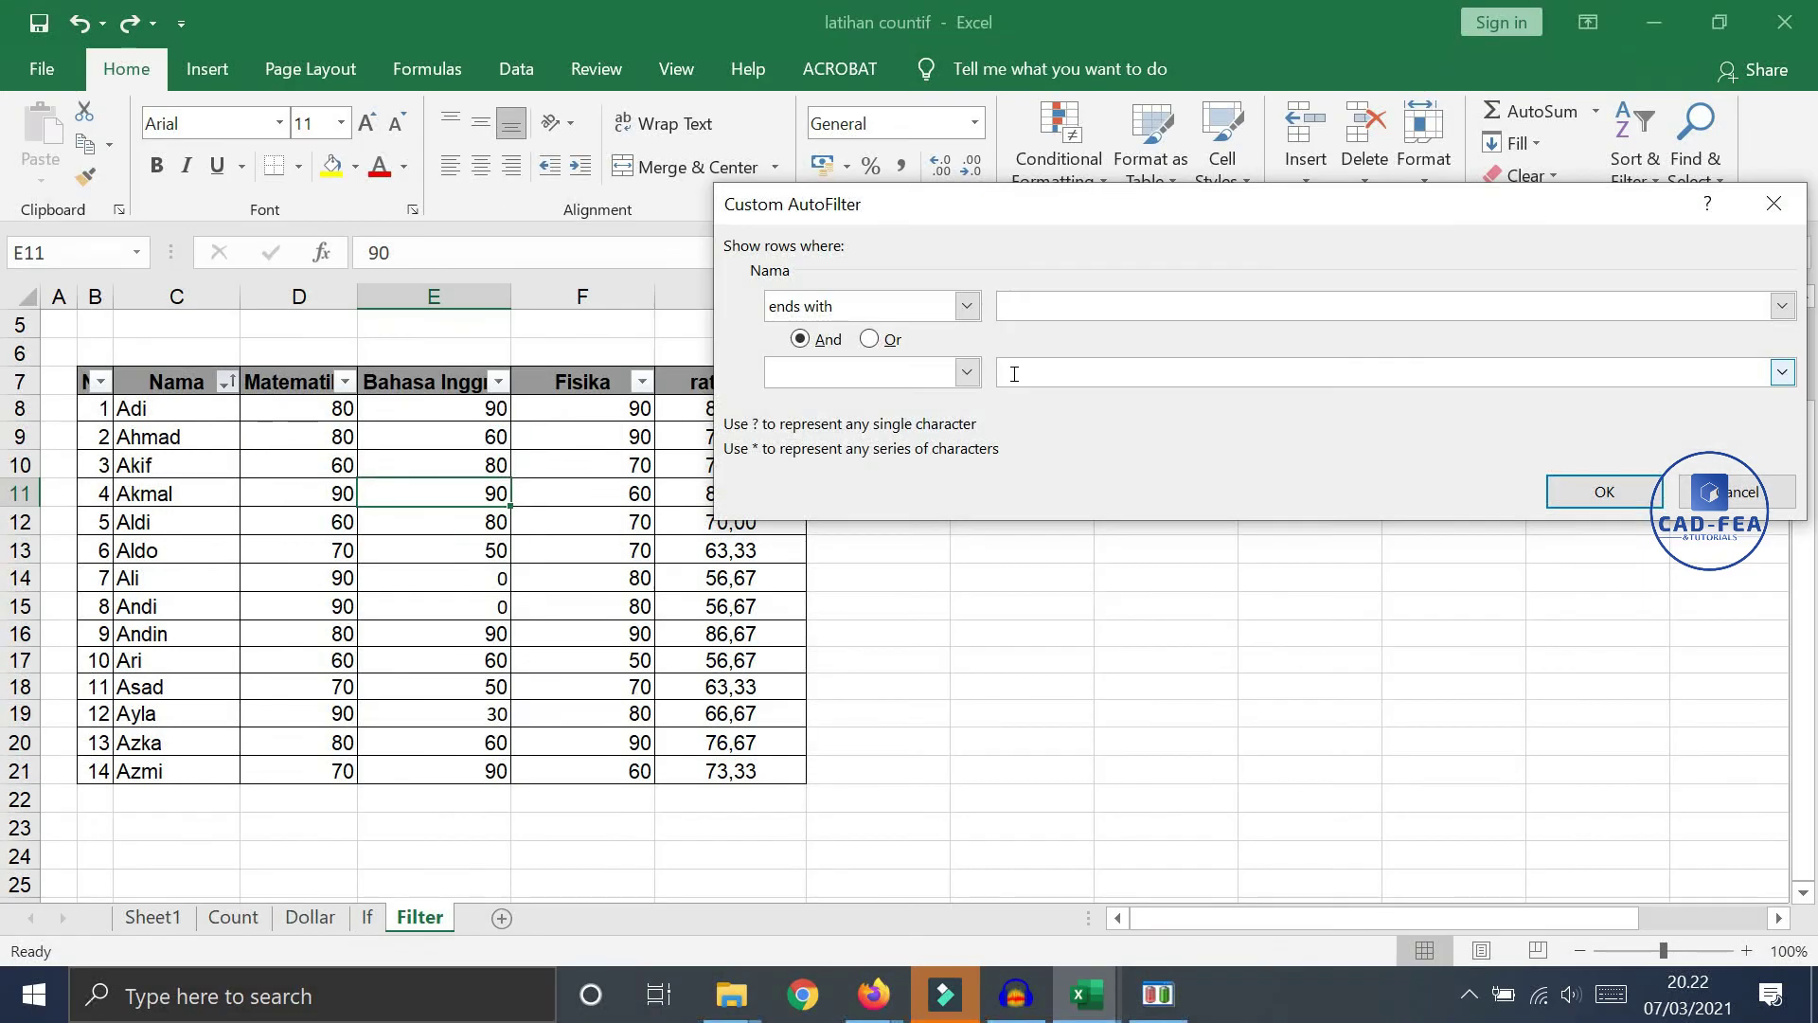
text(o)
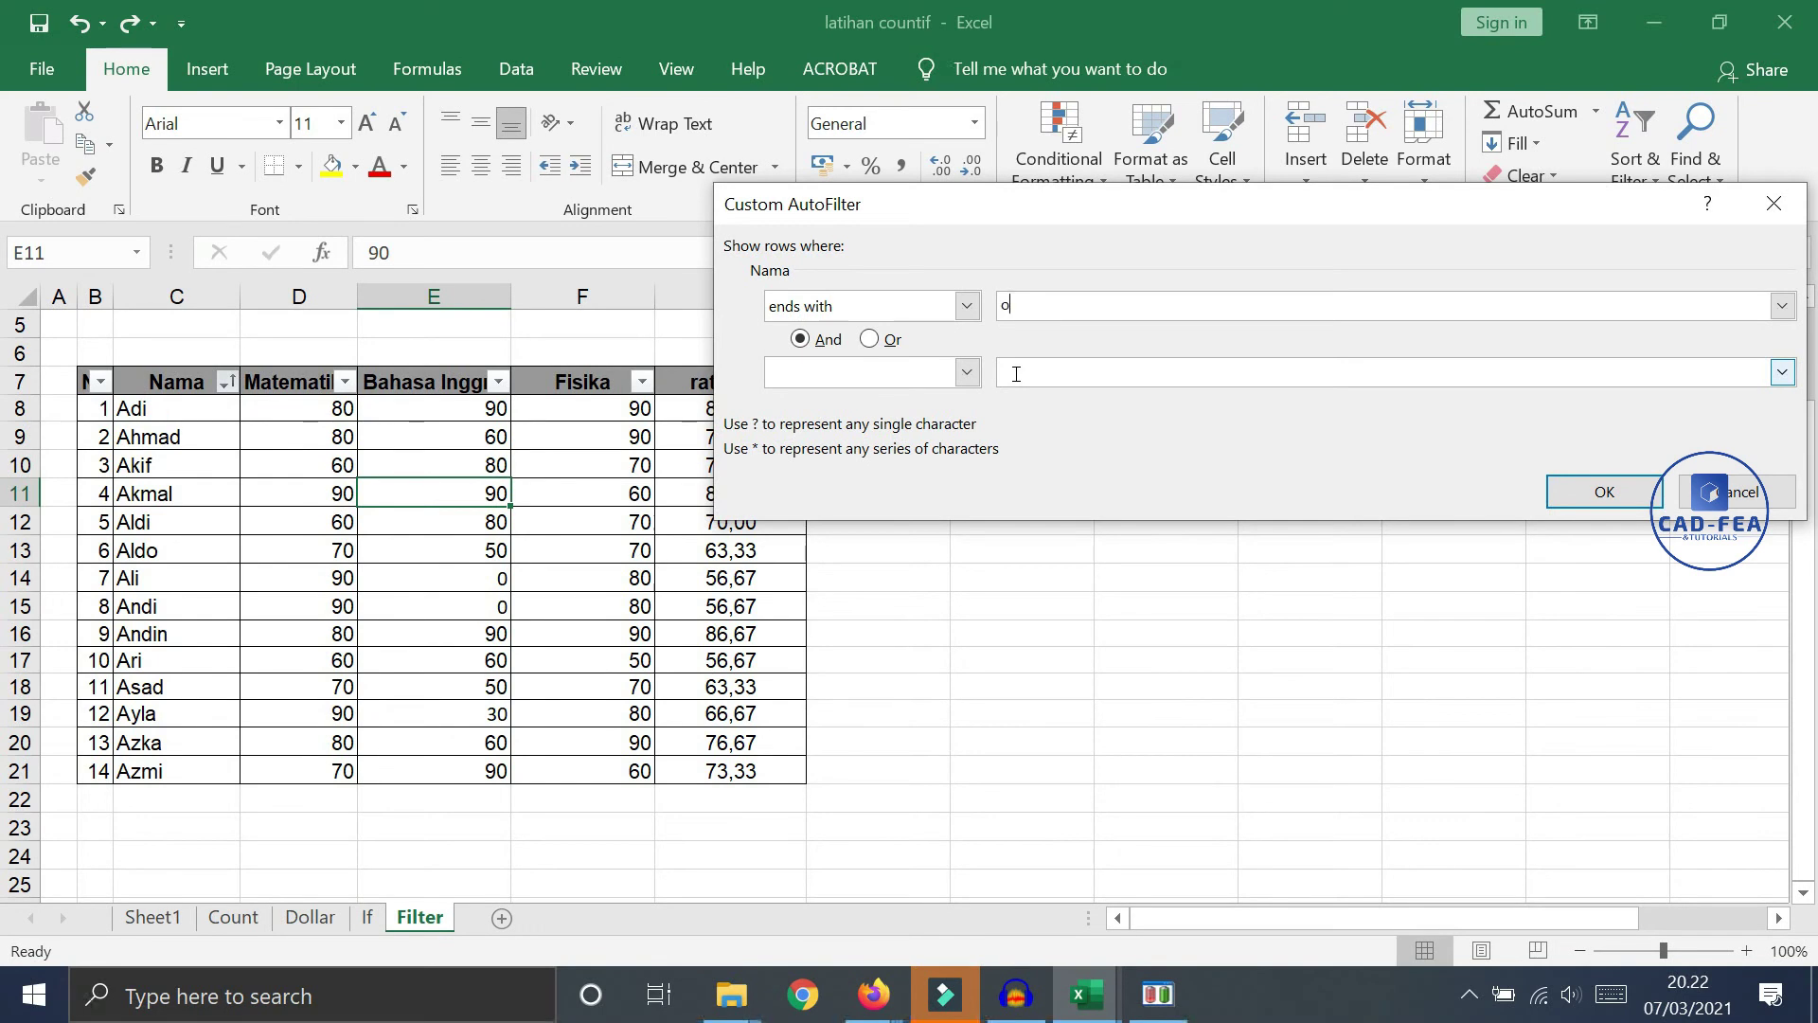
click(1618, 493)
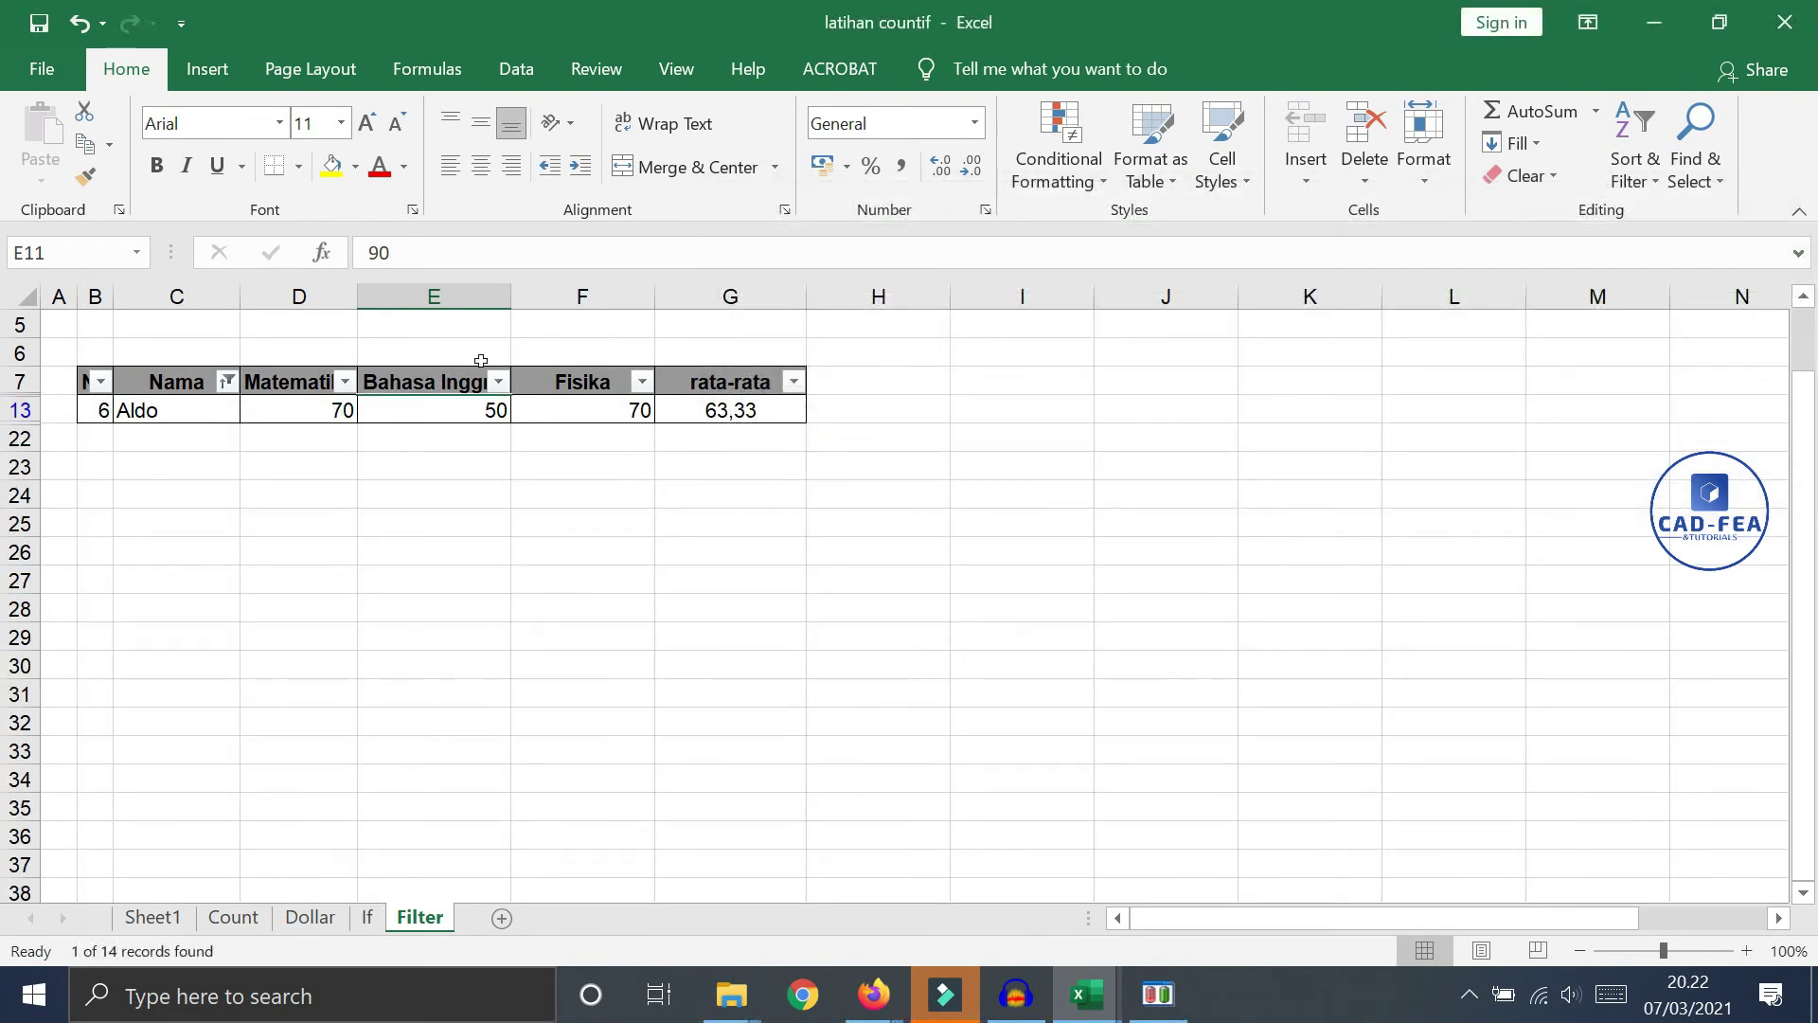
Clear the Nama column's filter and apply a text filter for names containing "k"
click(227, 383)
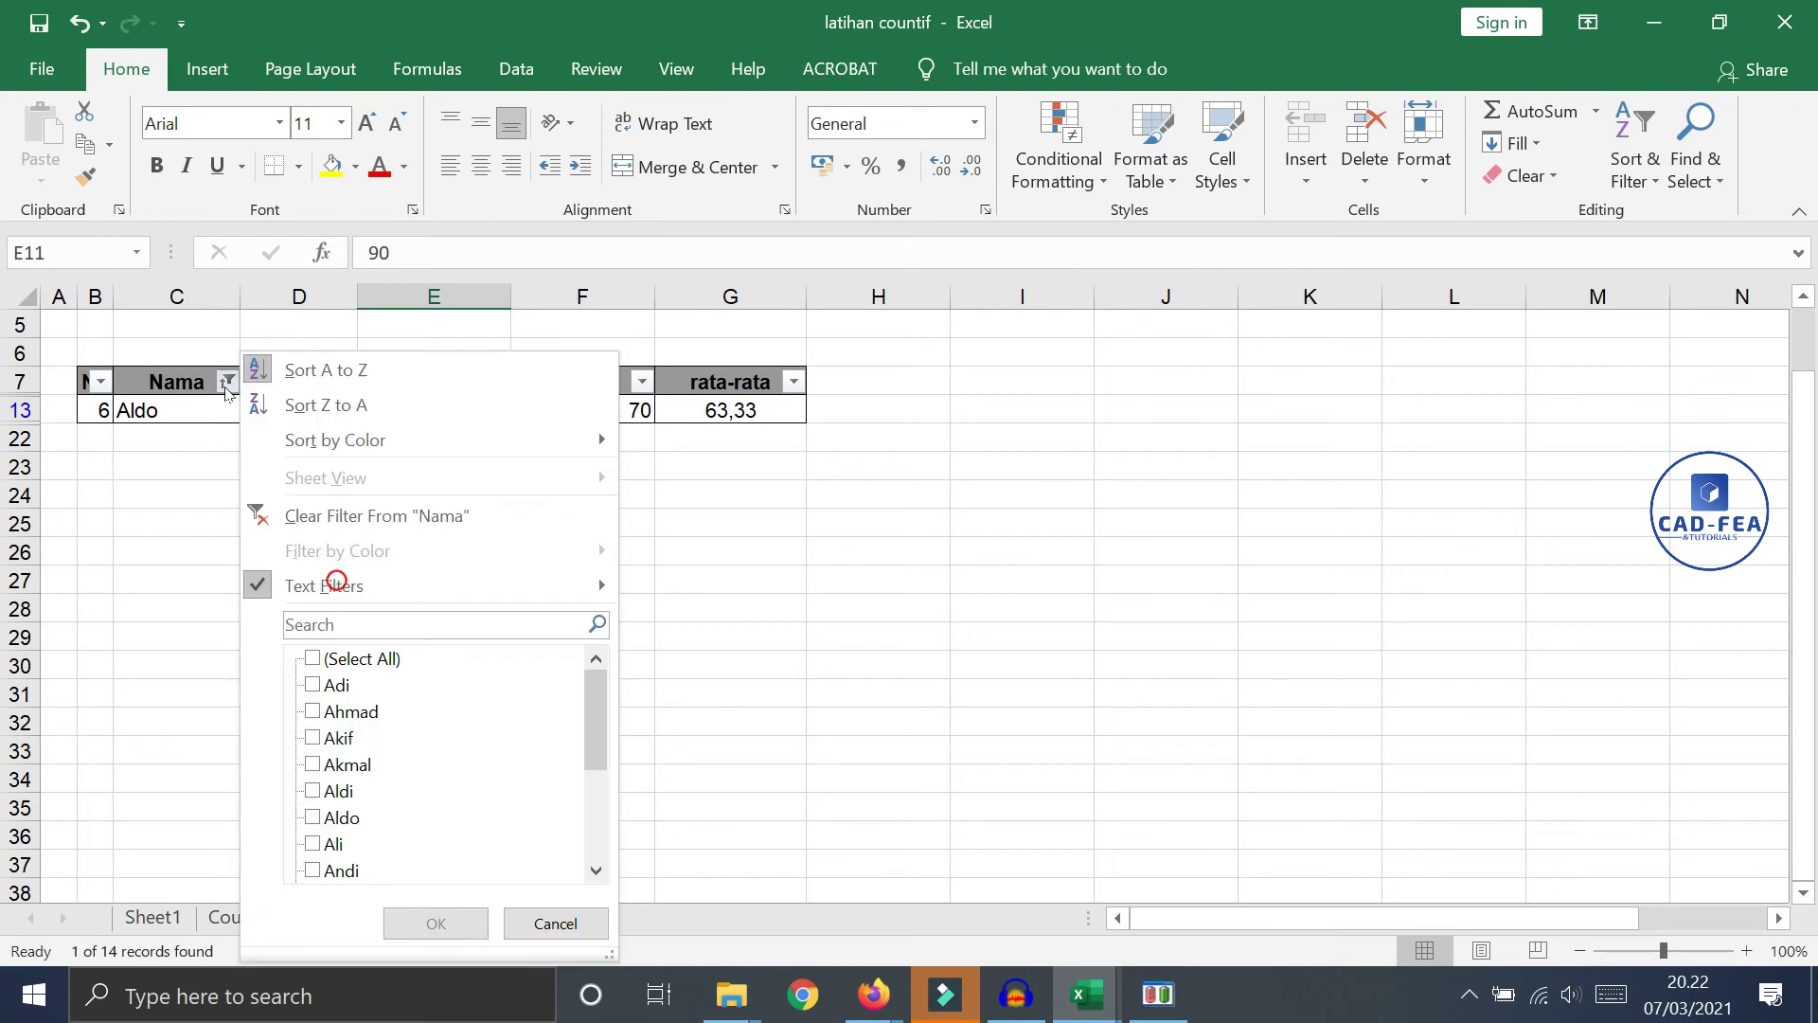
click(308, 512)
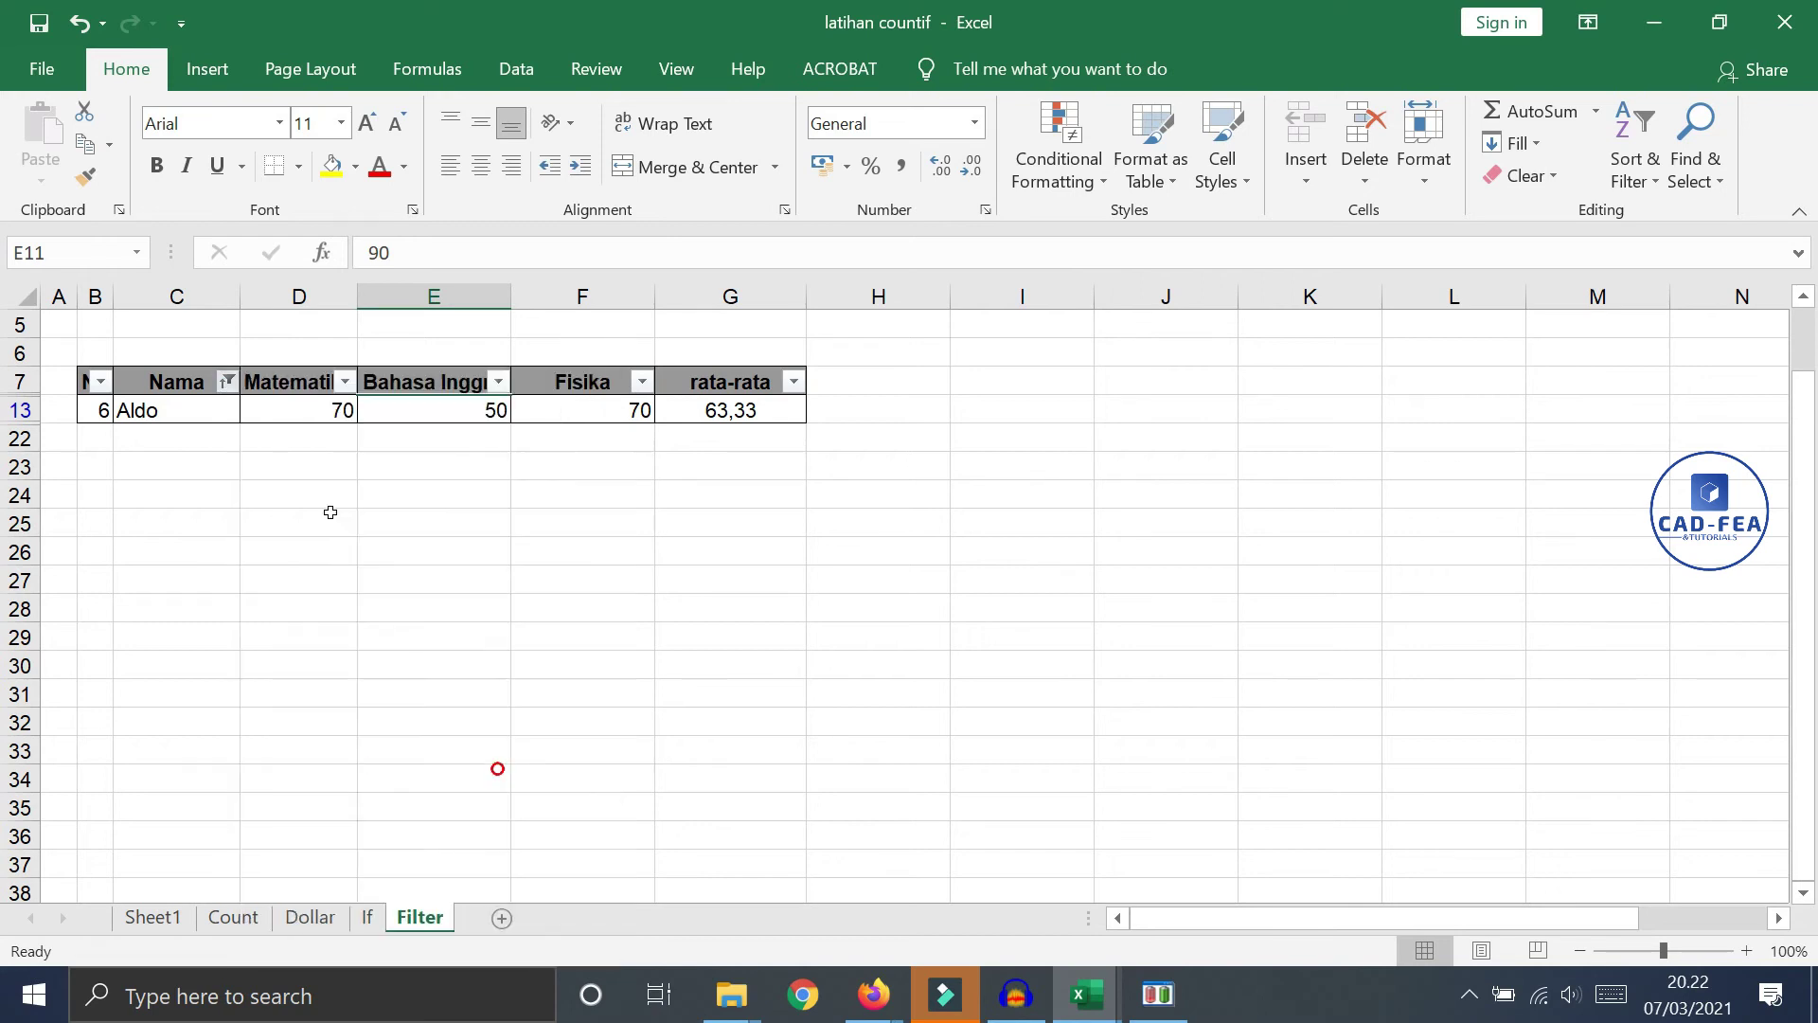
click(226, 389)
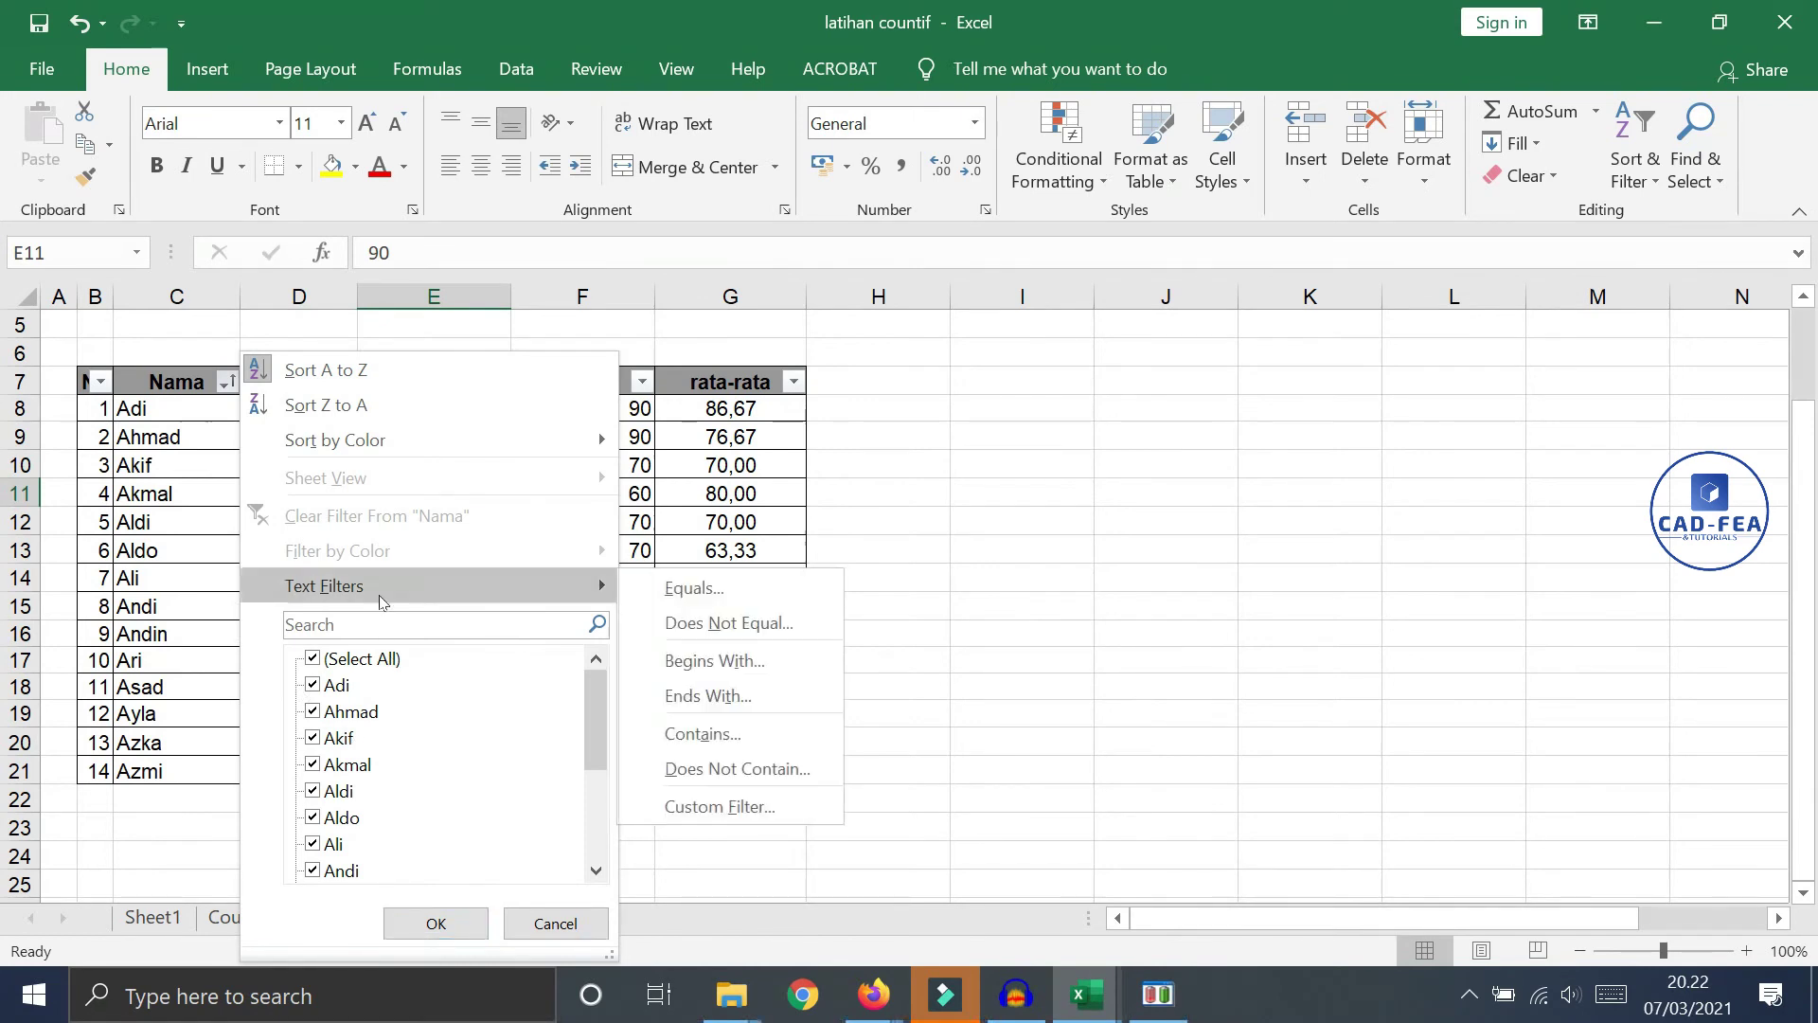
click(745, 738)
click(1086, 316)
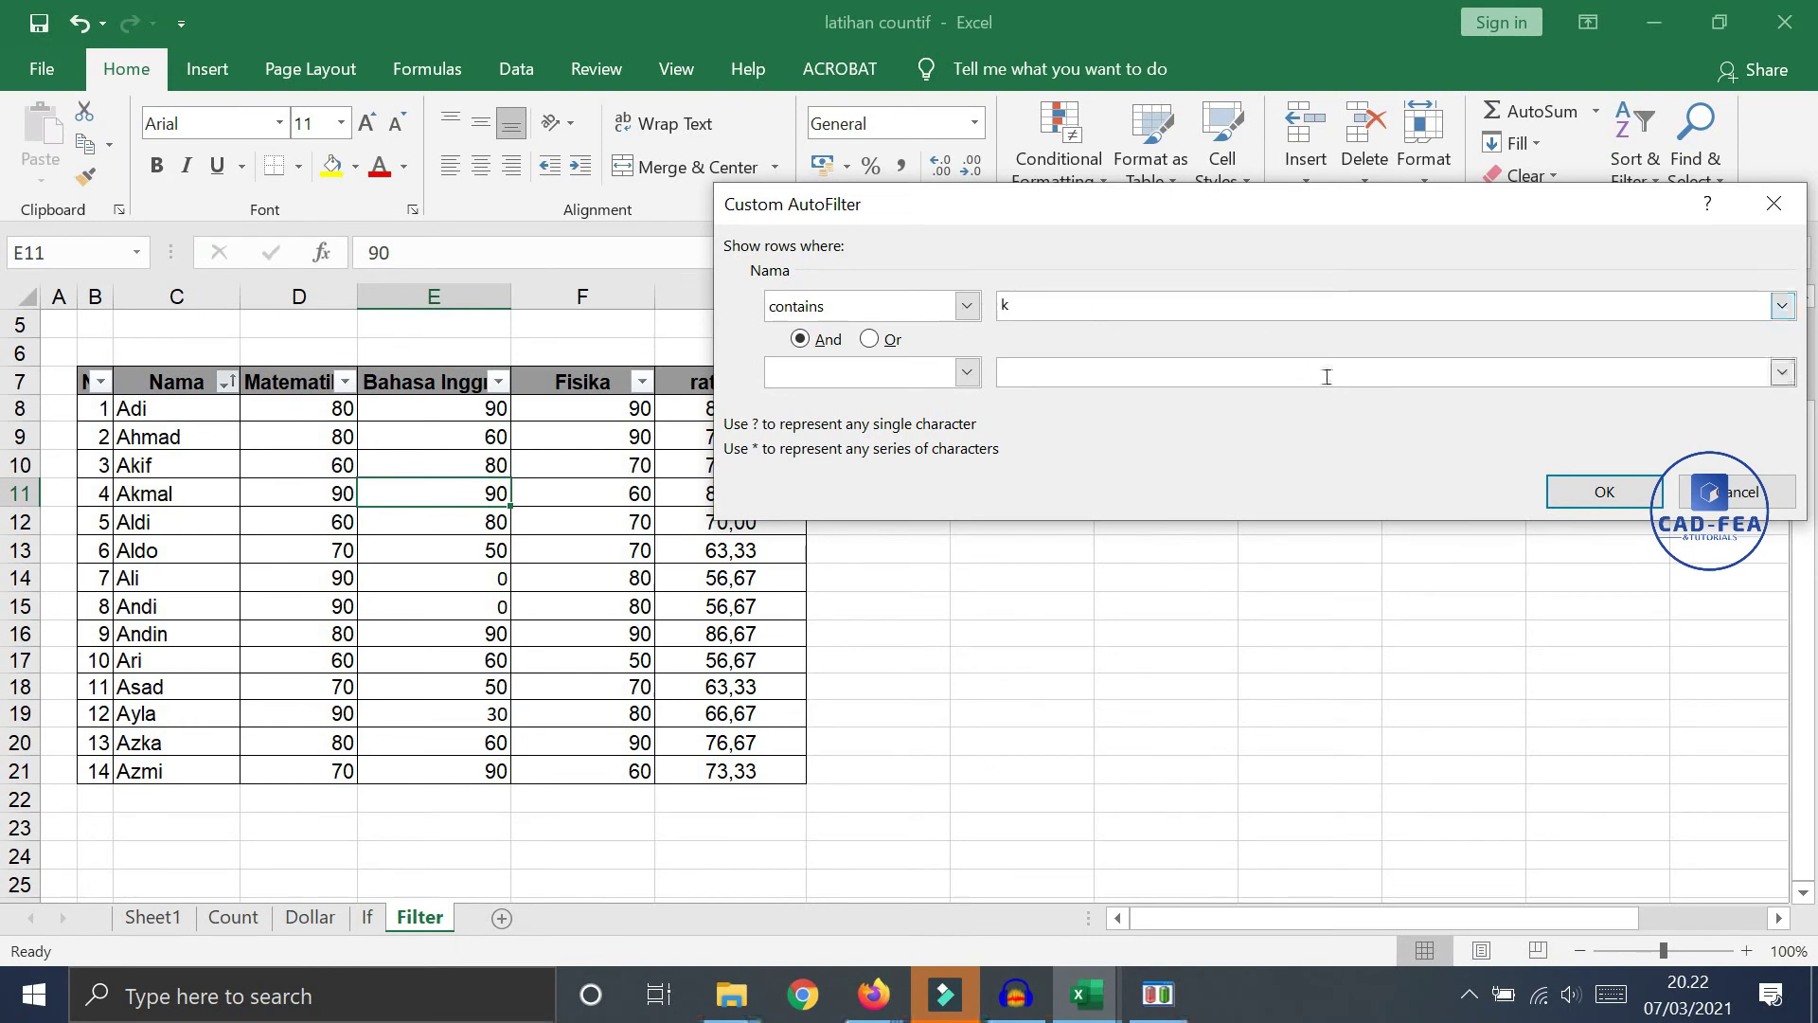
click(1597, 494)
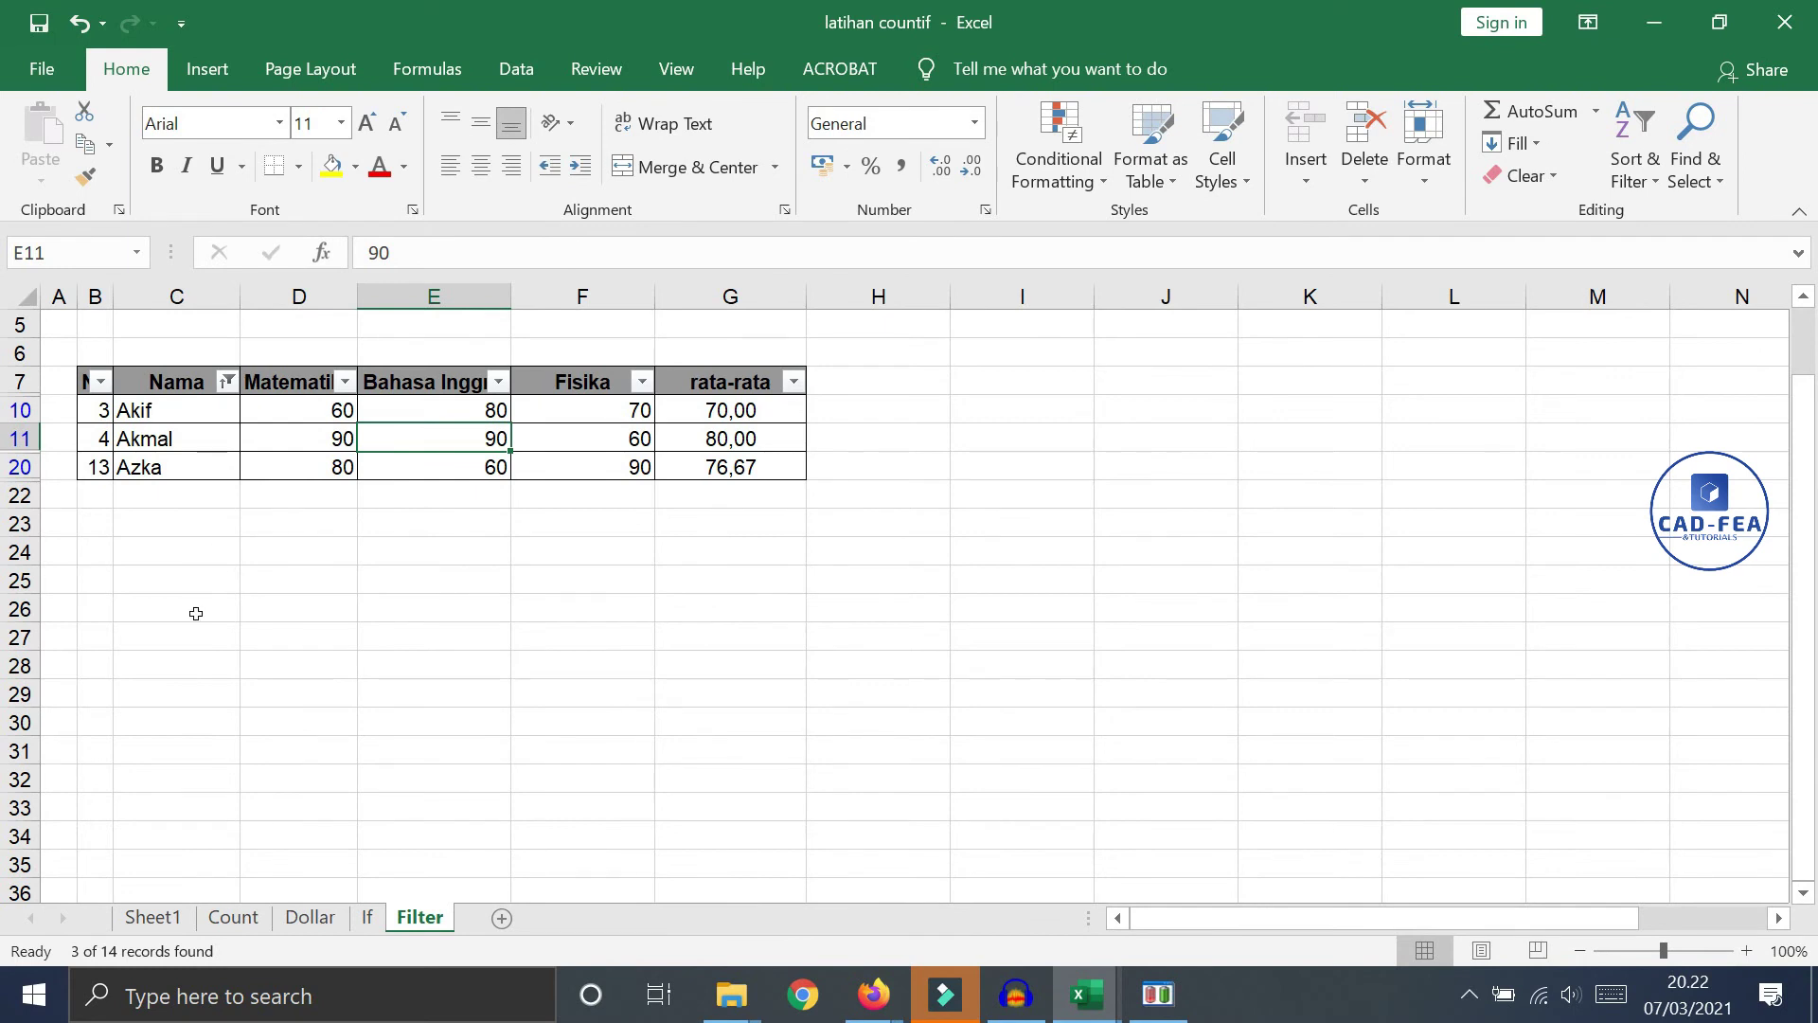
Replace the Nama column's filter with a text filter for names beginning with "ak"
click(226, 383)
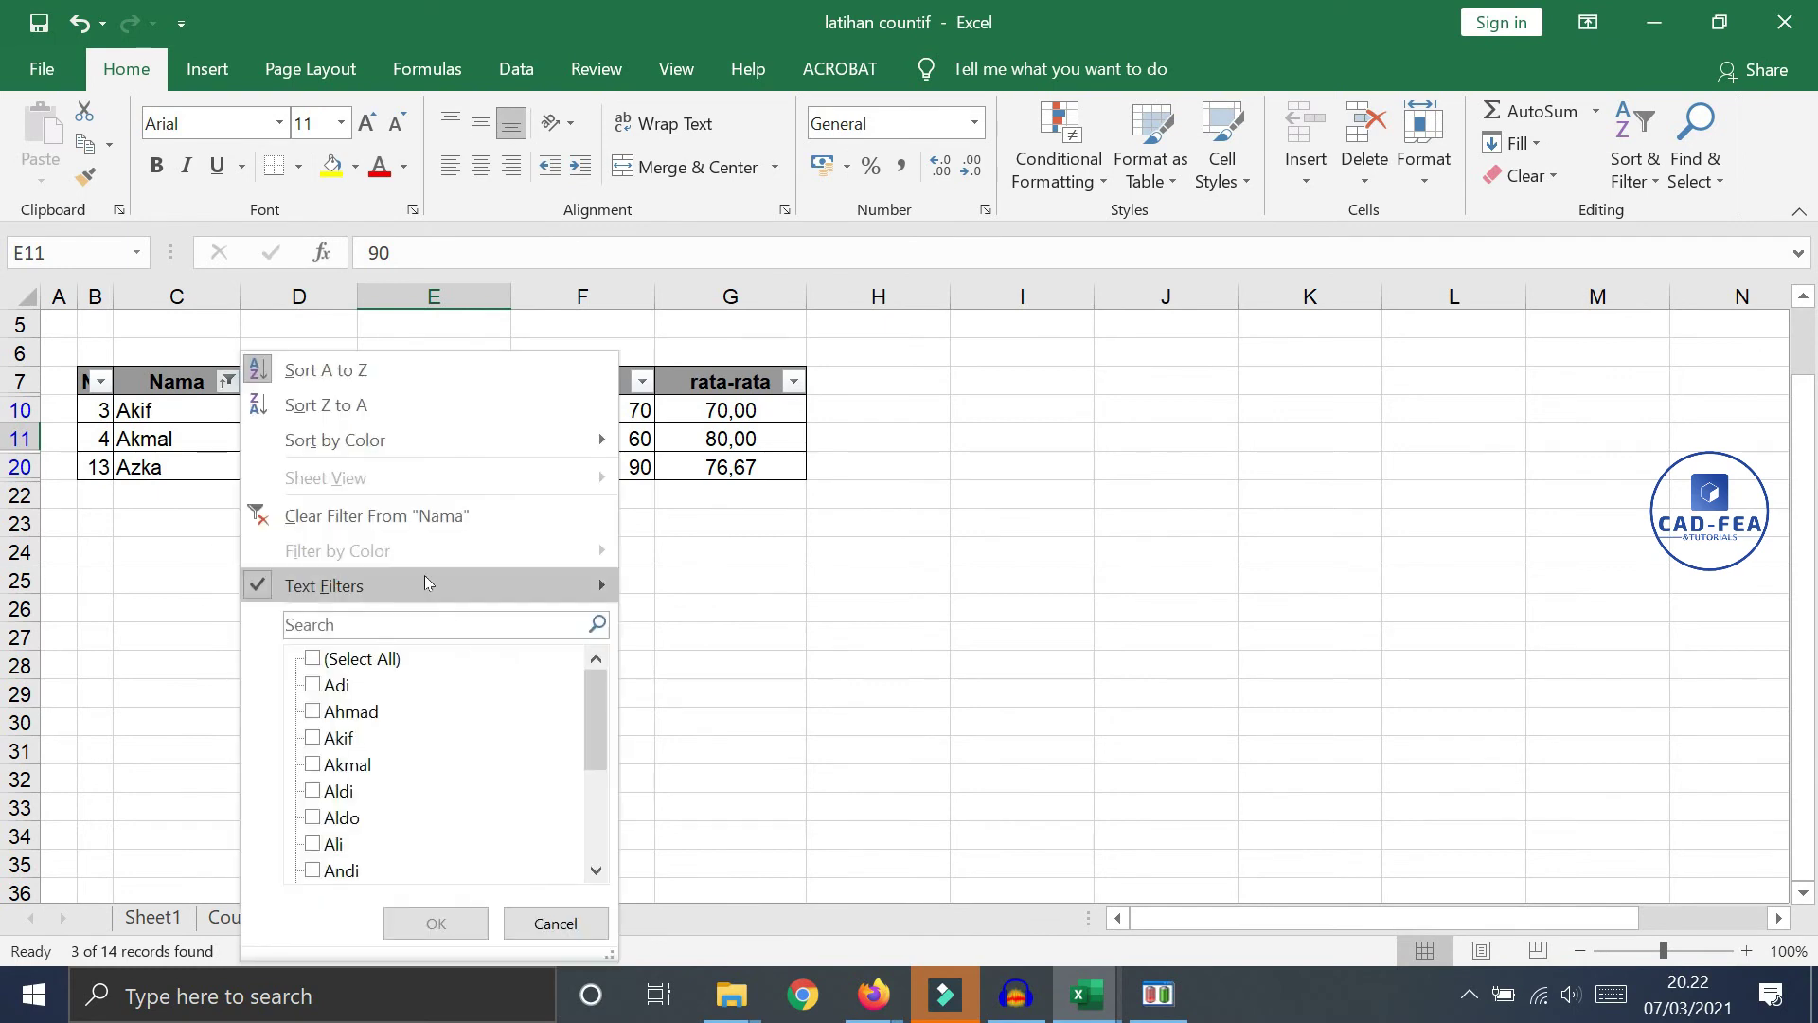
mouse_move(401, 587)
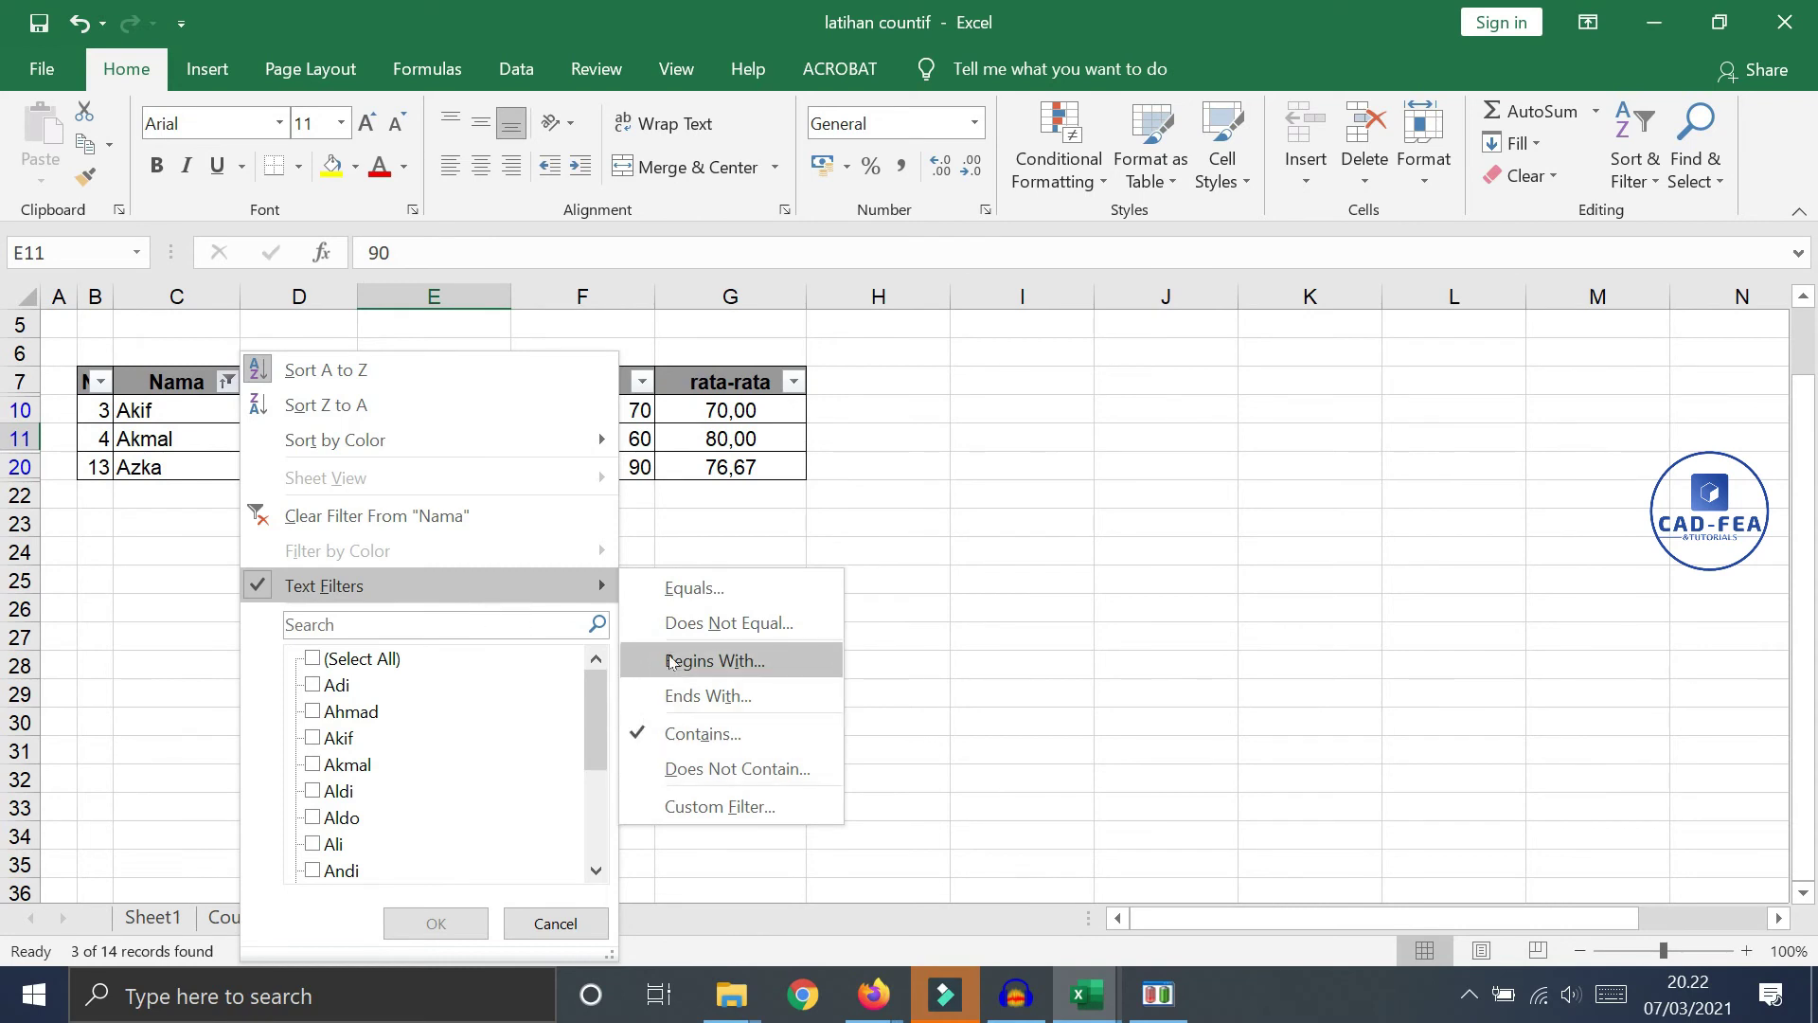
click(701, 670)
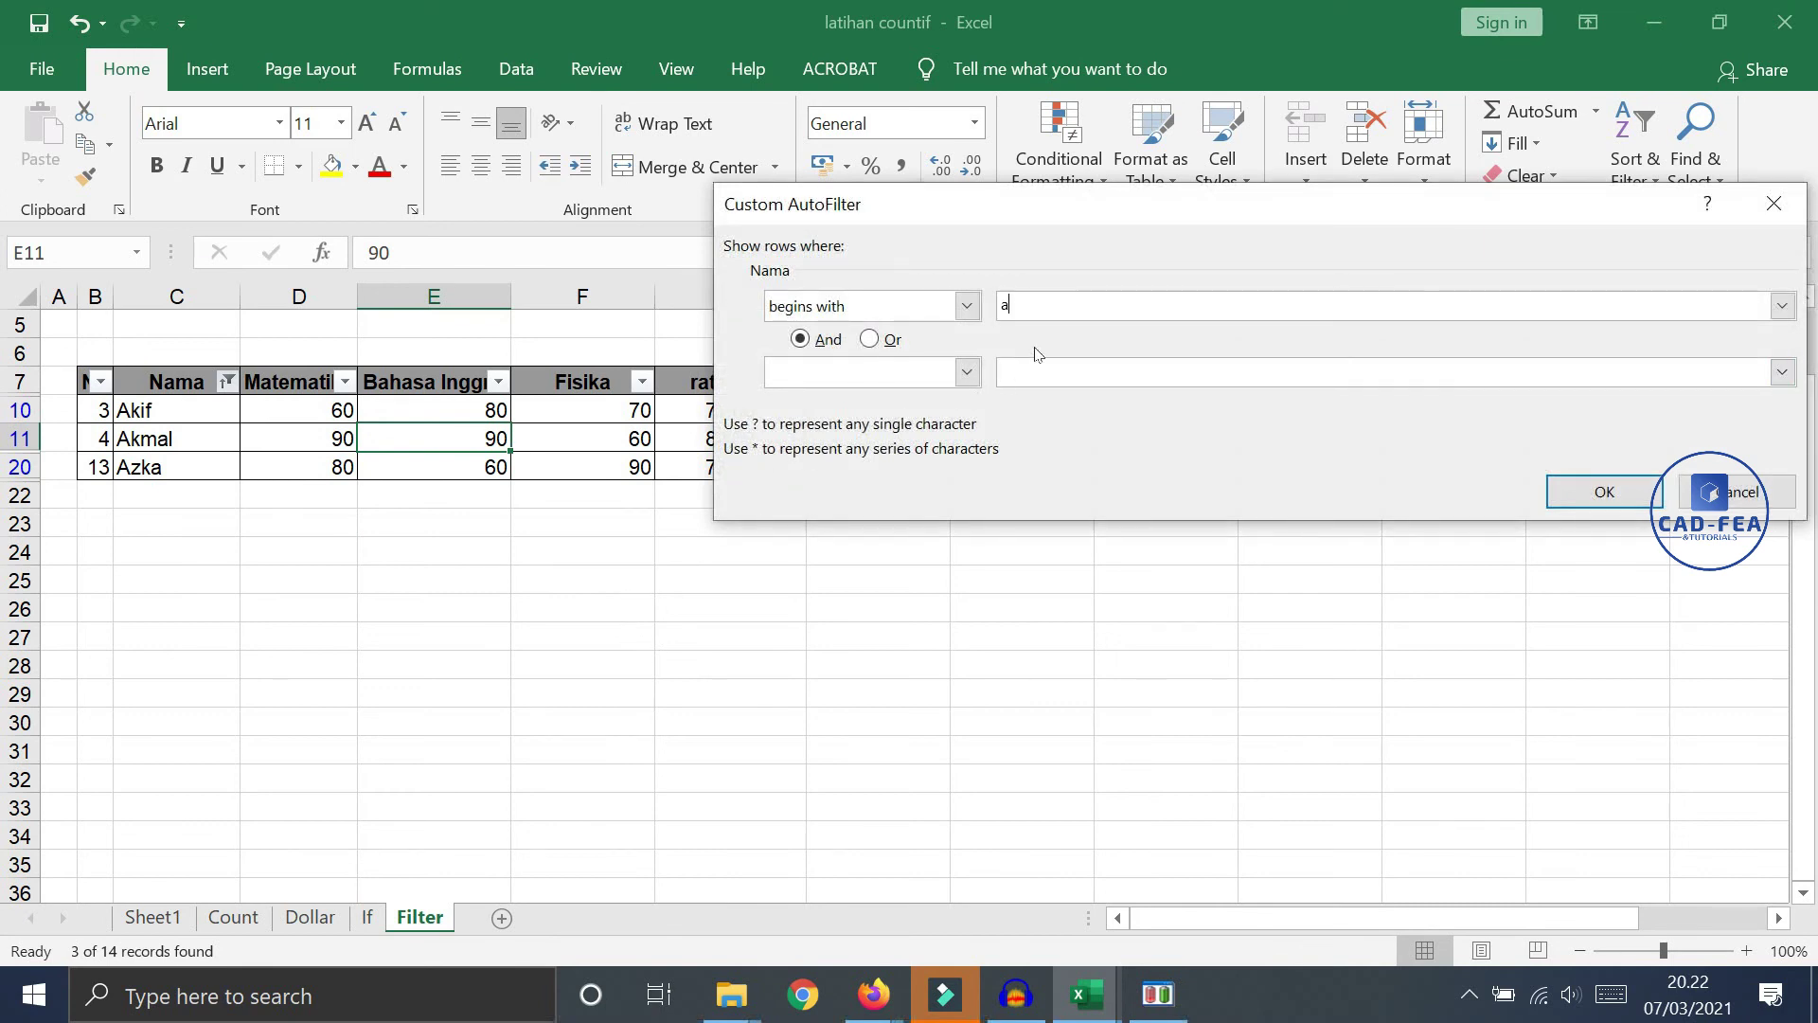
key(Return)
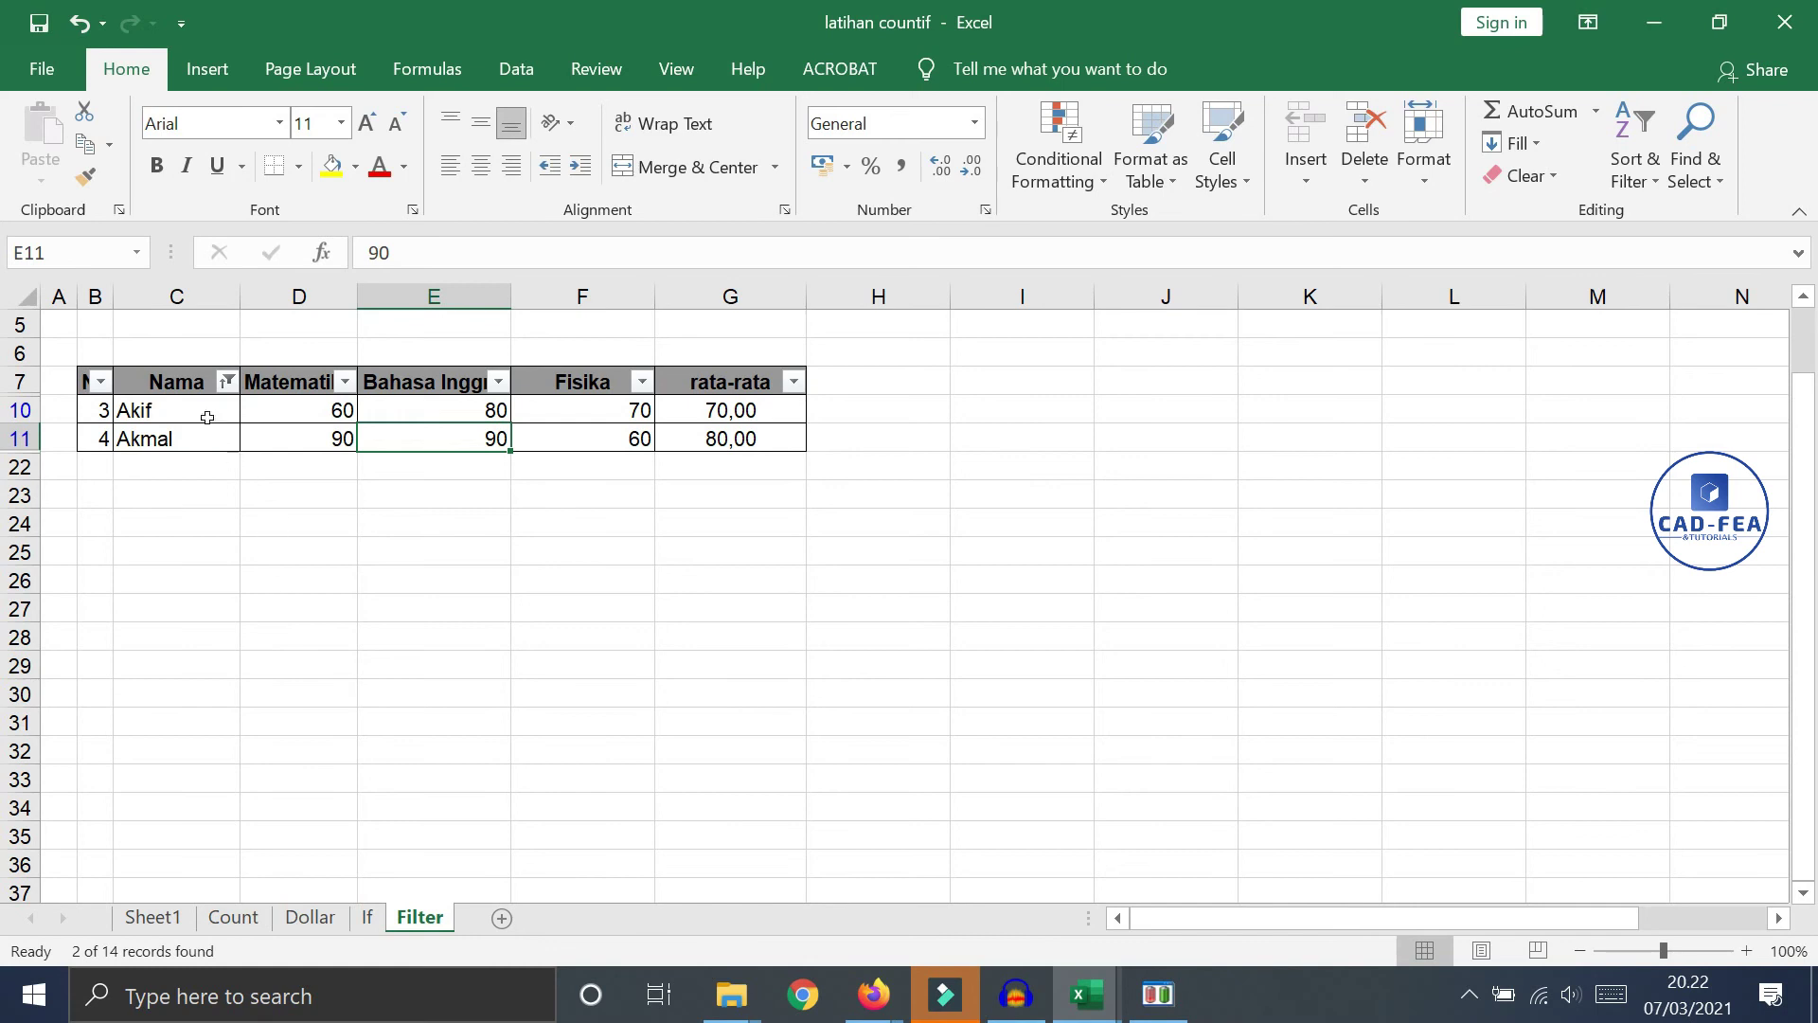
Examine the filter options of the Nama and Matematika columns and the custom sort settings without changing anything
click(227, 382)
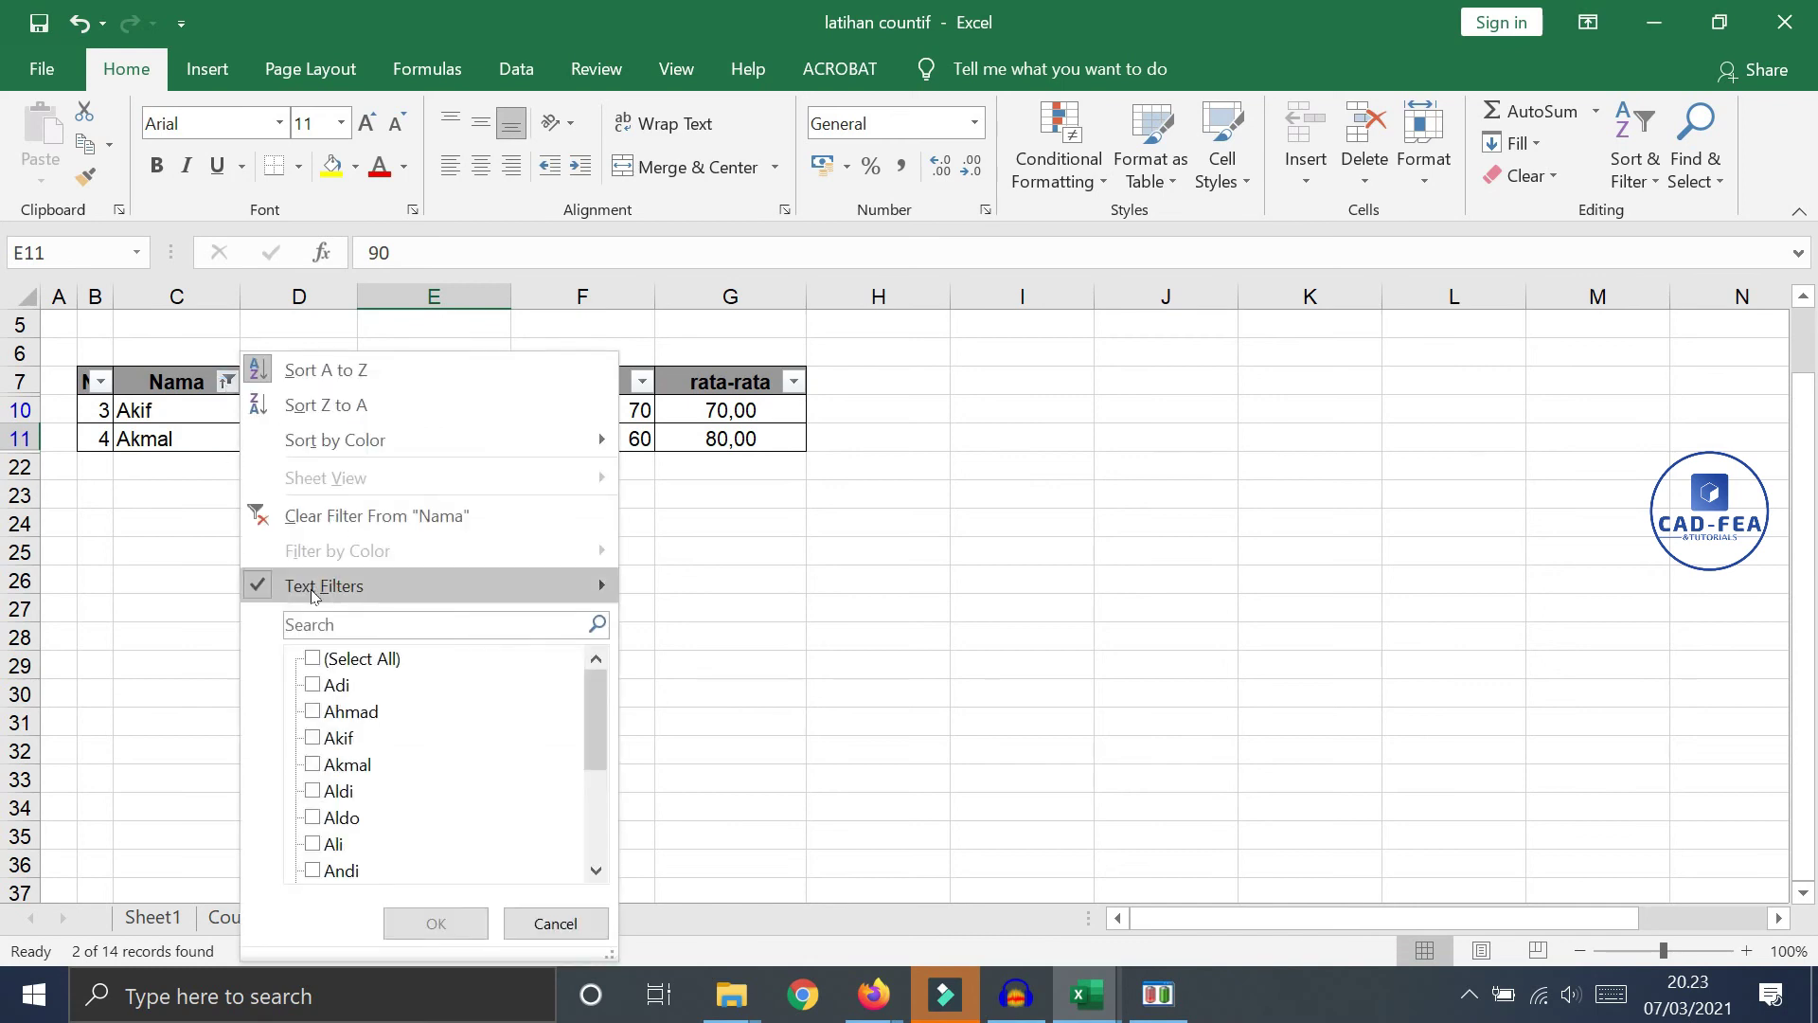
click(276, 456)
click(346, 382)
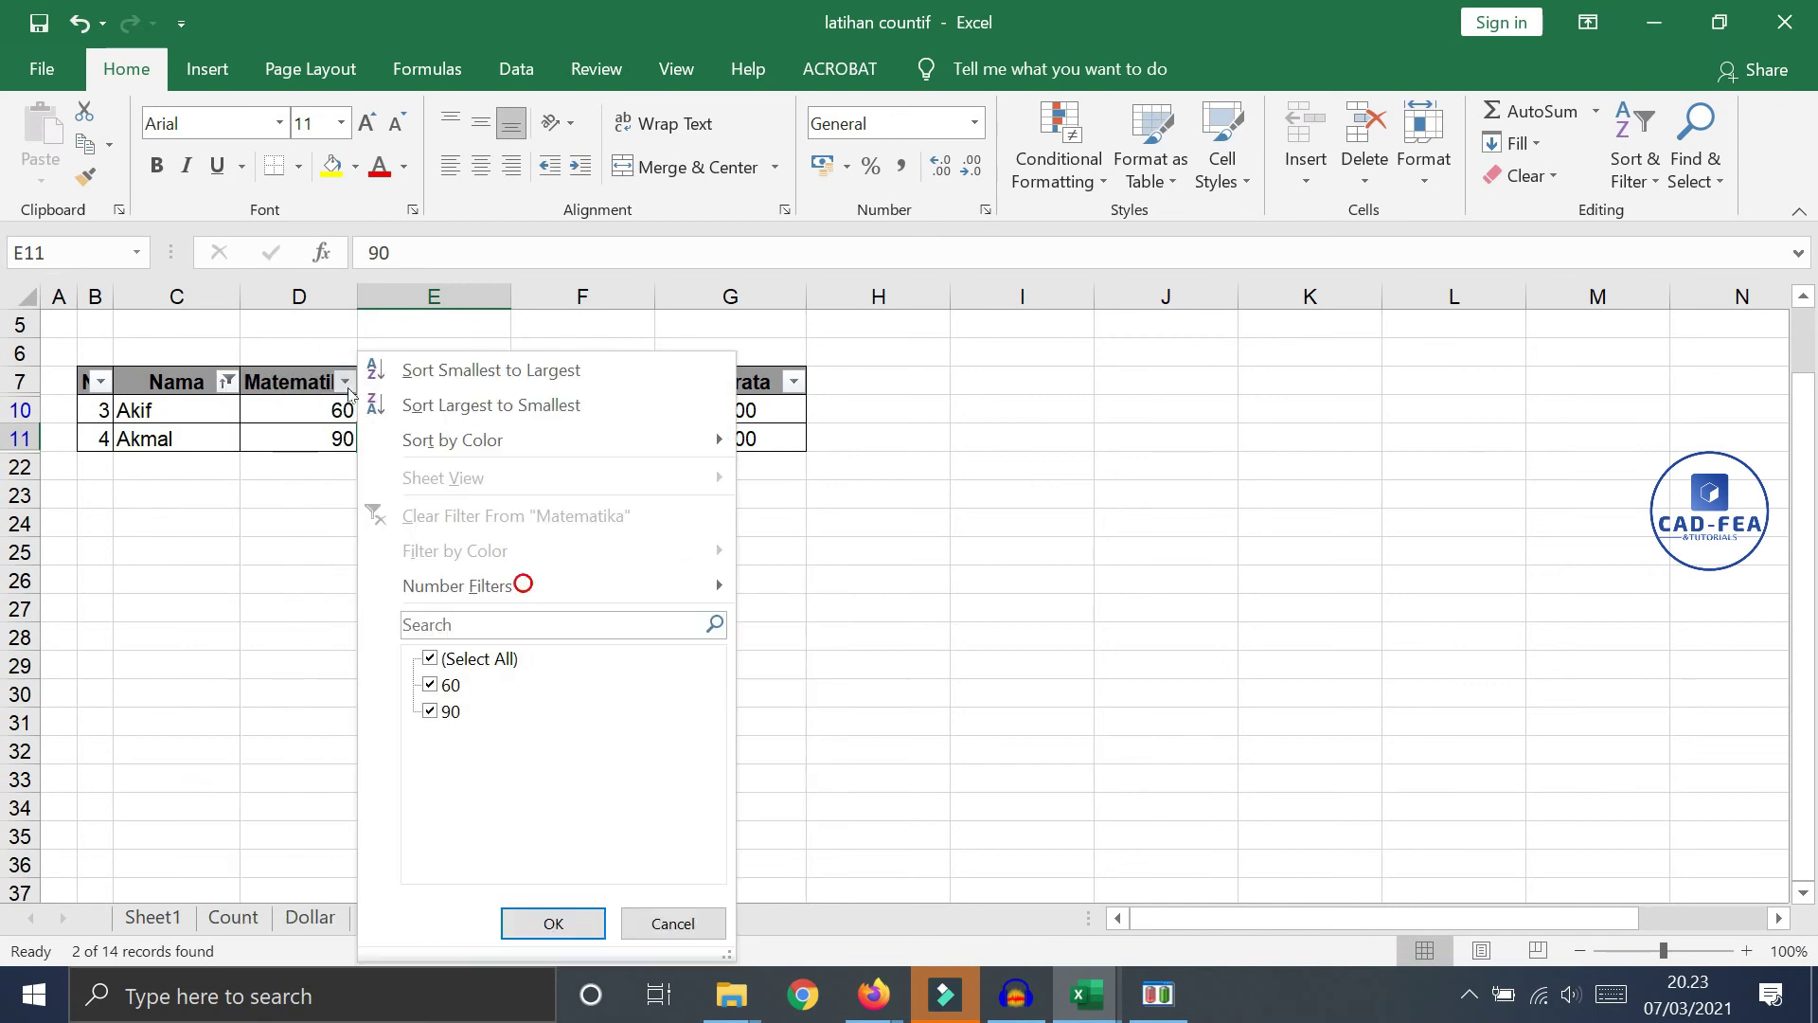
click(523, 583)
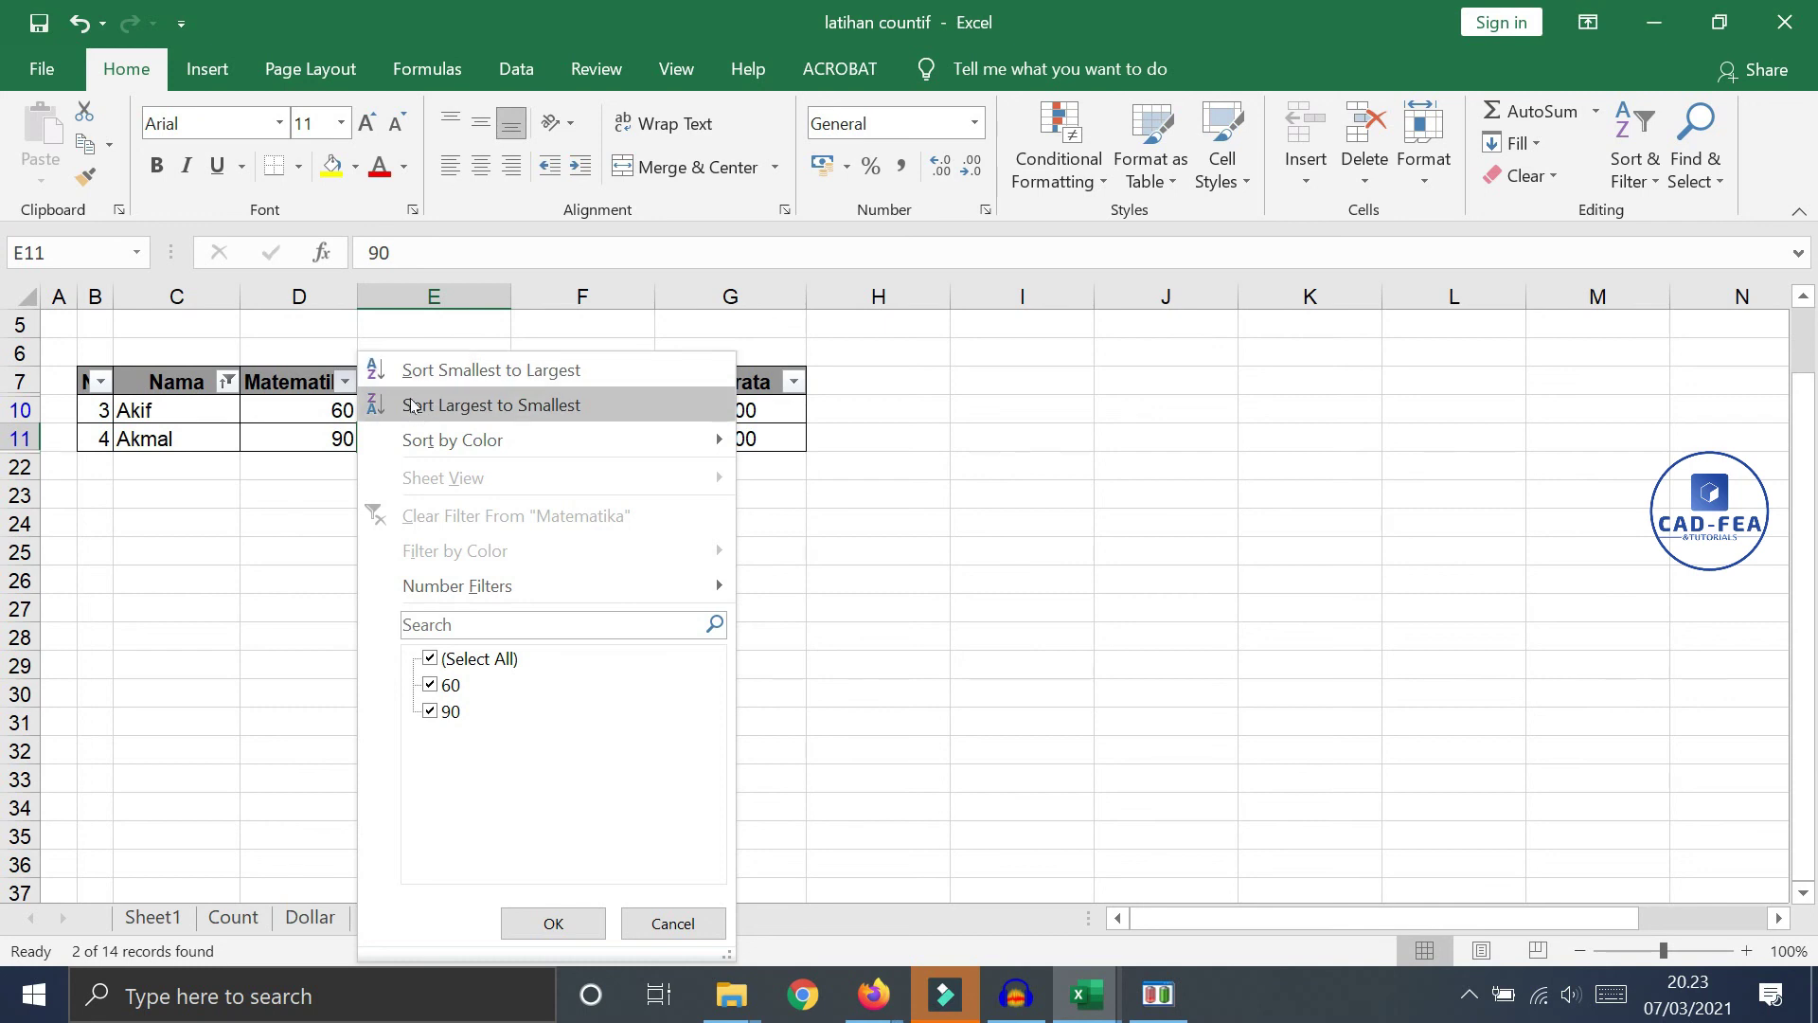
mouse_move(430, 440)
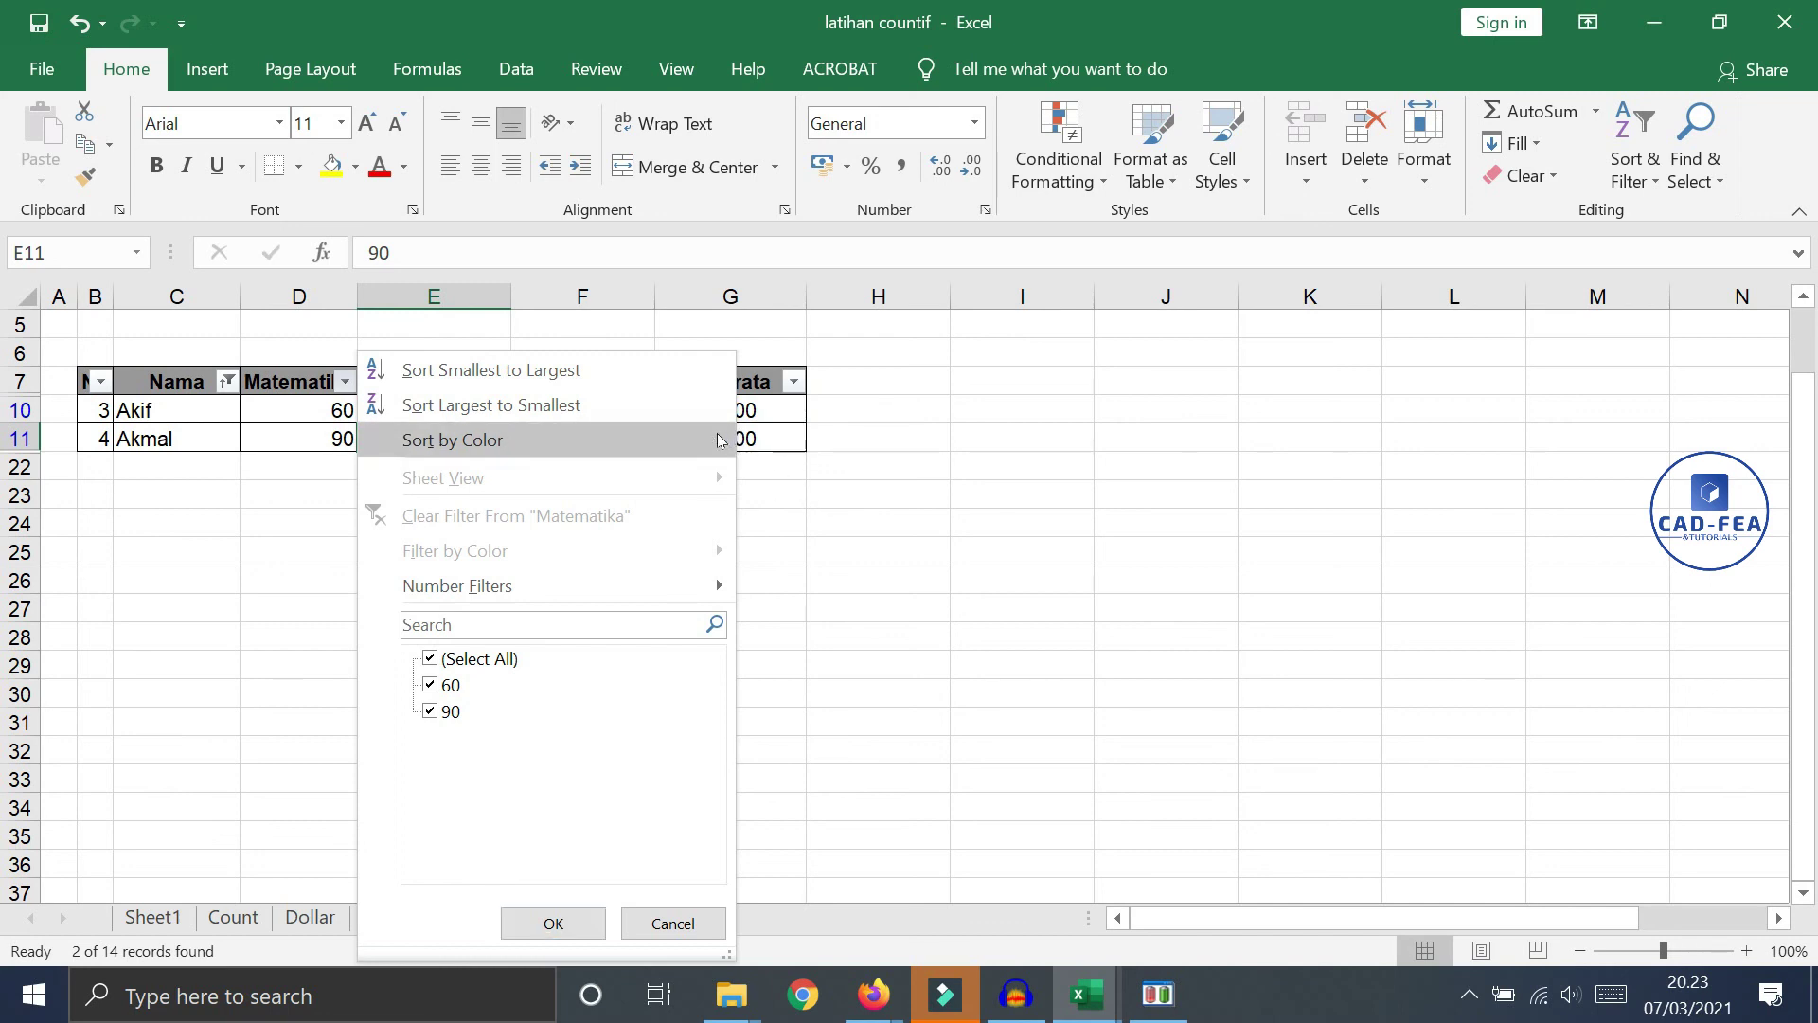
click(763, 445)
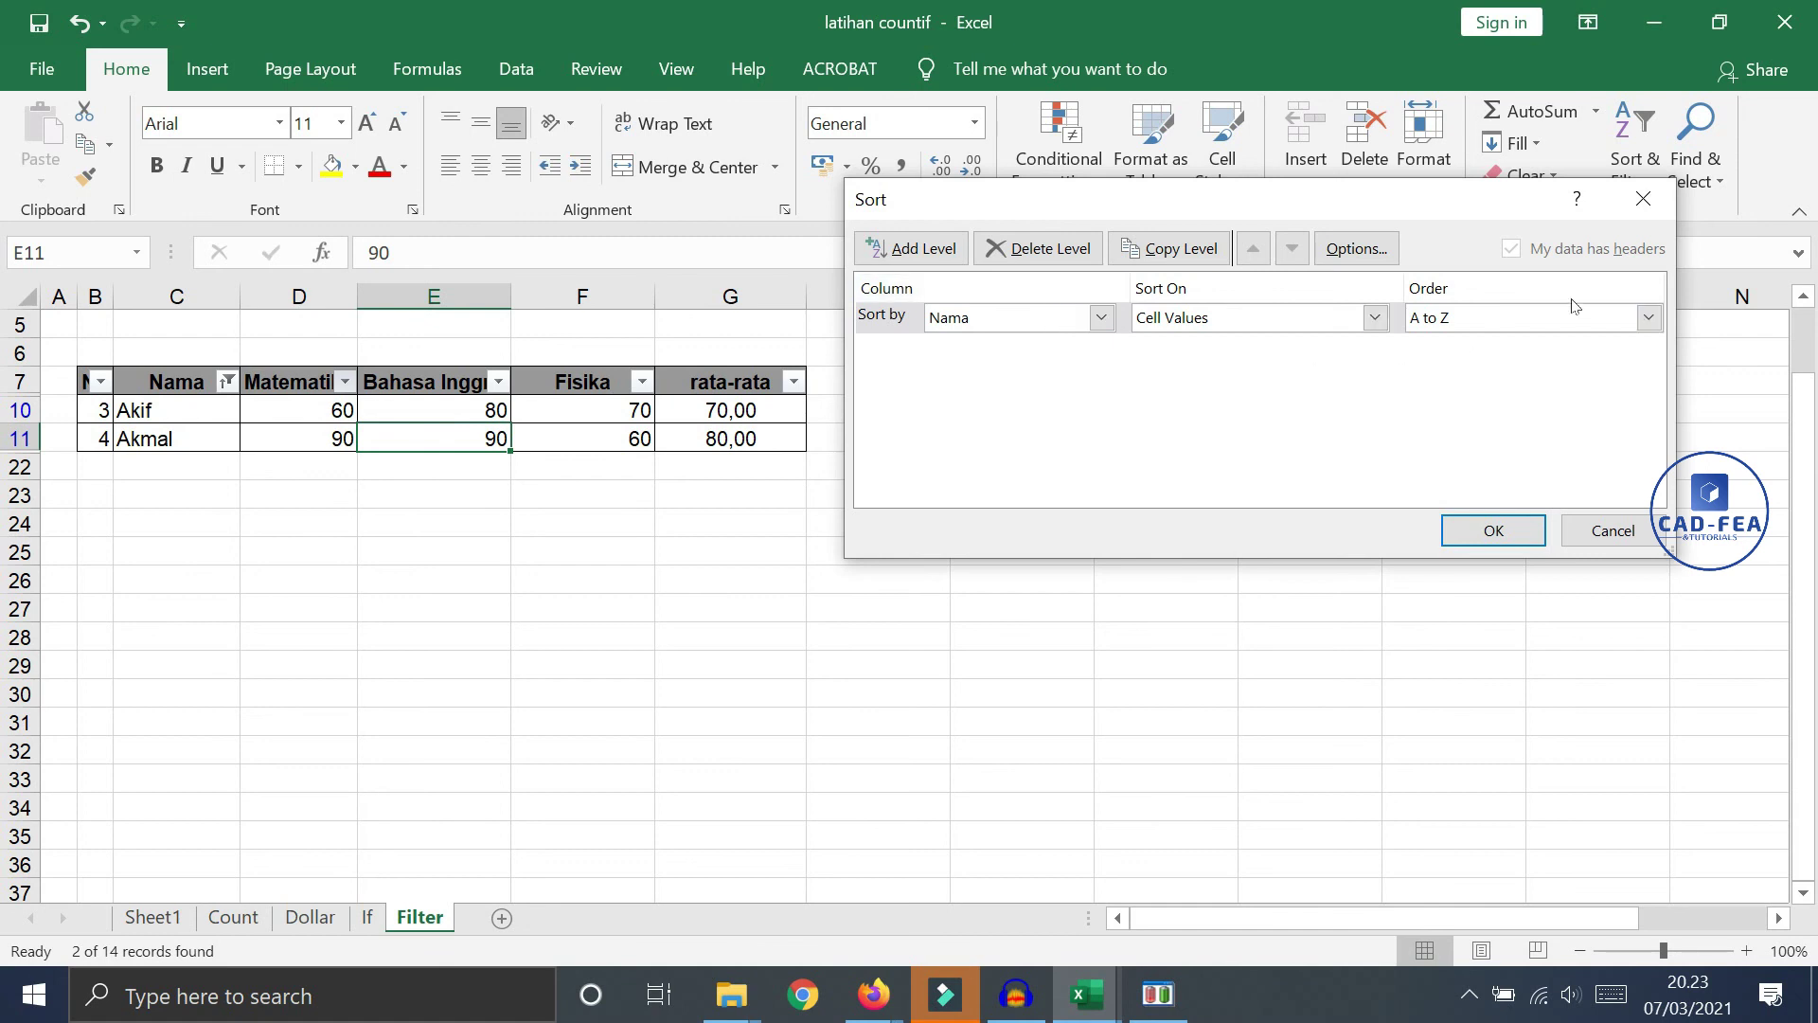
click(1643, 199)
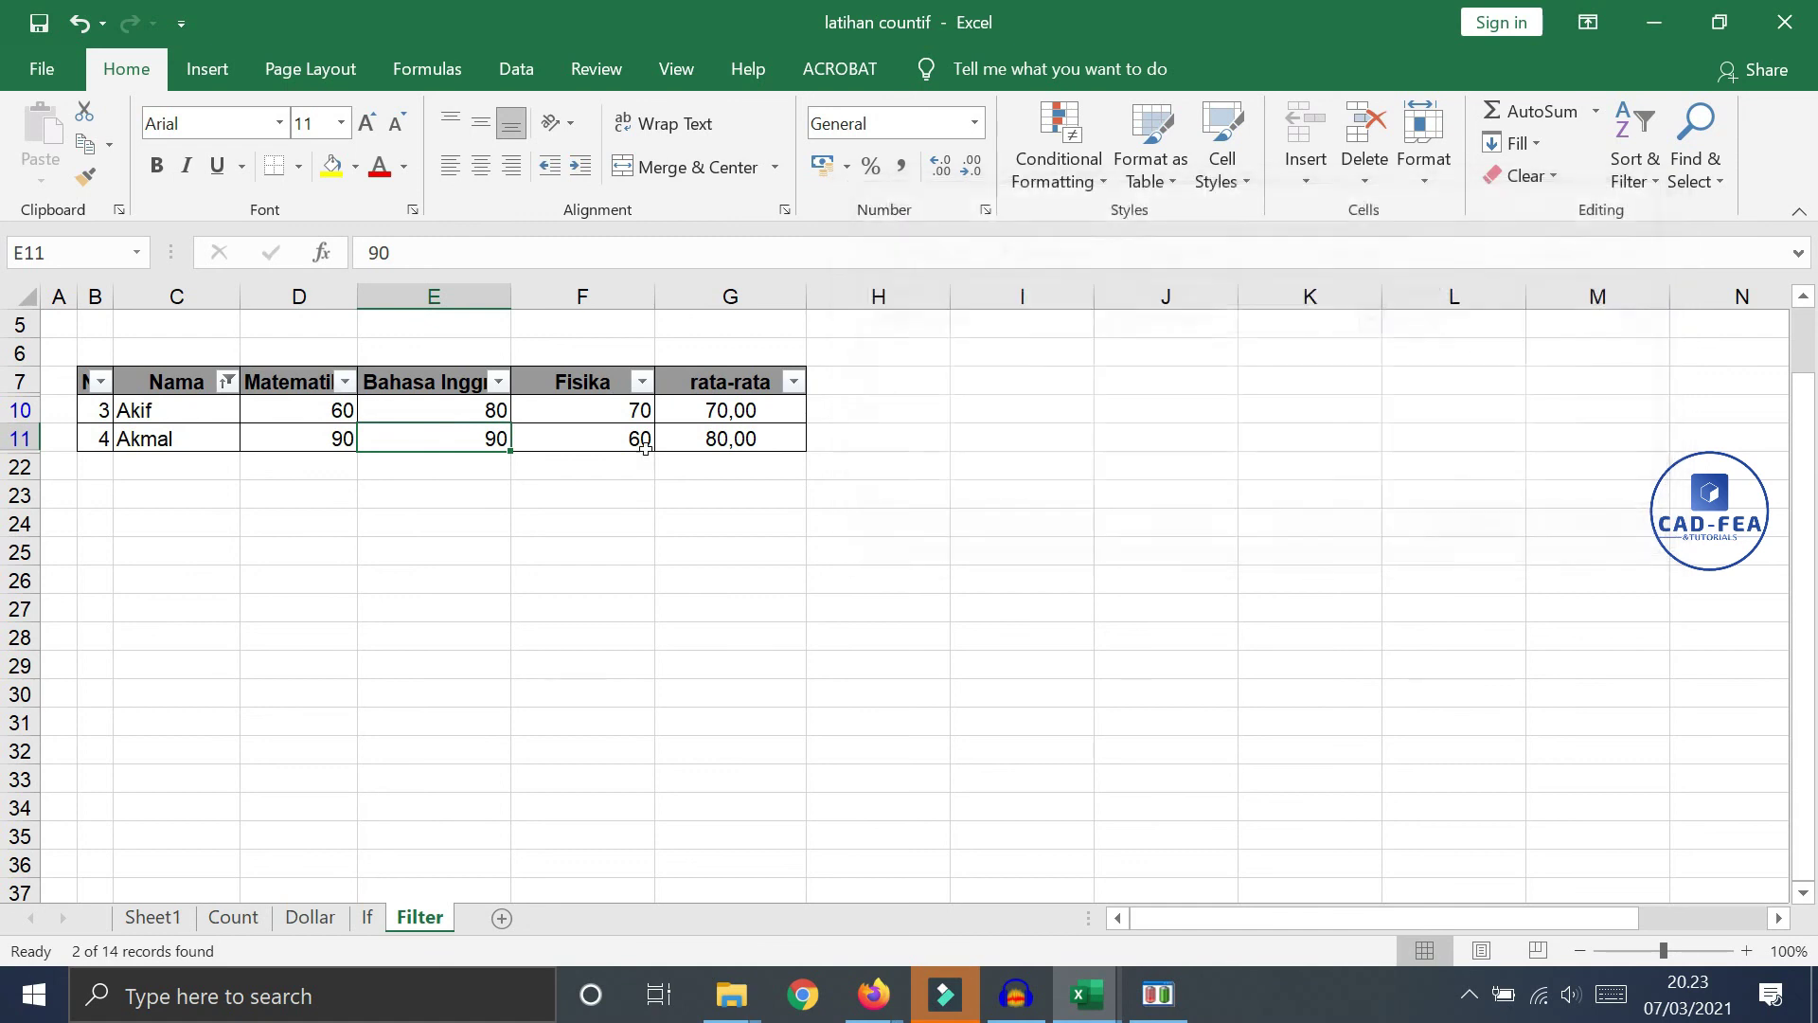
Clear the filter from the Nama column and select an empty cell beside the table
click(228, 382)
click(322, 517)
click(938, 550)
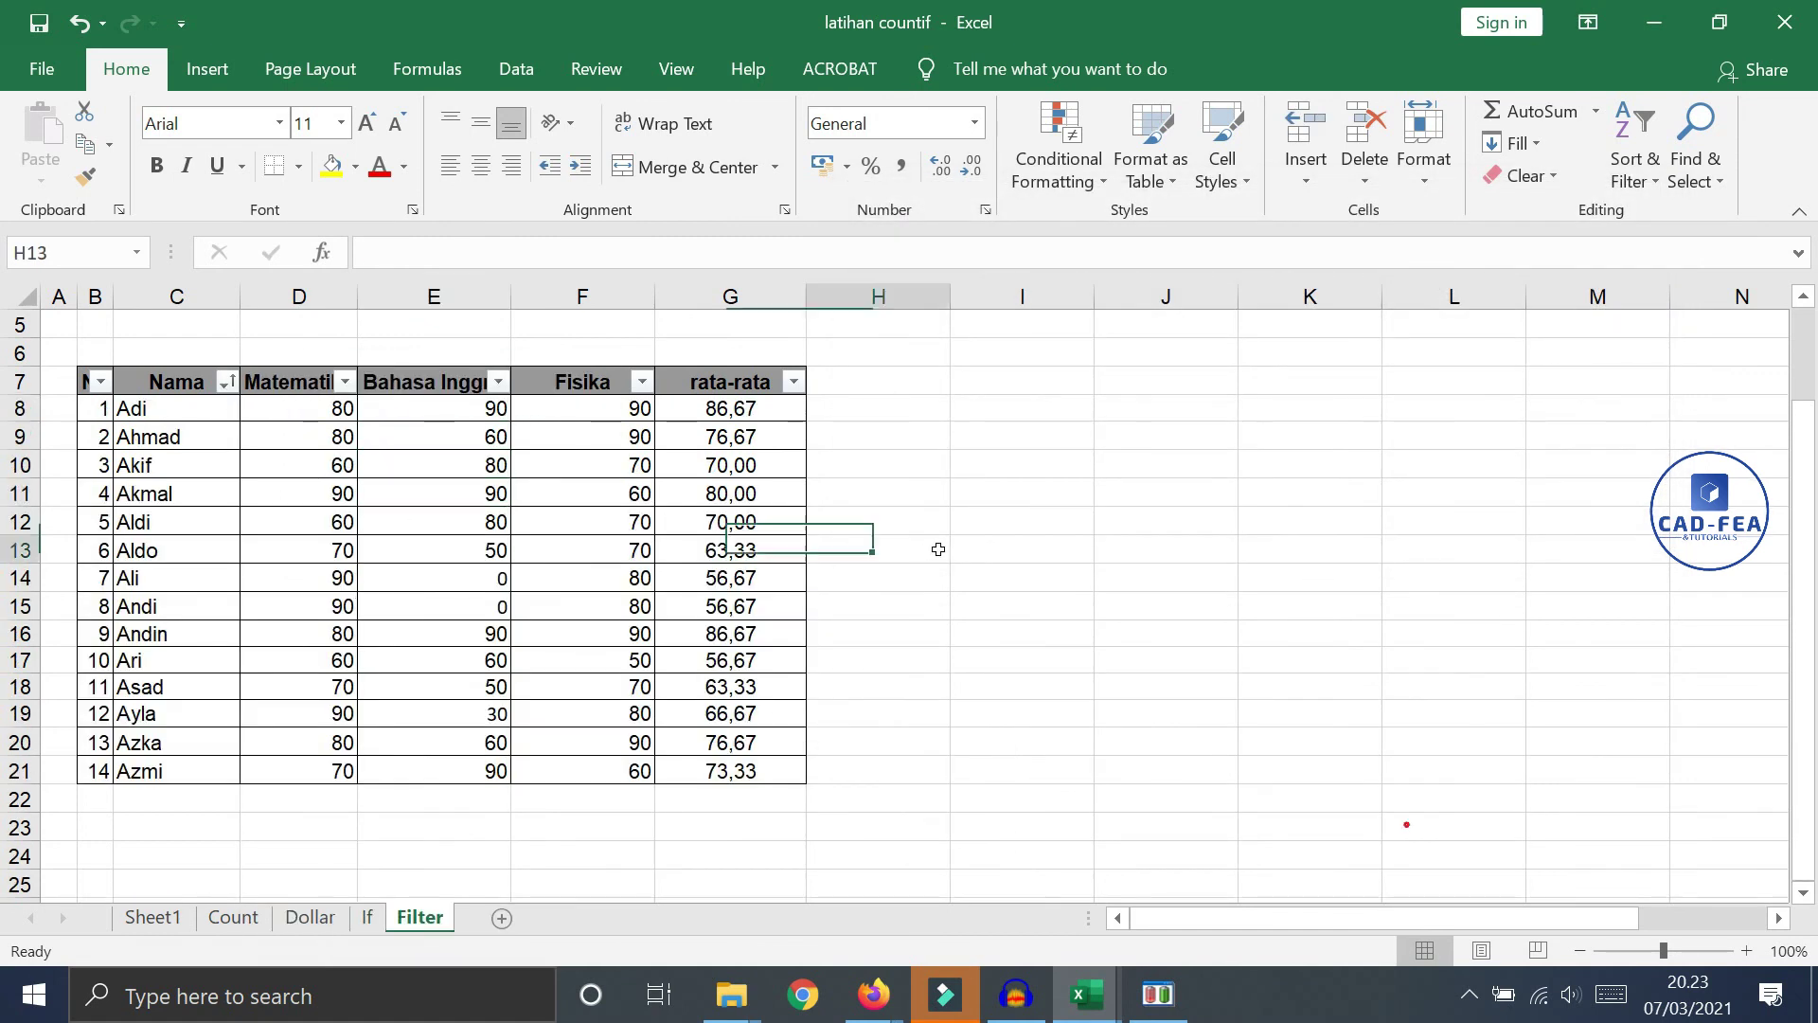
click(976, 527)
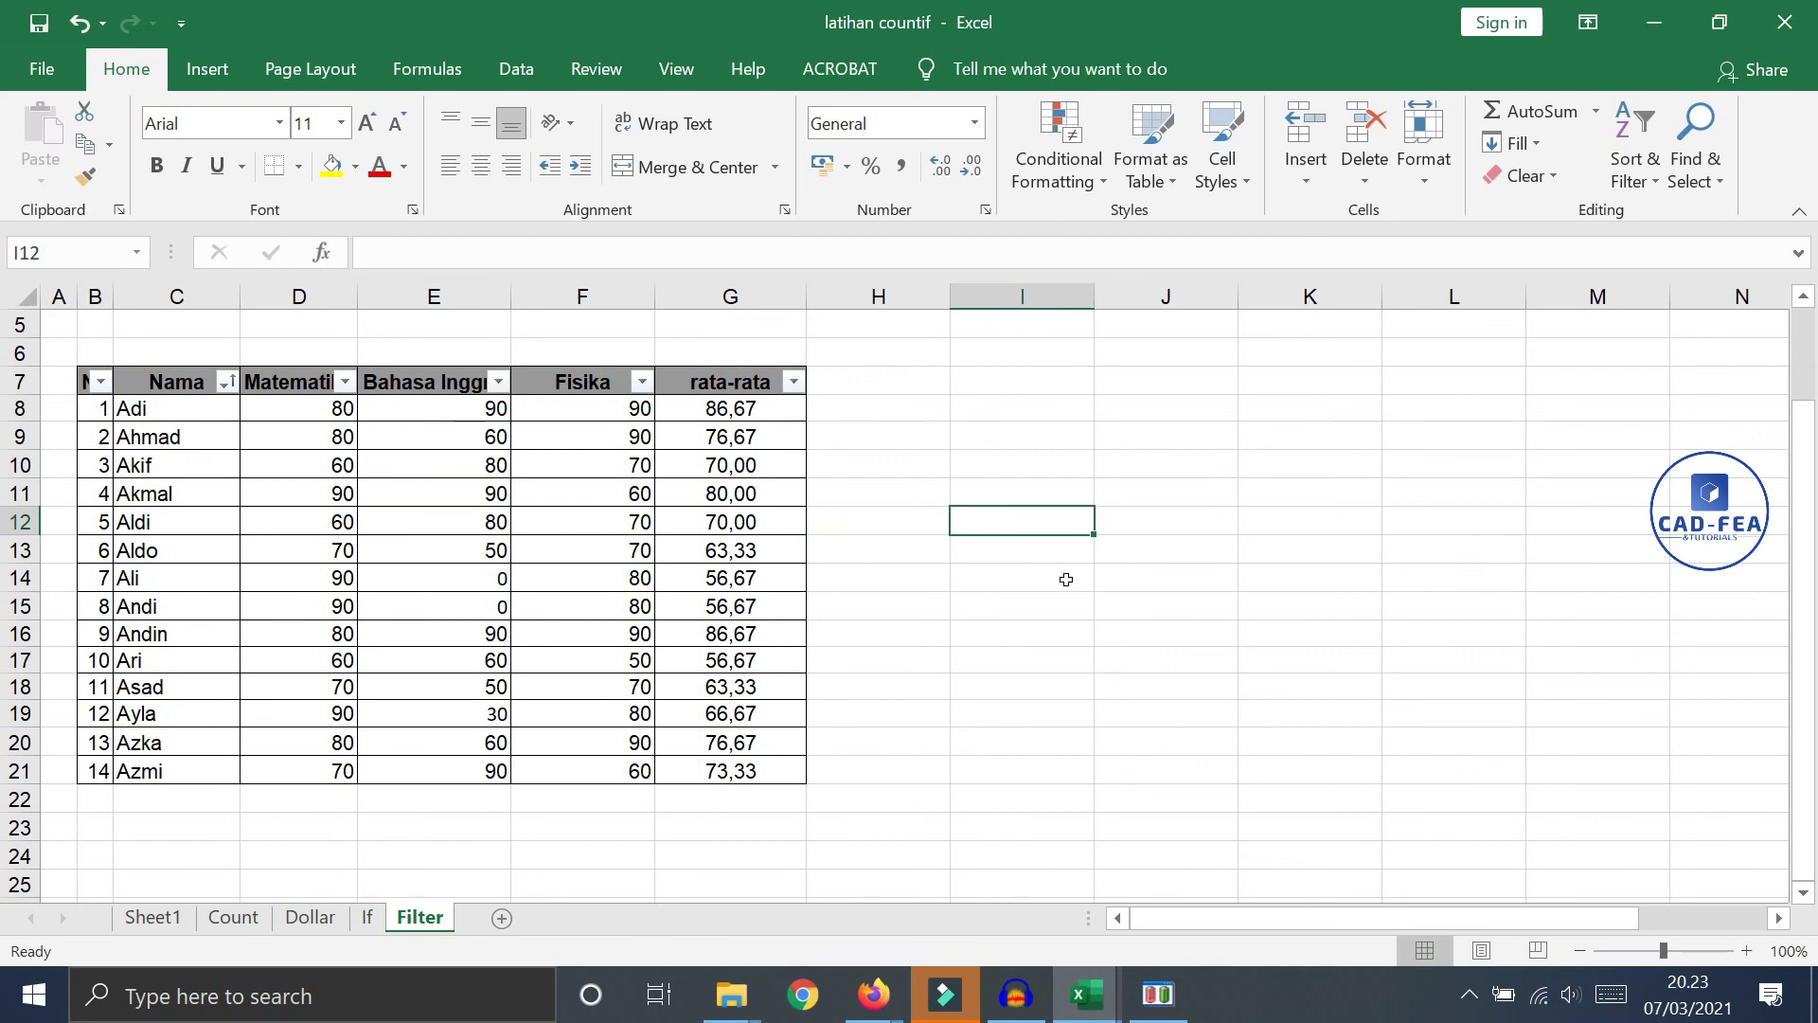